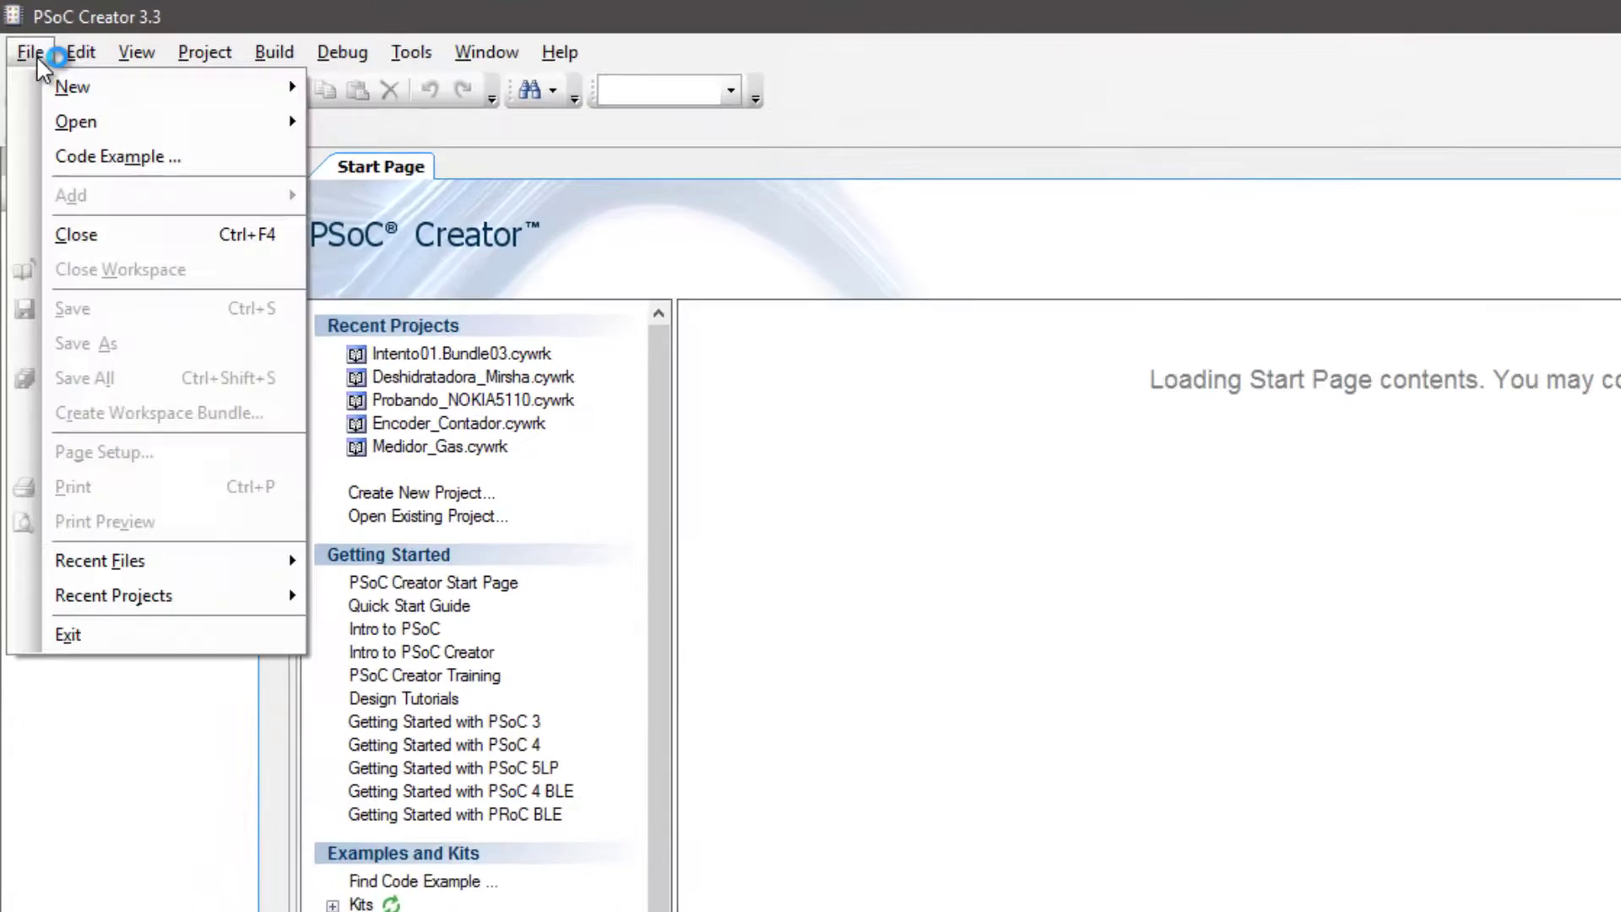
Start a new design project for target device CY8C5888LTI-LP097 with the empty schematic template
mouse_move(255, 94)
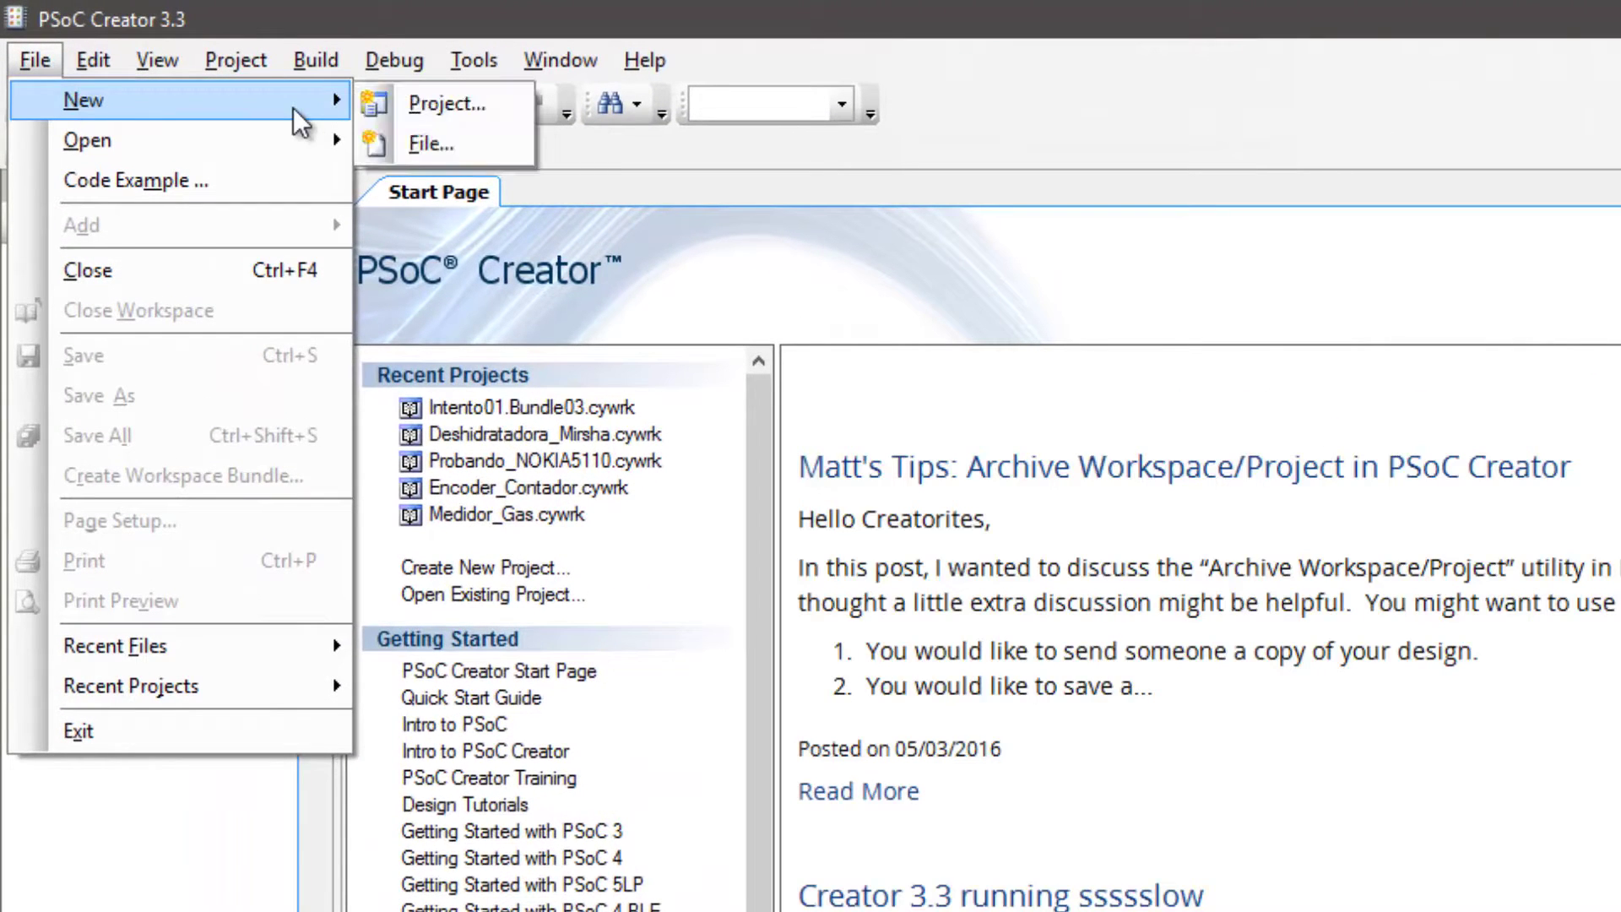
left_click(446, 103)
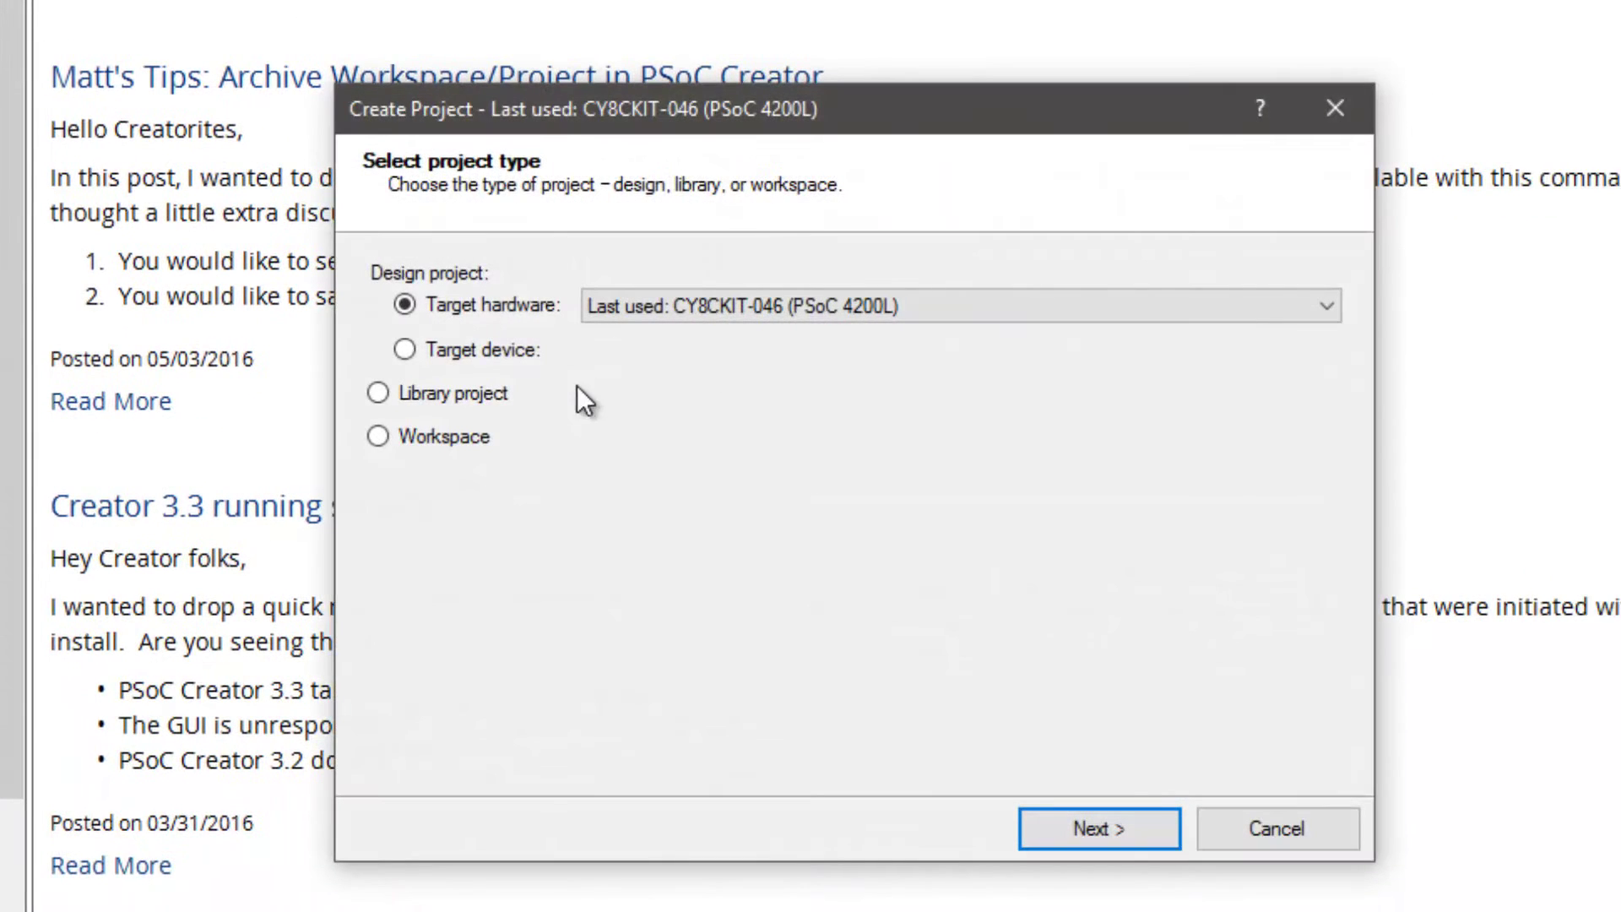
left_click(476, 342)
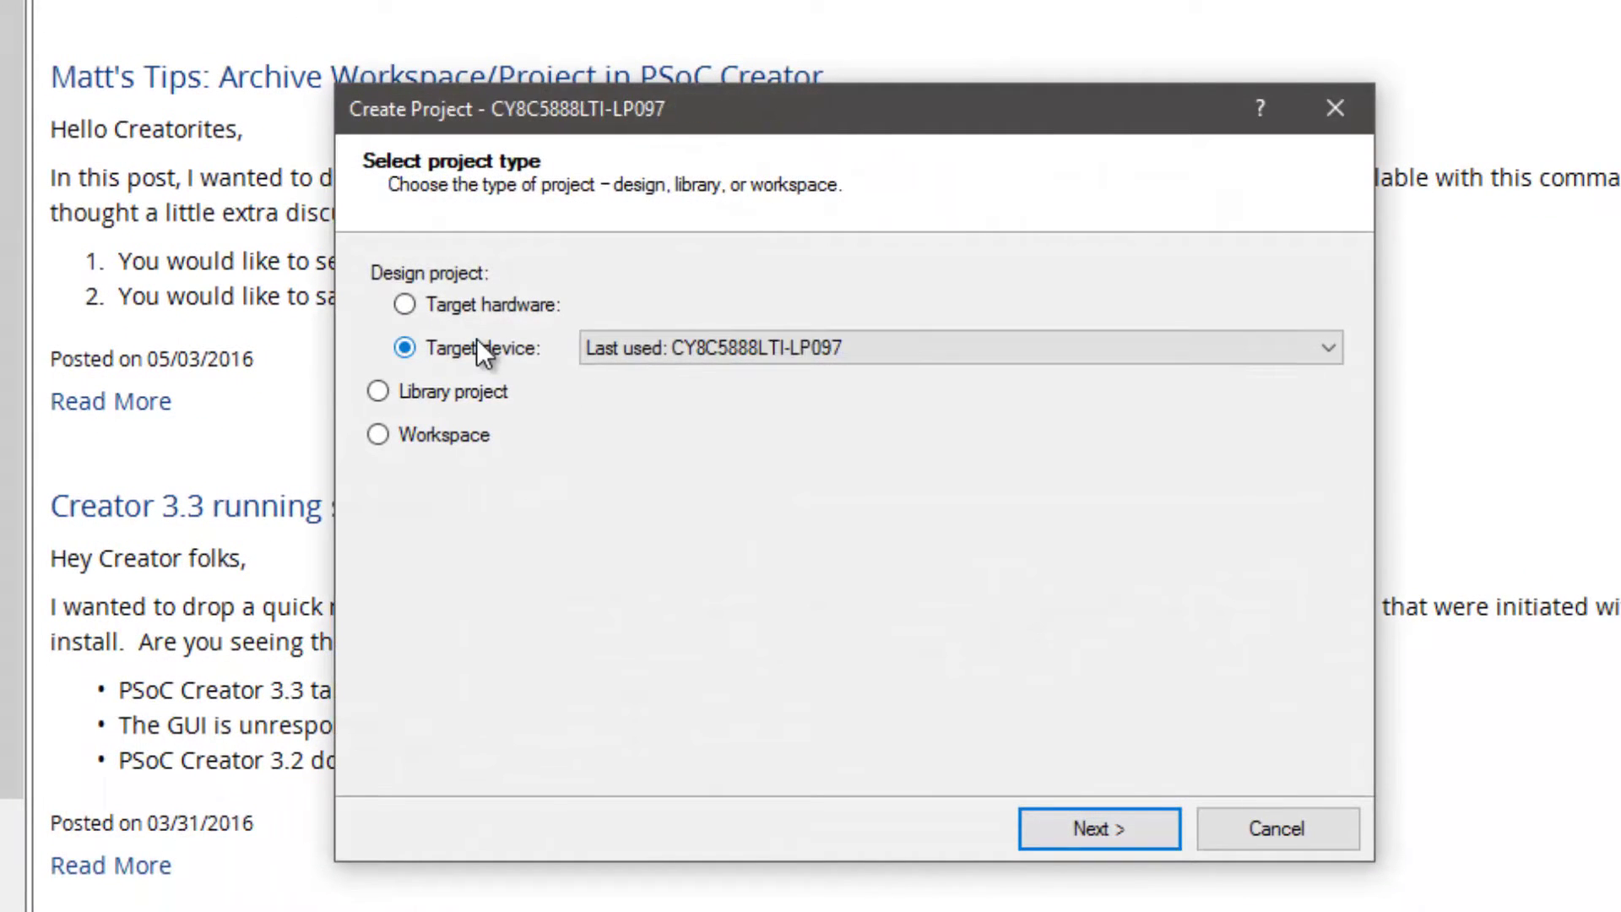
left_click(868, 357)
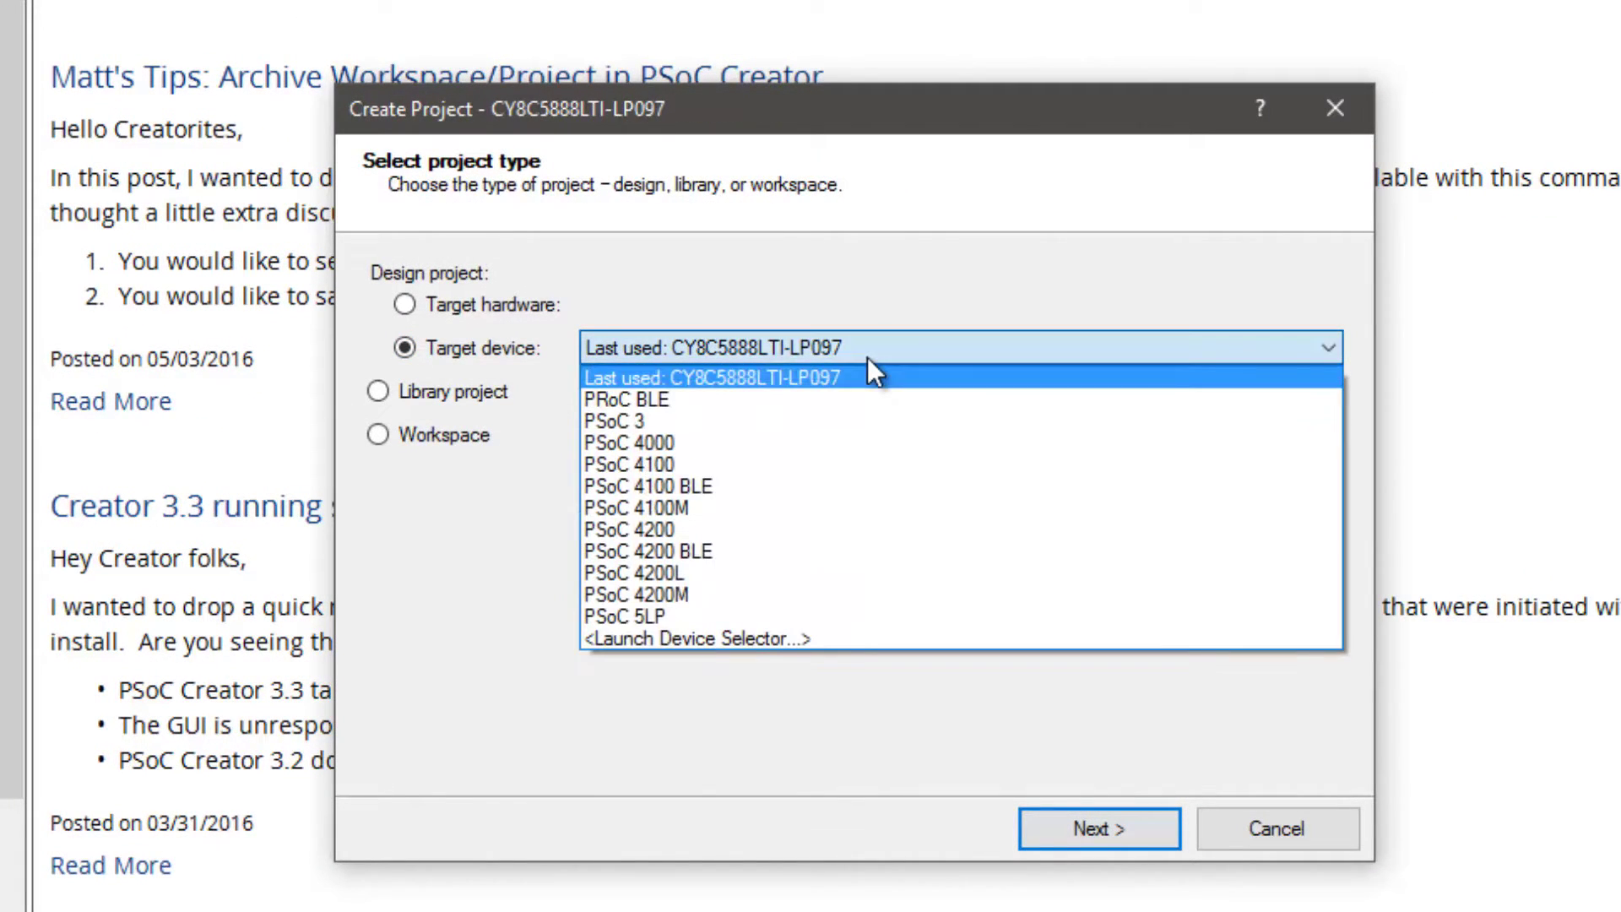
left_click(804, 637)
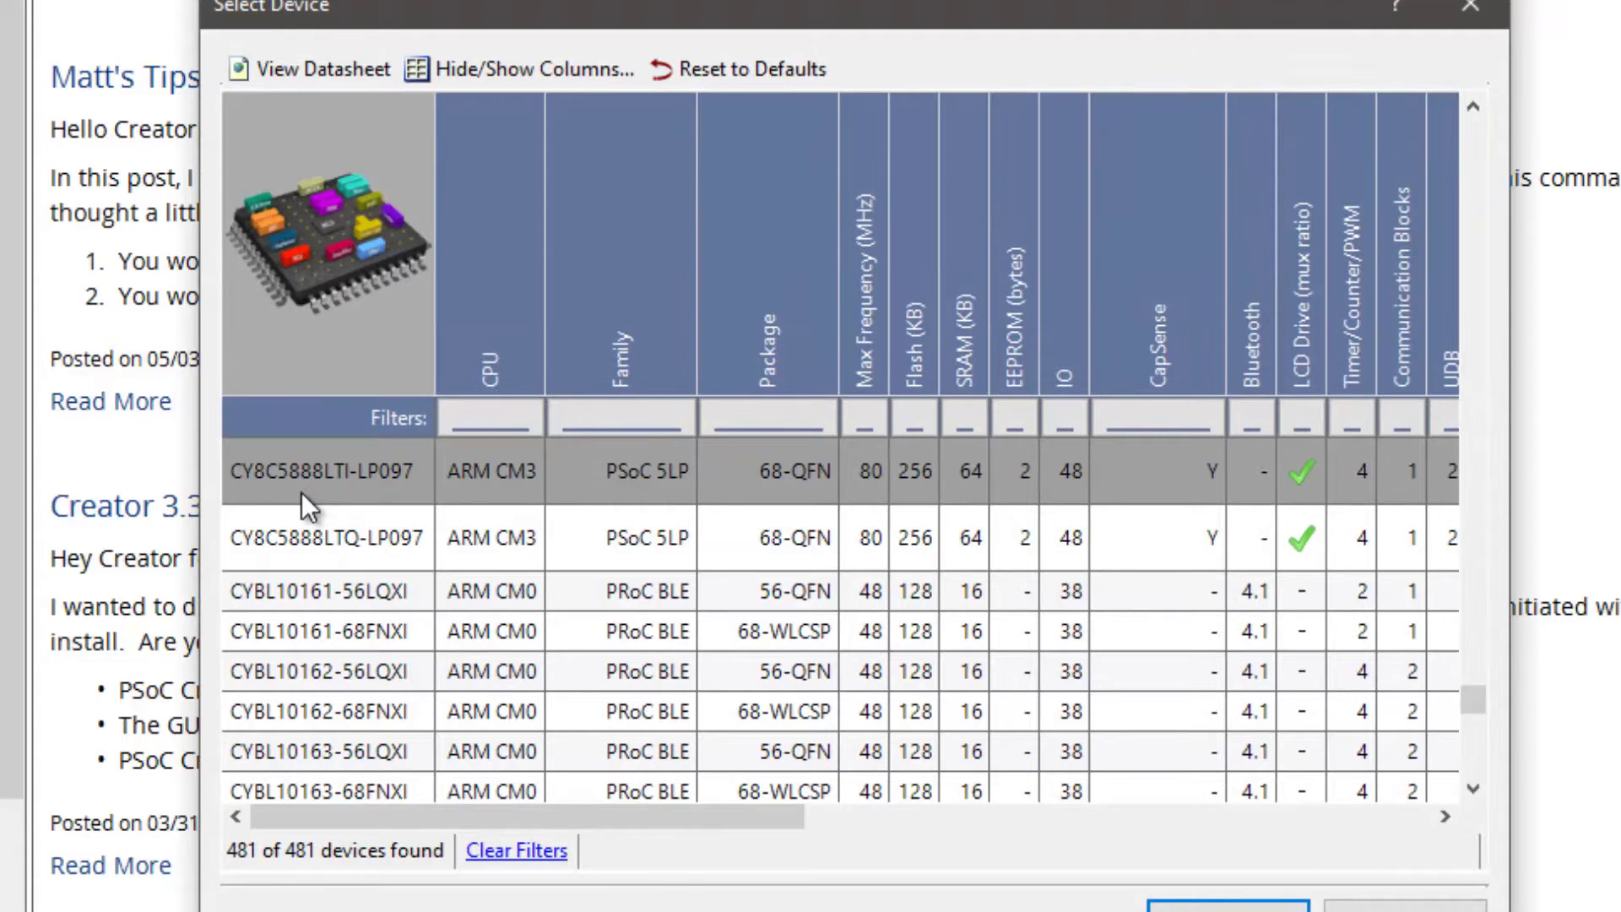
left_click(1266, 905)
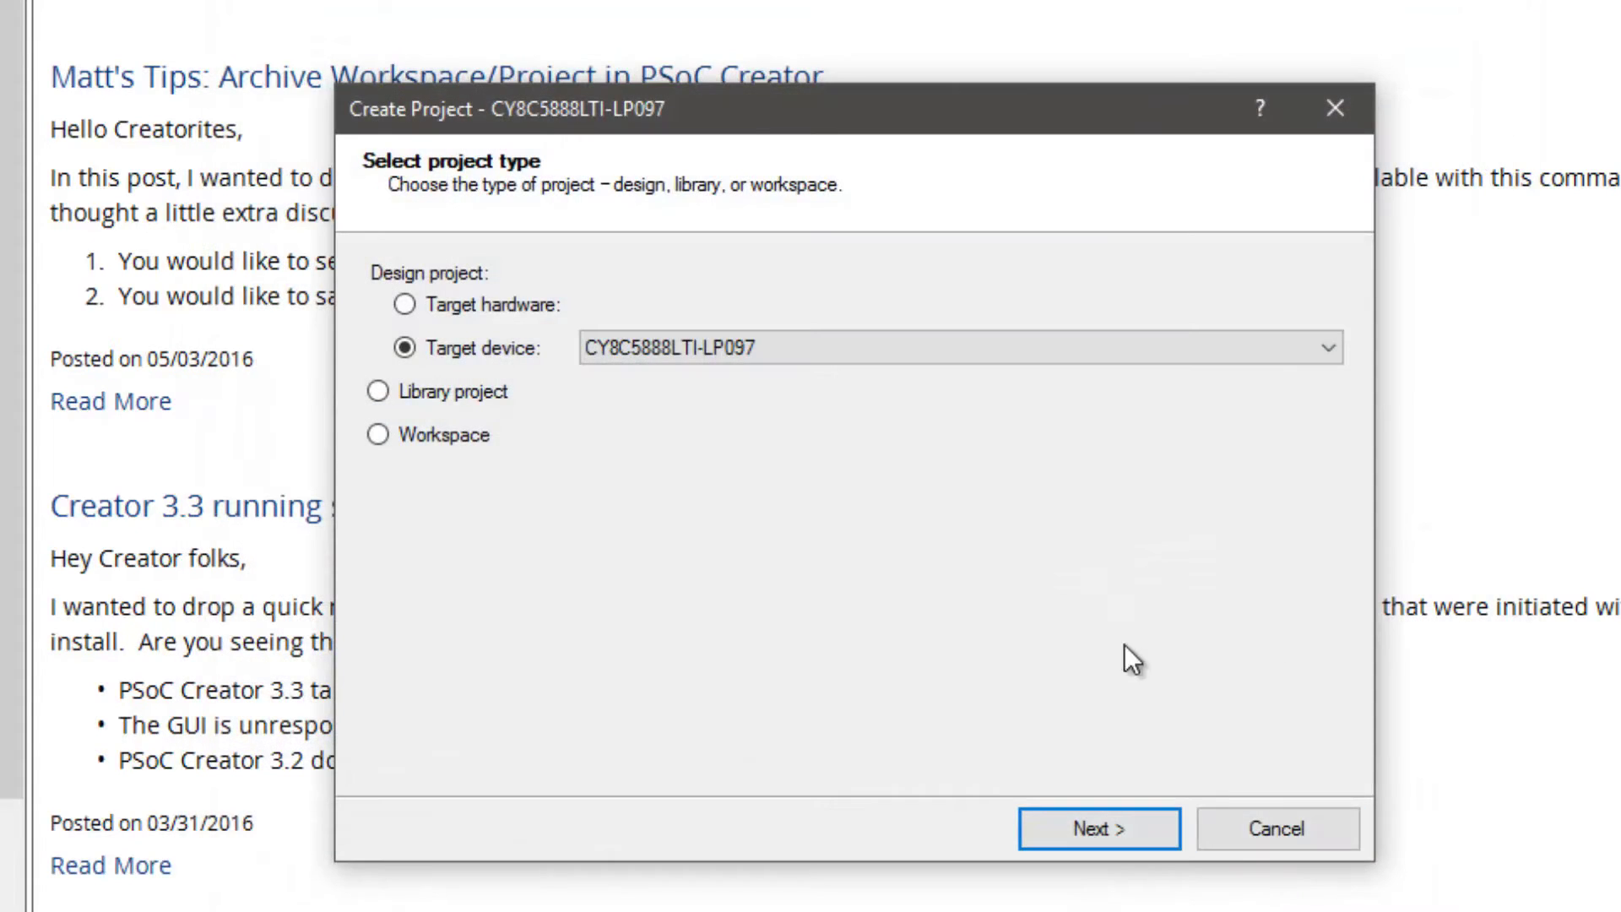
left_click(1113, 832)
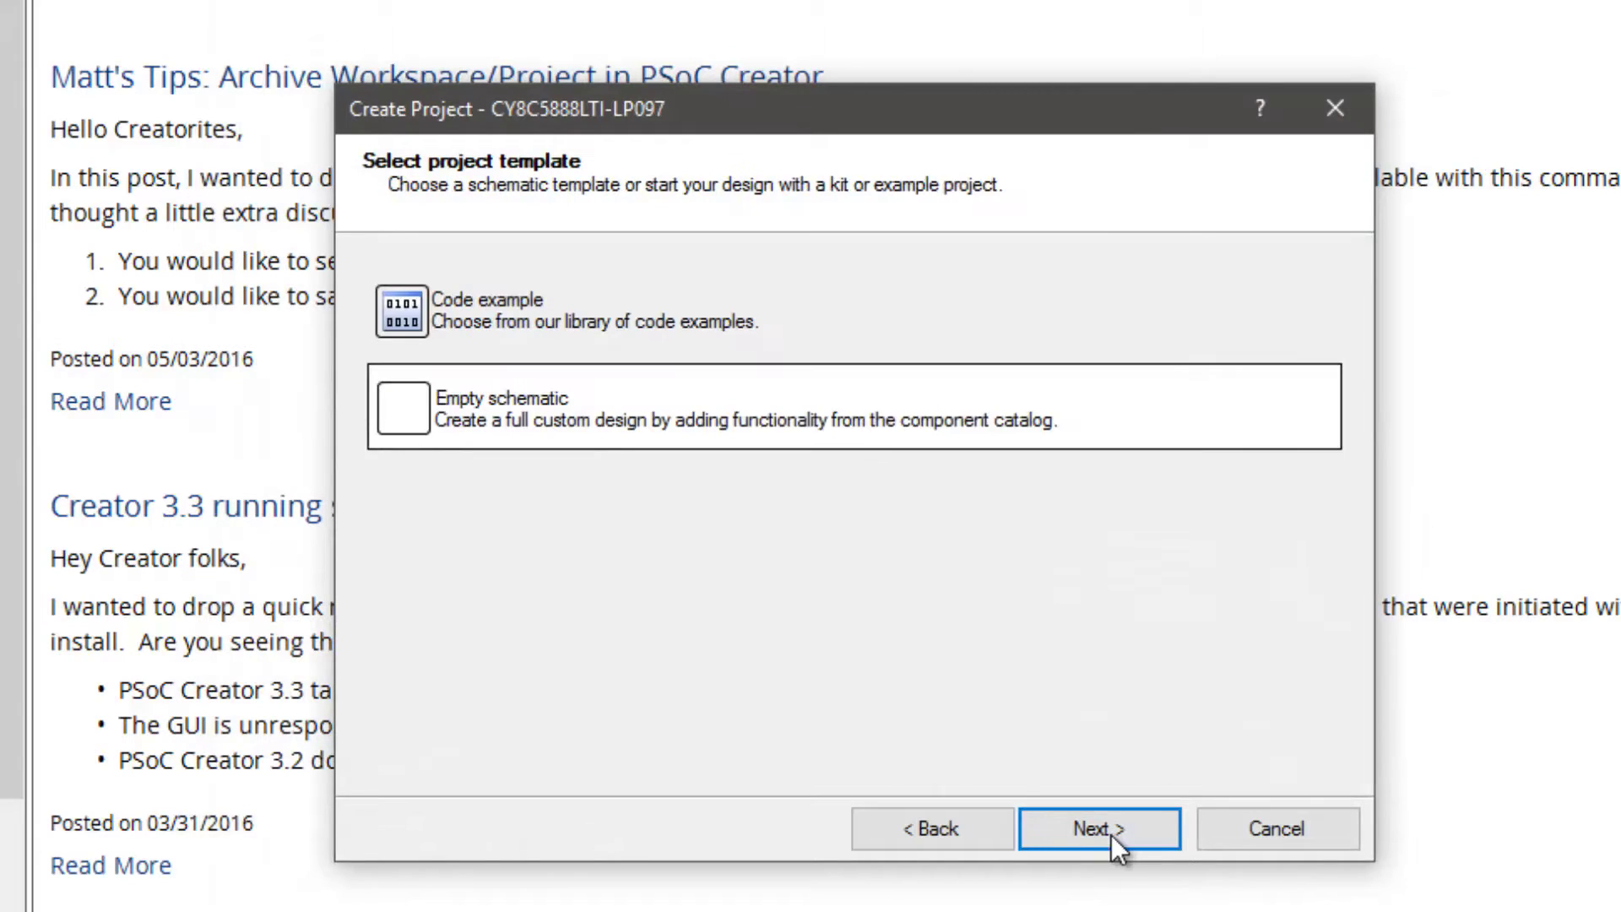
left_click(800, 438)
left_click(1099, 829)
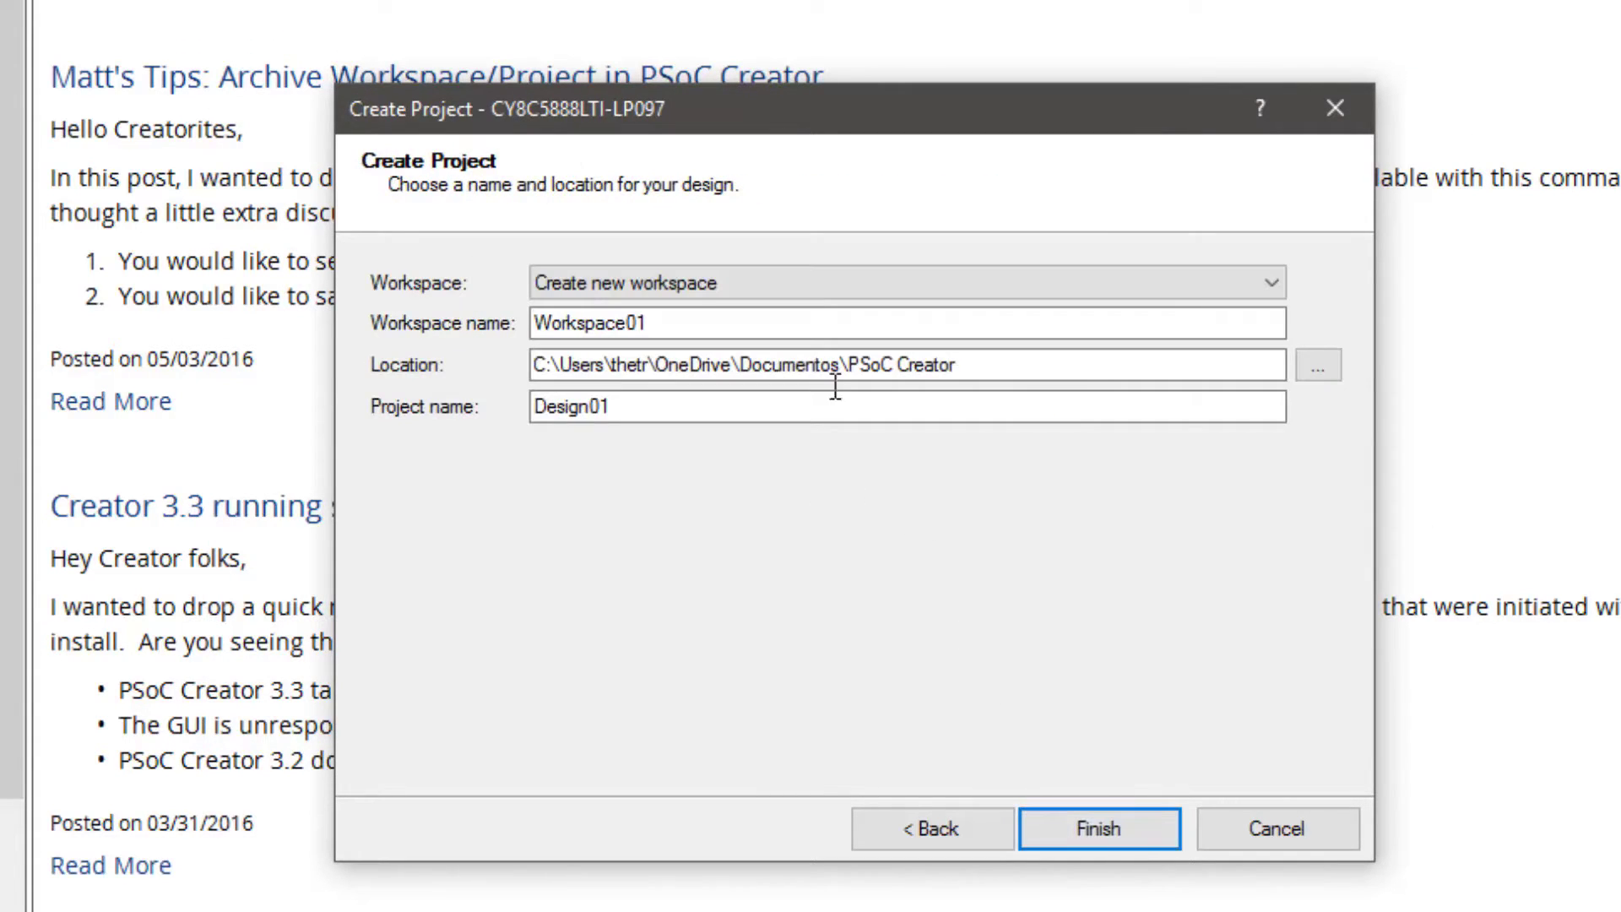
Name the new workspace NokiaLCD5110-PSoC5LP
left_click_drag(691, 323, 548, 322)
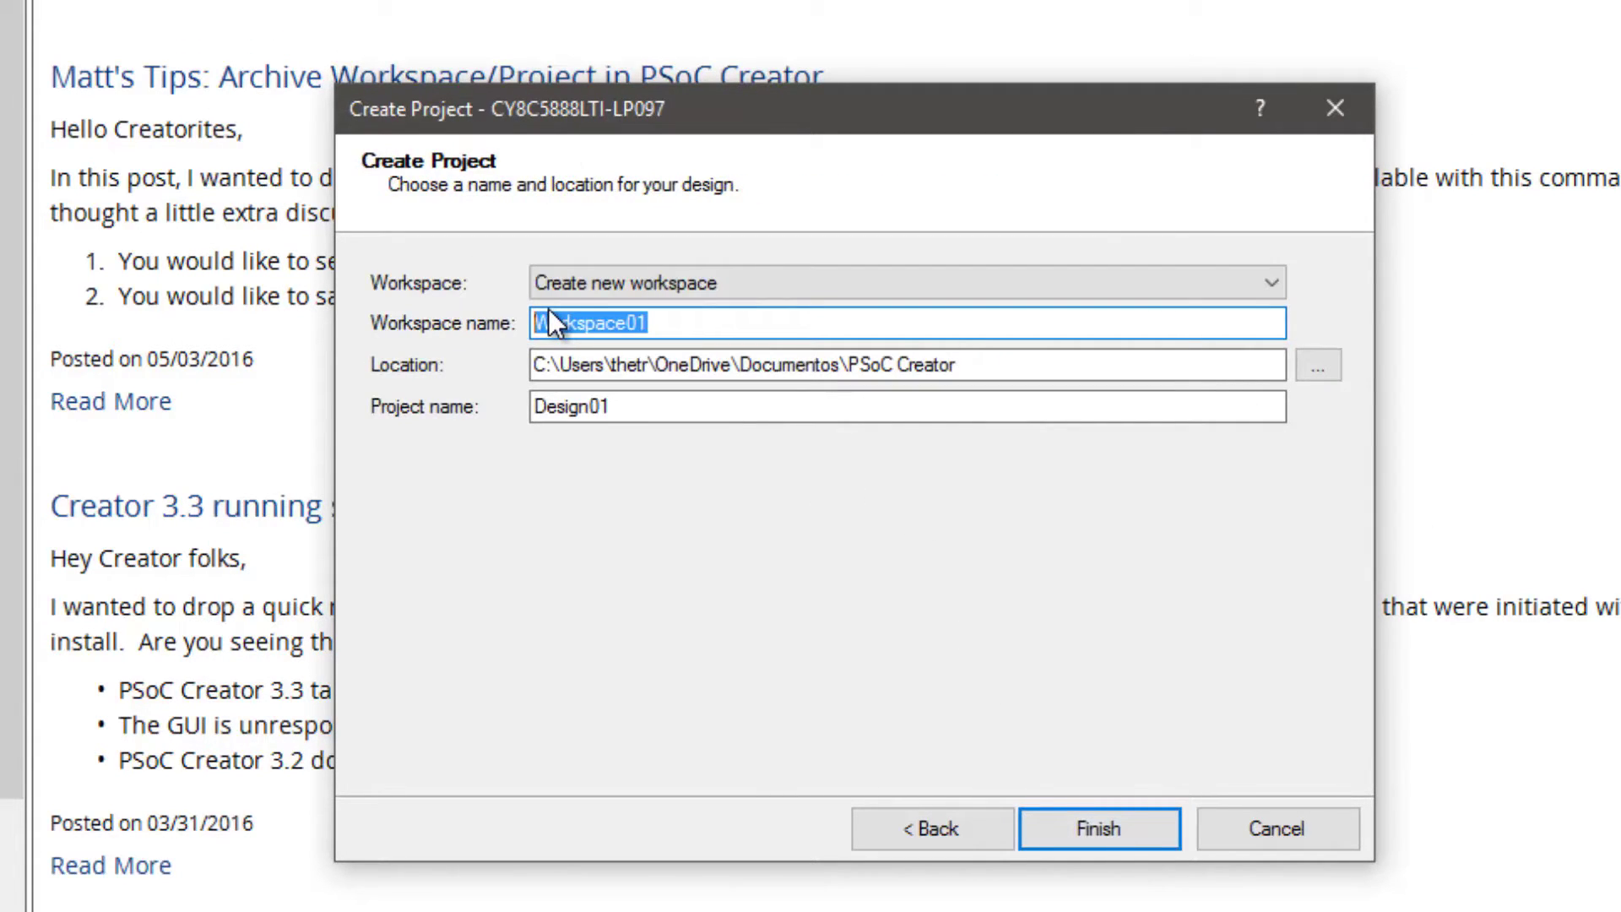
type("Nokia")
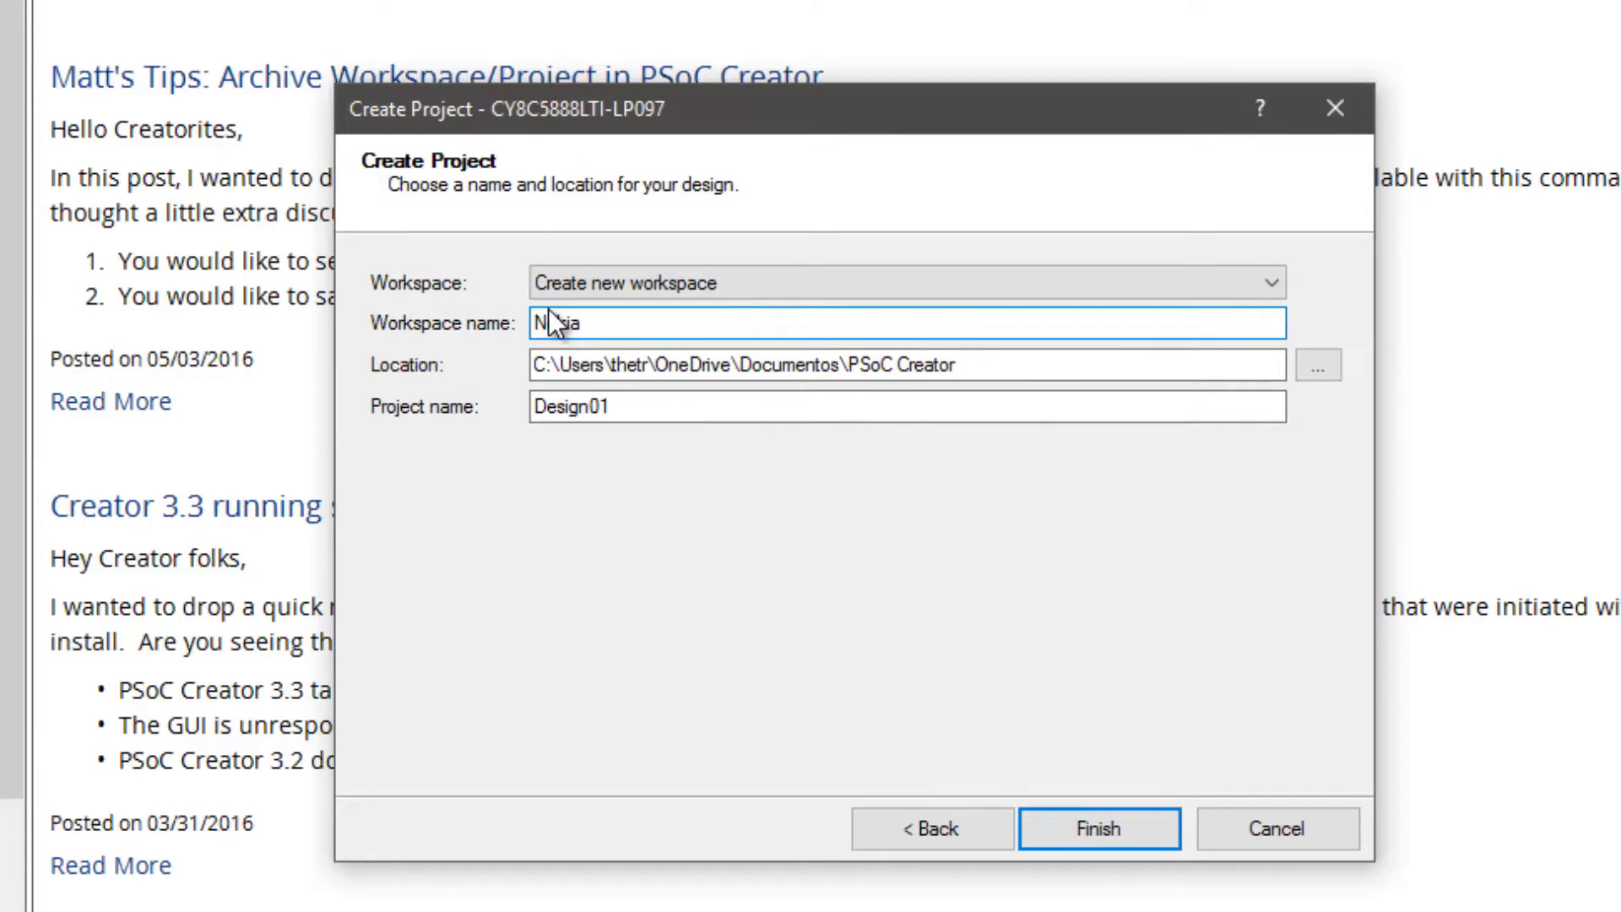
type("LCD5110-")
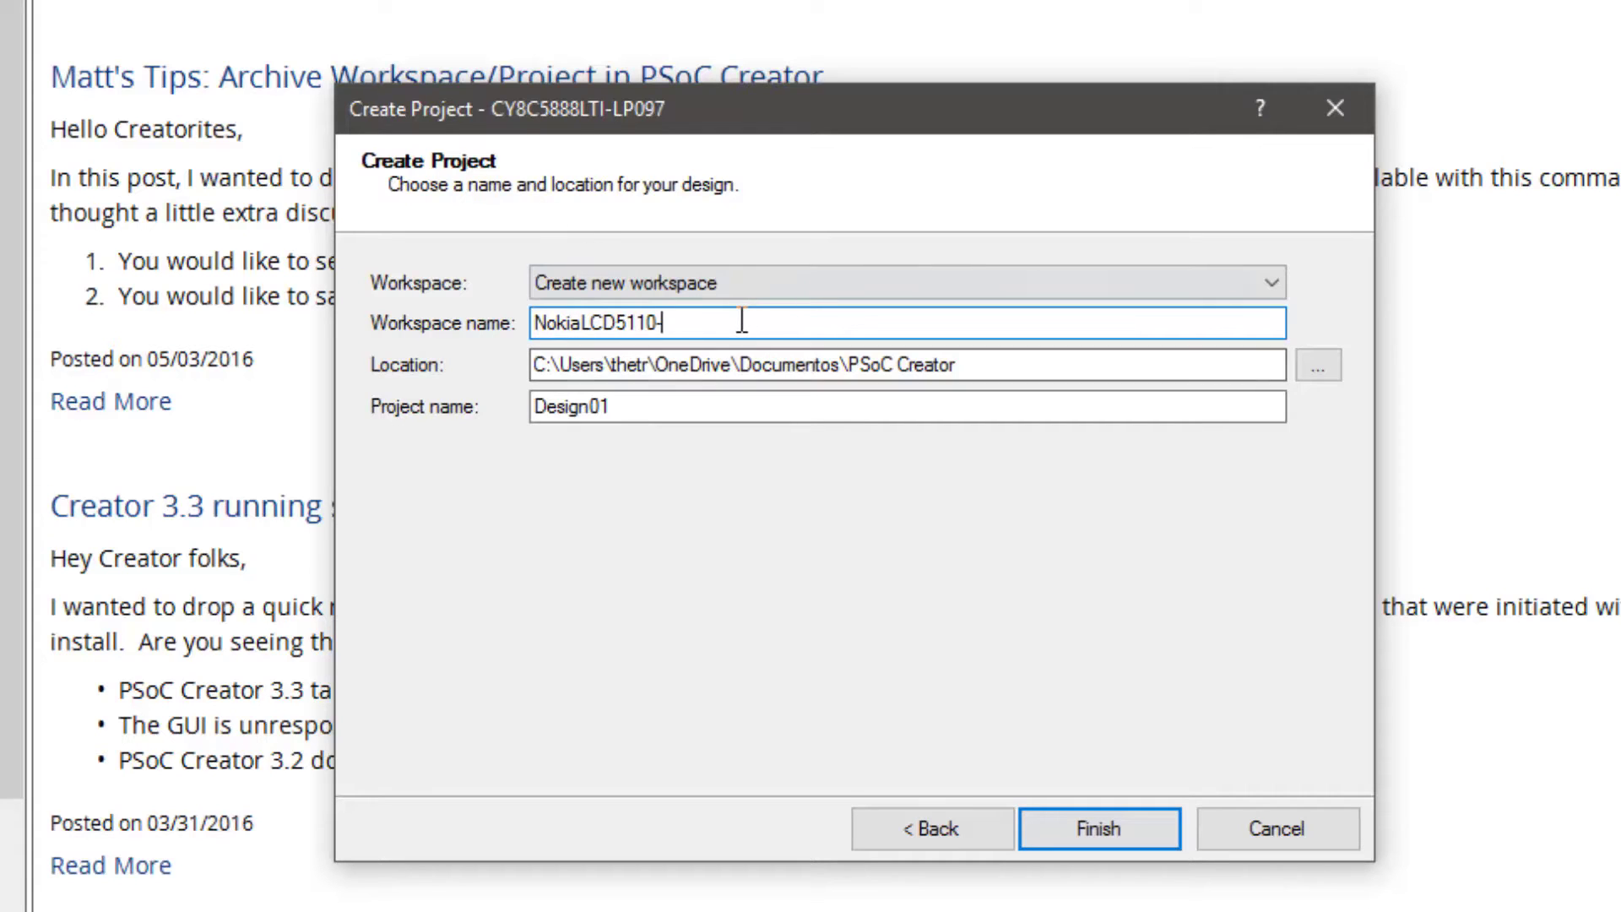
type("psocd")
key("BackSpace")
key("BackSpace")
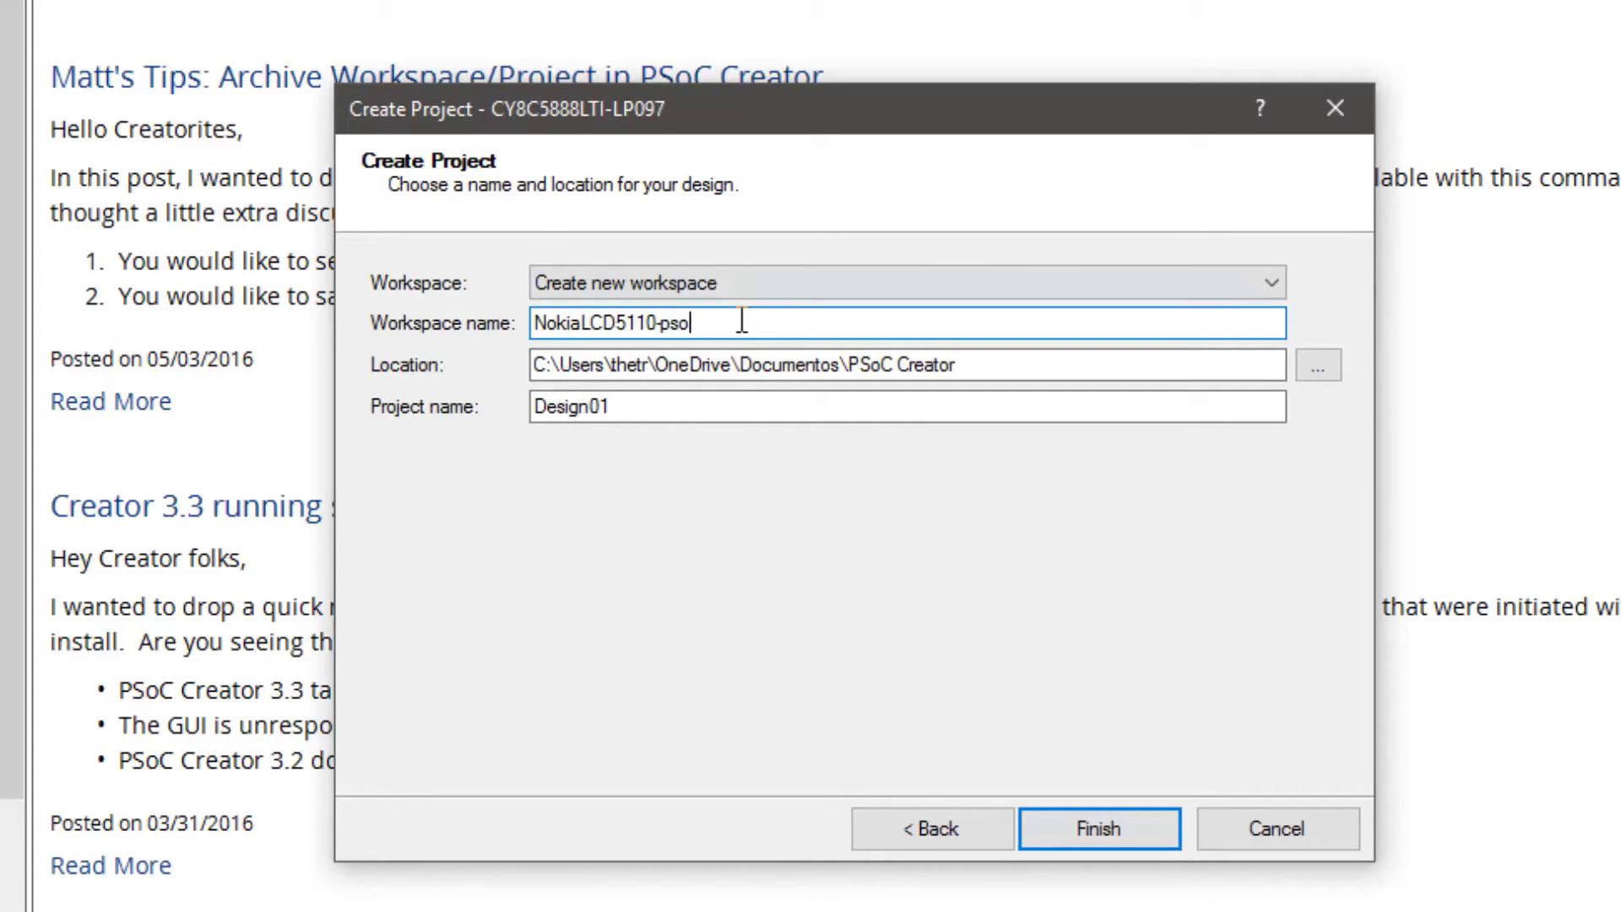
key("BackSpace")
key("BackSpace")
key("BackSpace")
type("Pso")
key("BackSpace")
key("BackSpace")
type("SoC5LP")
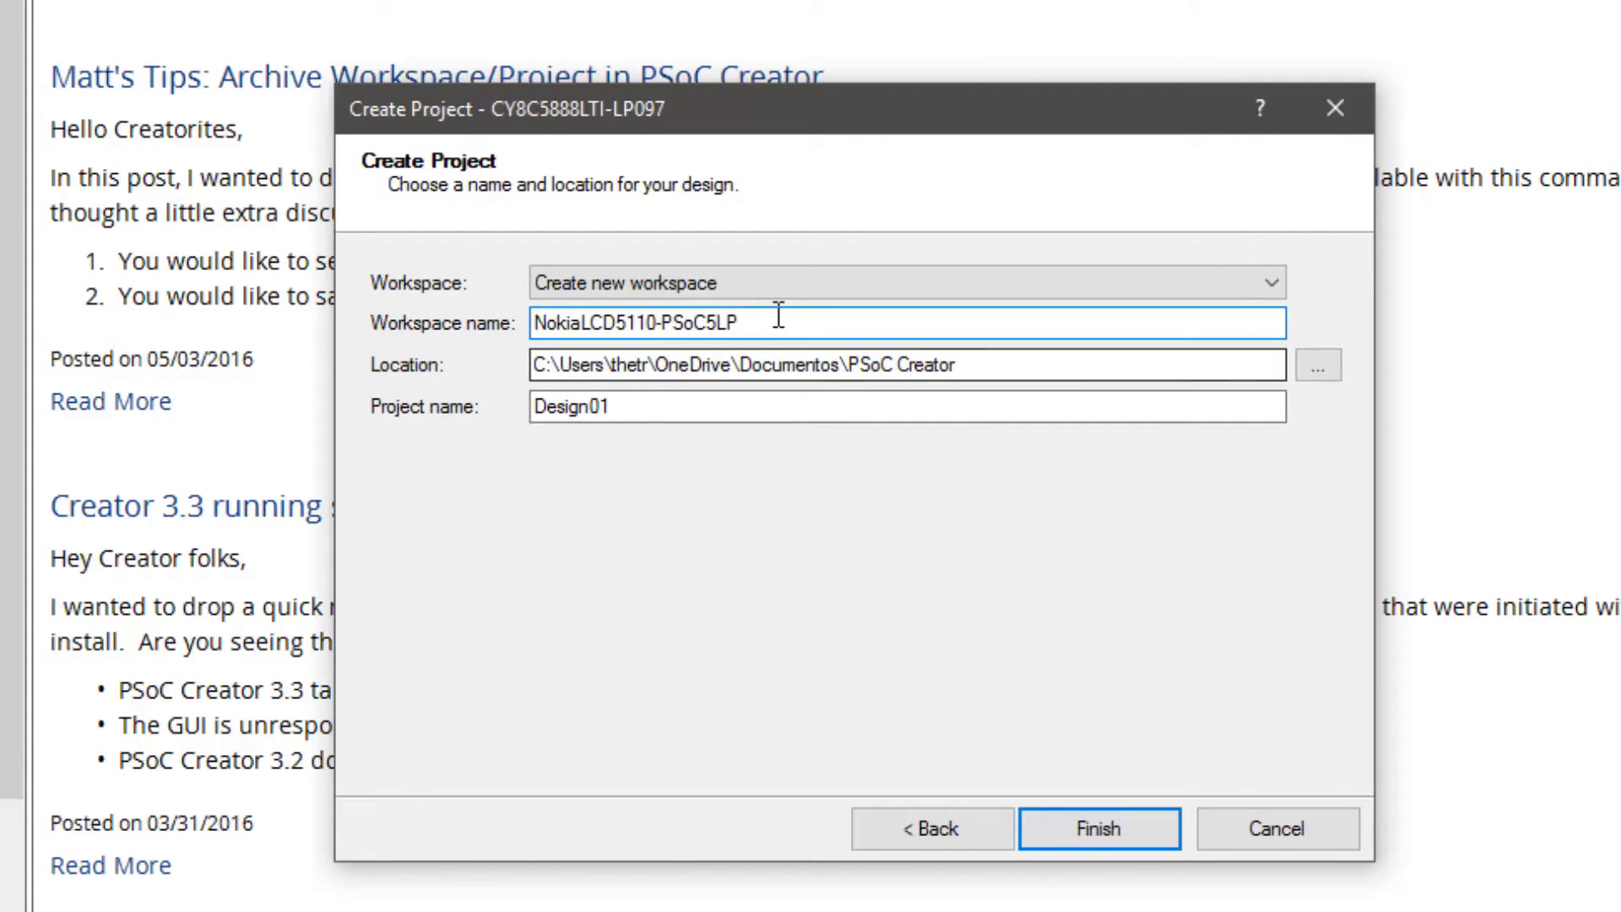
Copy the workspace name NokiaLCD5110-PSoC5LP into the project name and finish creating the project
left_click_drag(778, 316, 479, 314)
right_click(604, 324)
left_click(743, 432)
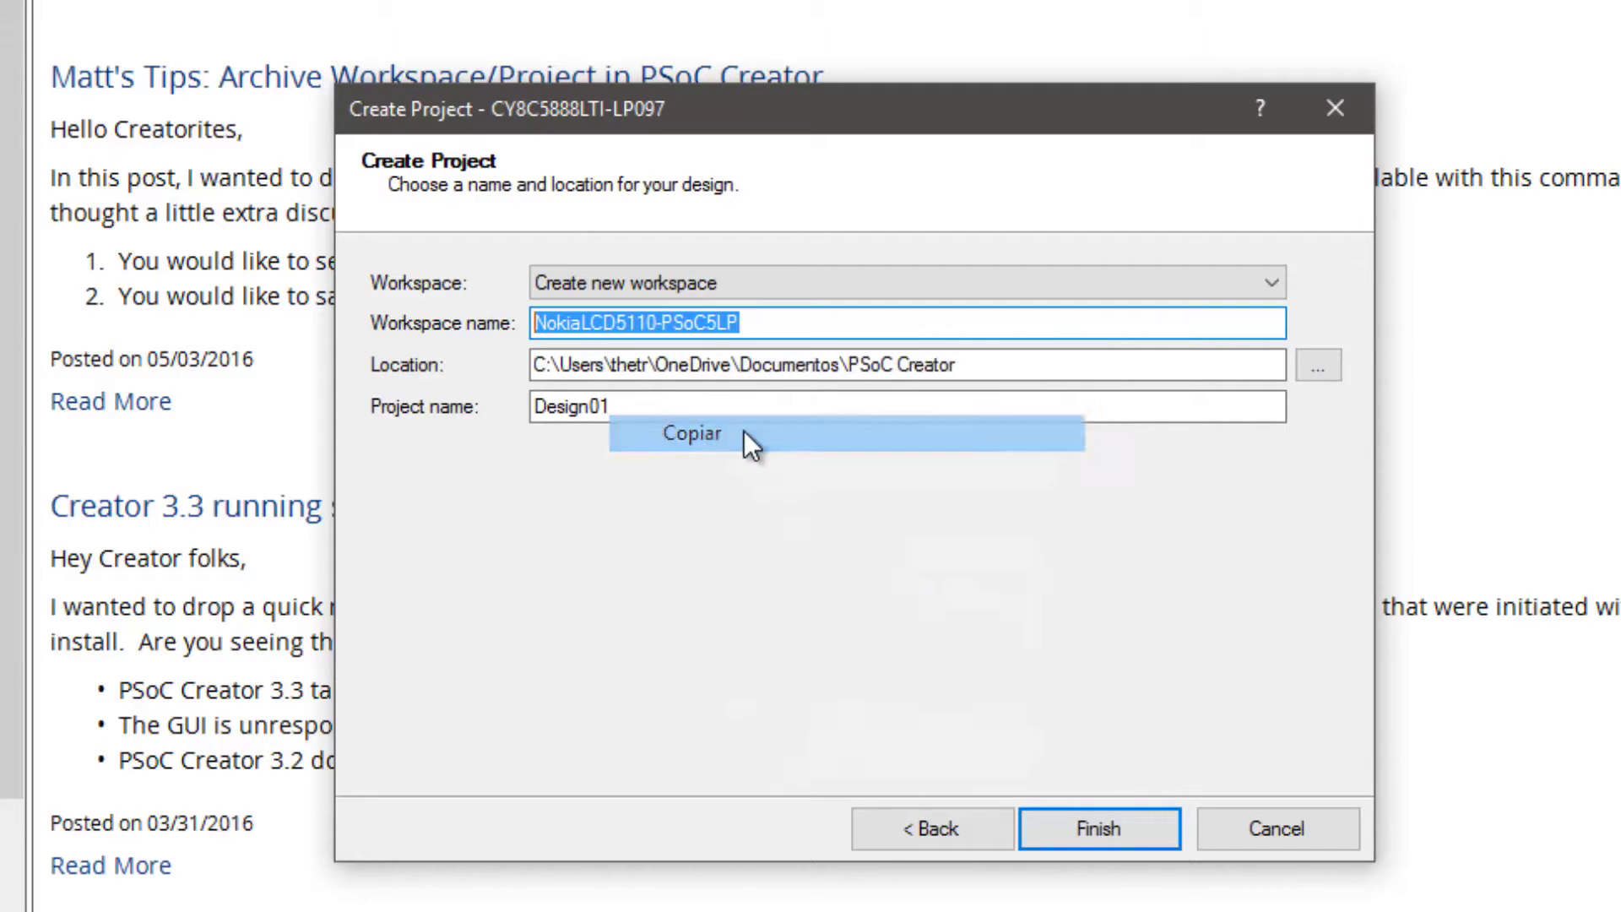
double_click(673, 407)
key("ctrl+v")
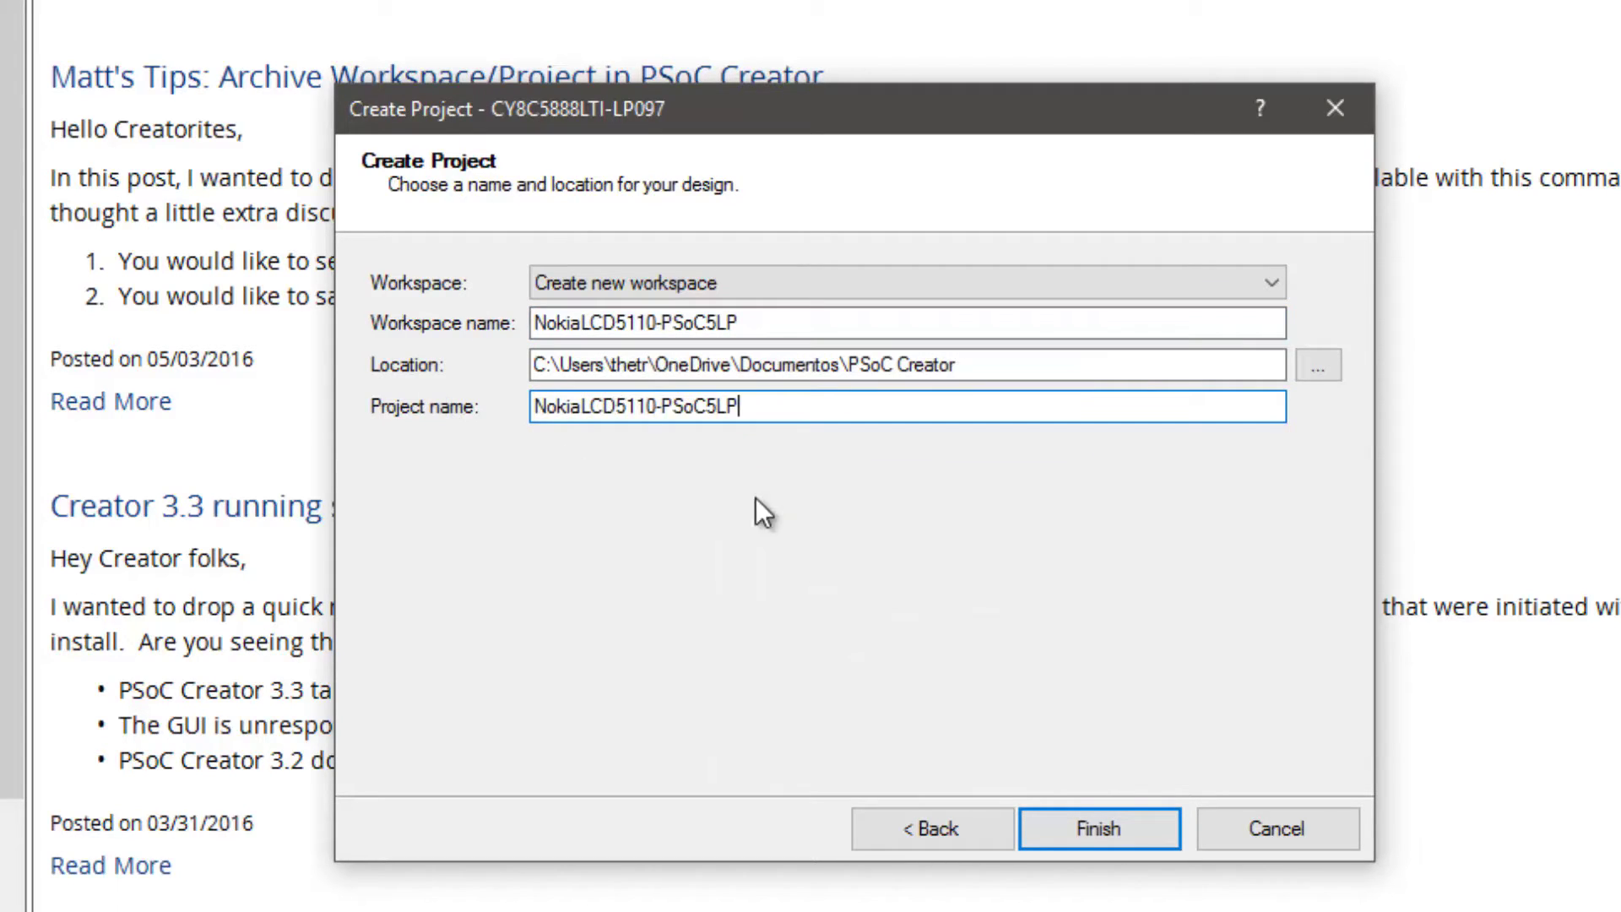
left_click(1122, 834)
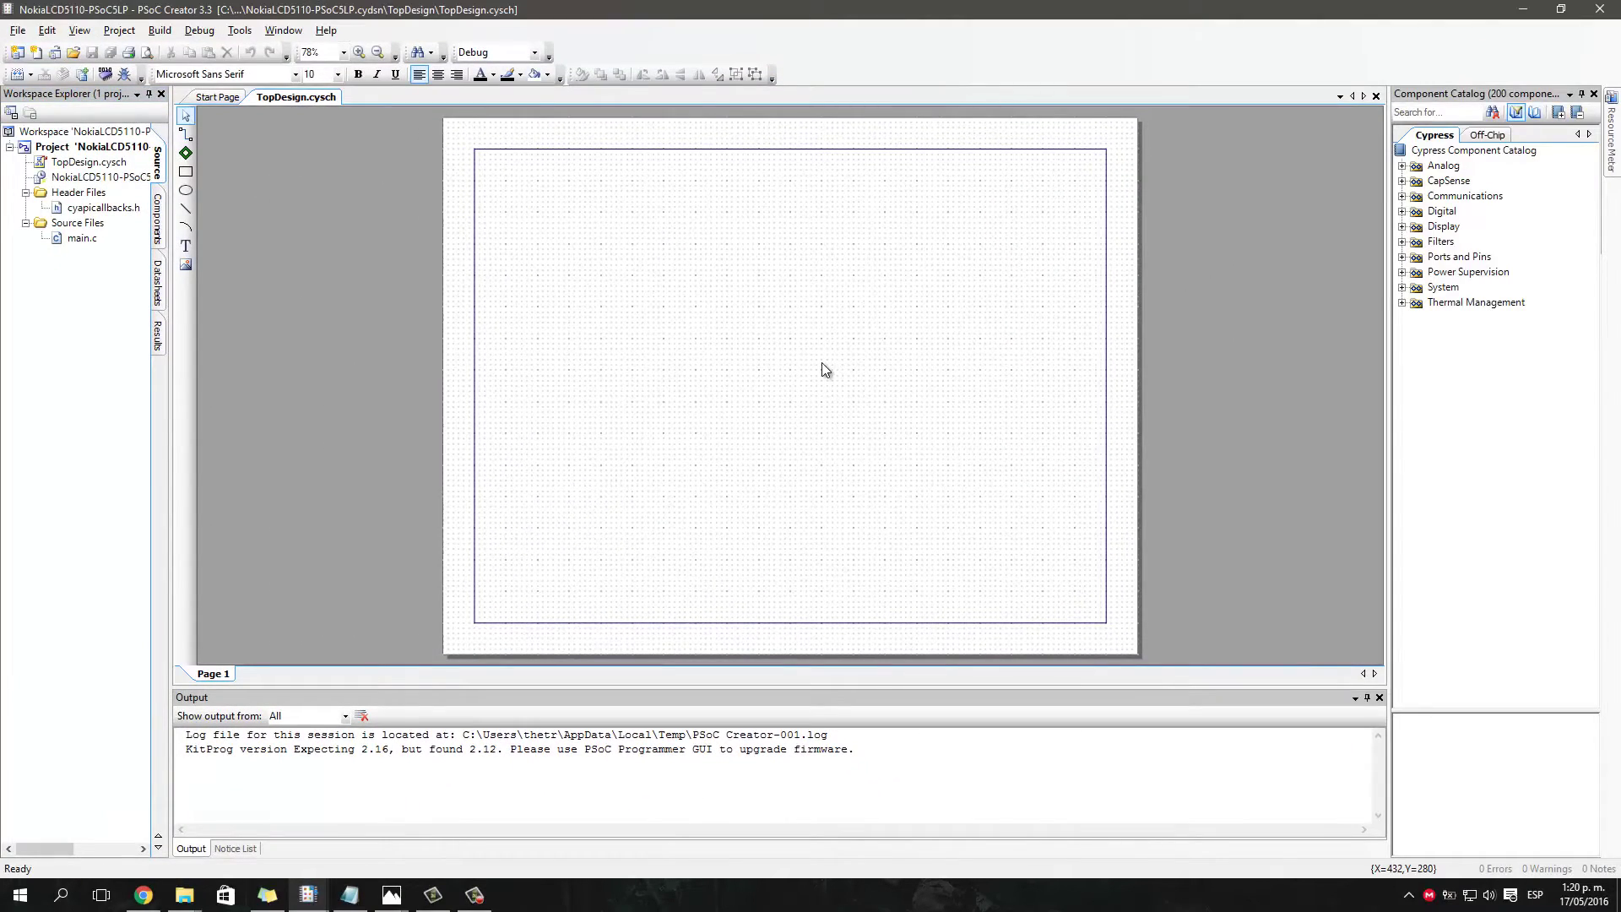
Switch to the Probando_NOKIA5110 project and copy its whole SPI Master schematic, including the logic gates and the RST and DC pins
left_click(309, 895)
left_click(228, 815)
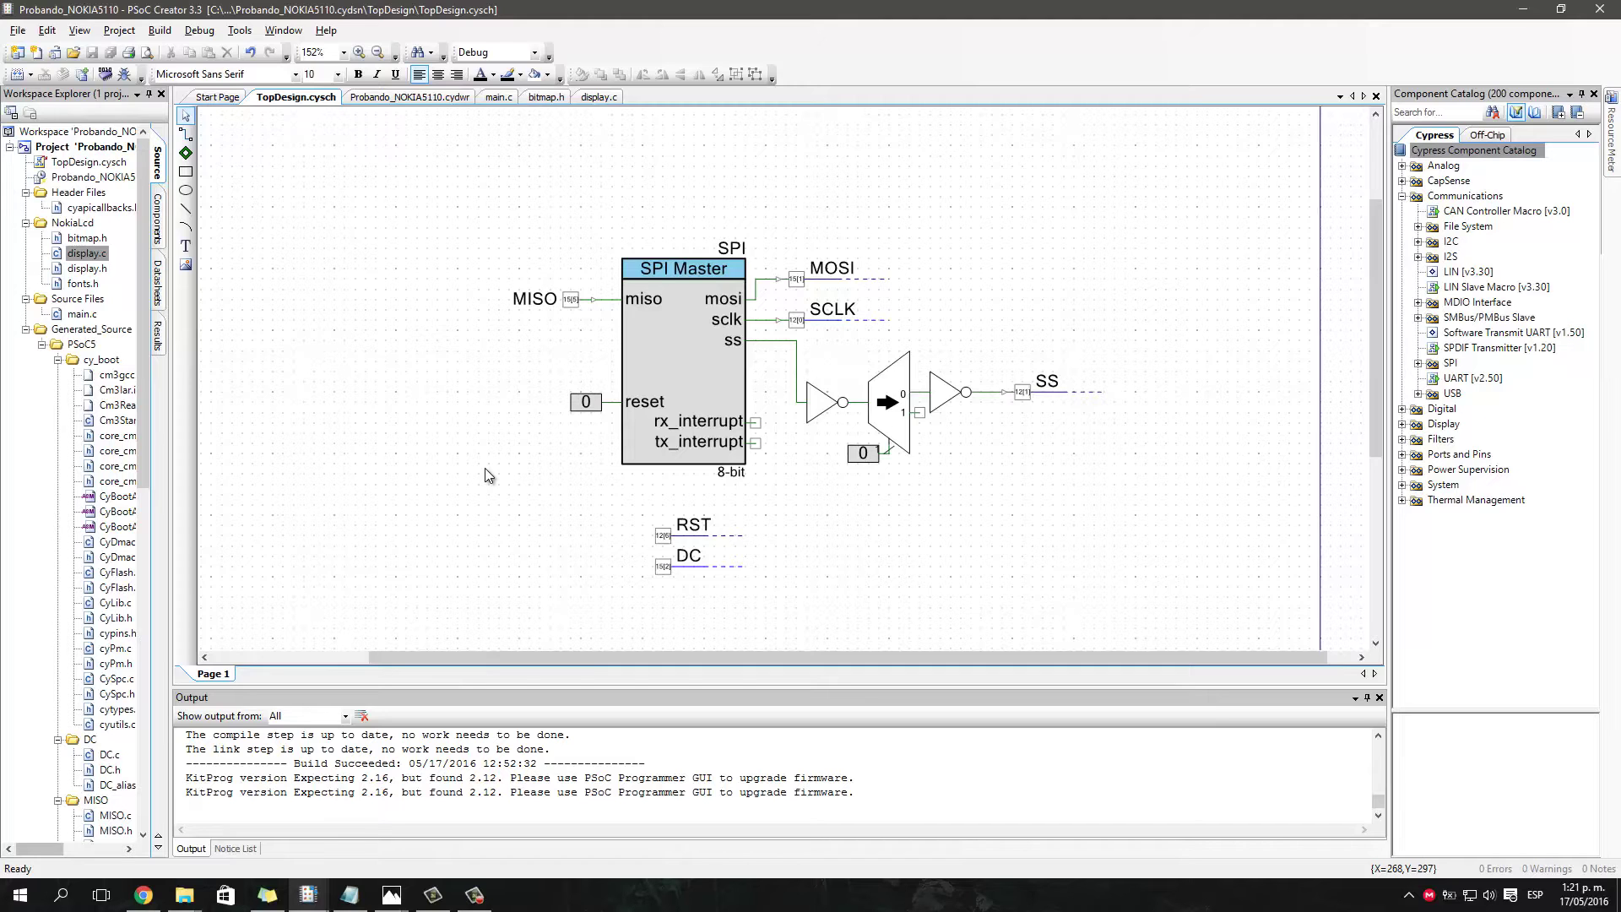
left_click_drag(456, 193, 1170, 608)
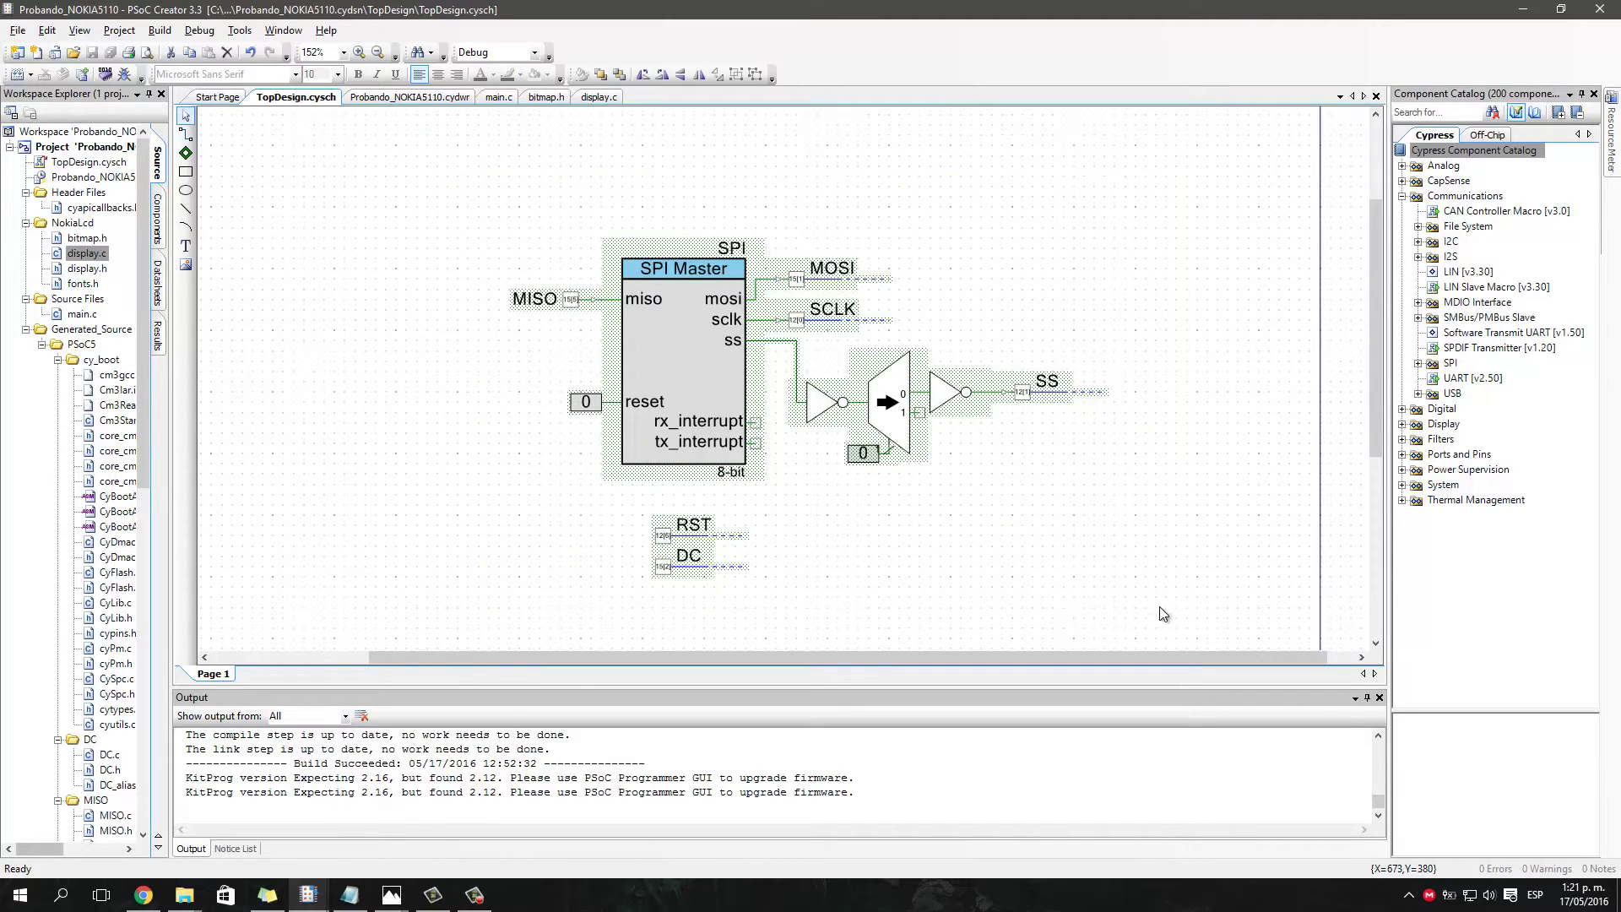
right_click(711, 365)
left_click(786, 397)
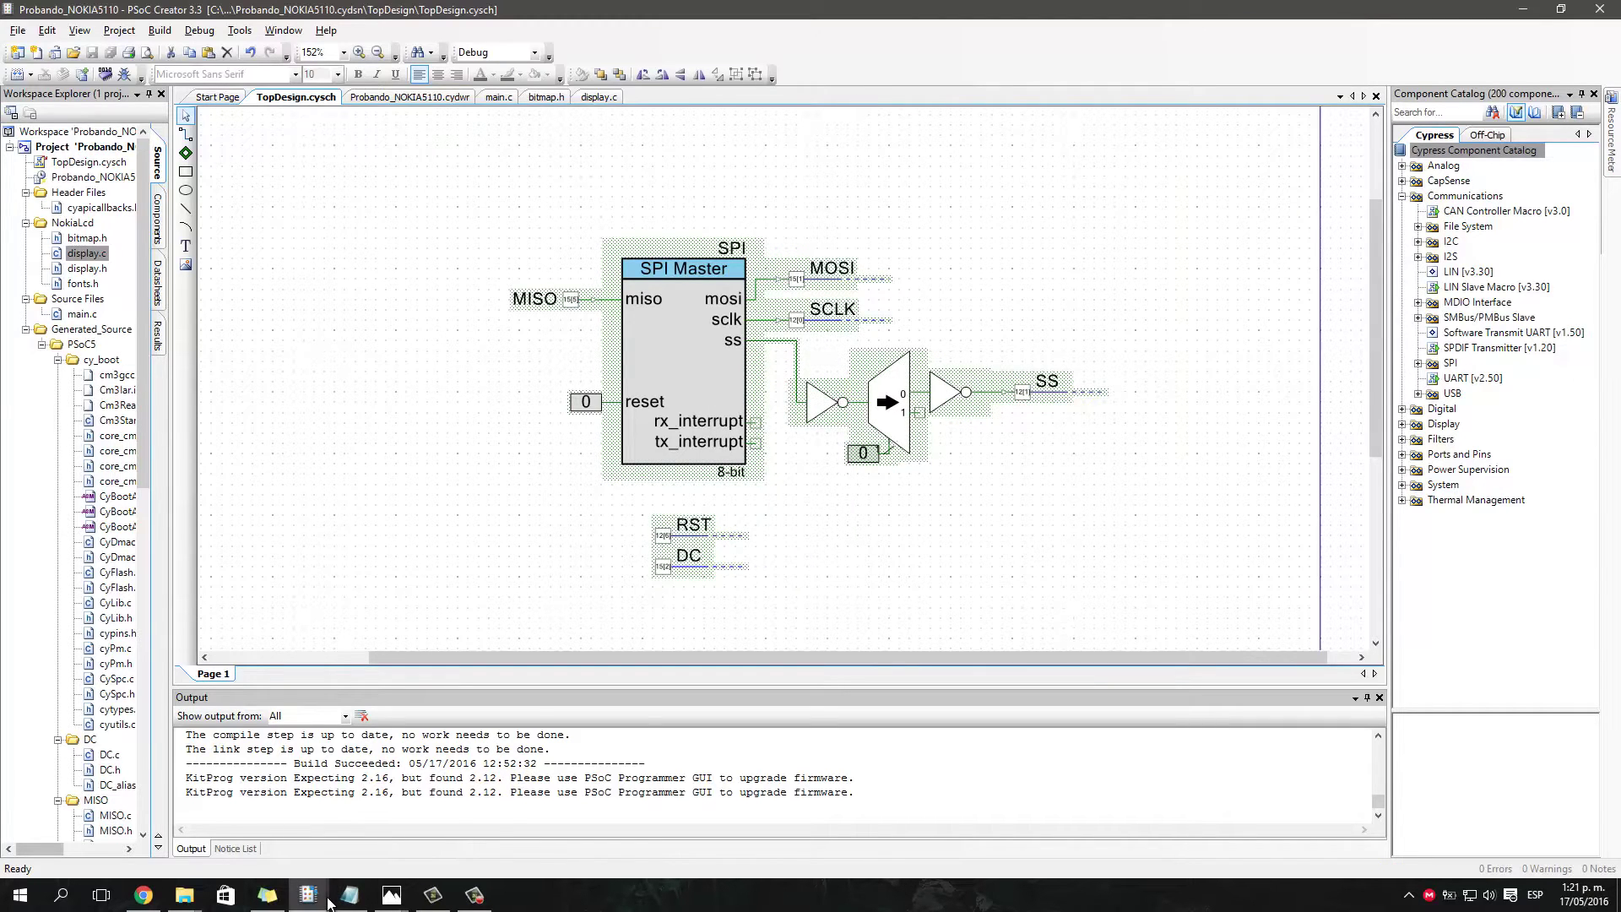
Paste the copied SPI circuit into the top design schematic of the NokiaLCD5110-PSoC5LP project
left_click(397, 823)
right_click(760, 317)
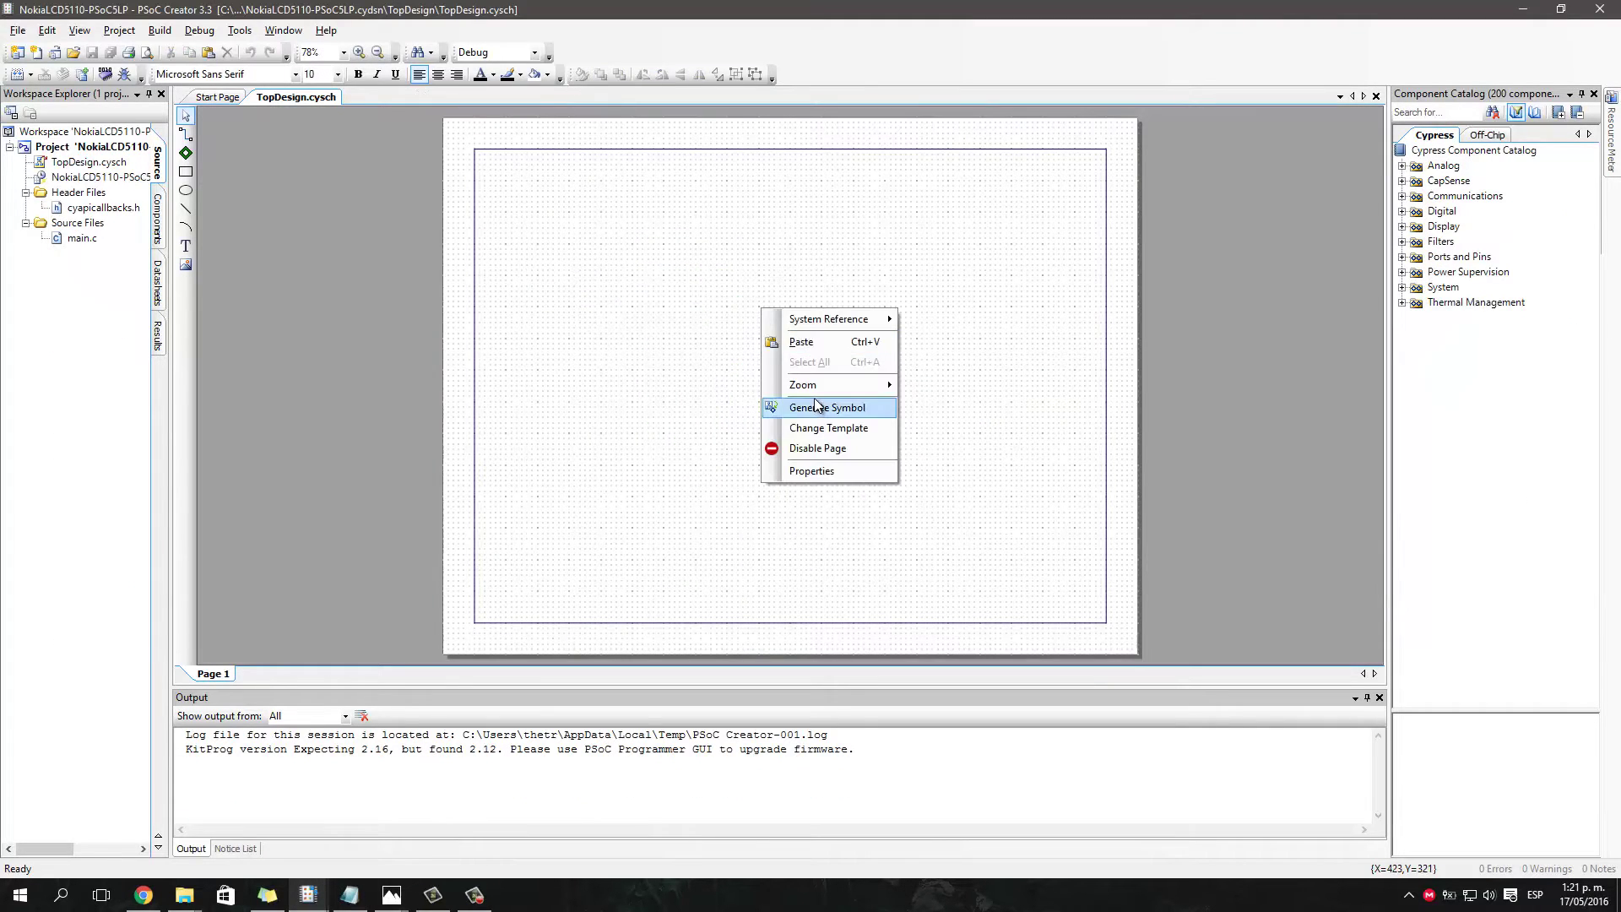
left_click(802, 341)
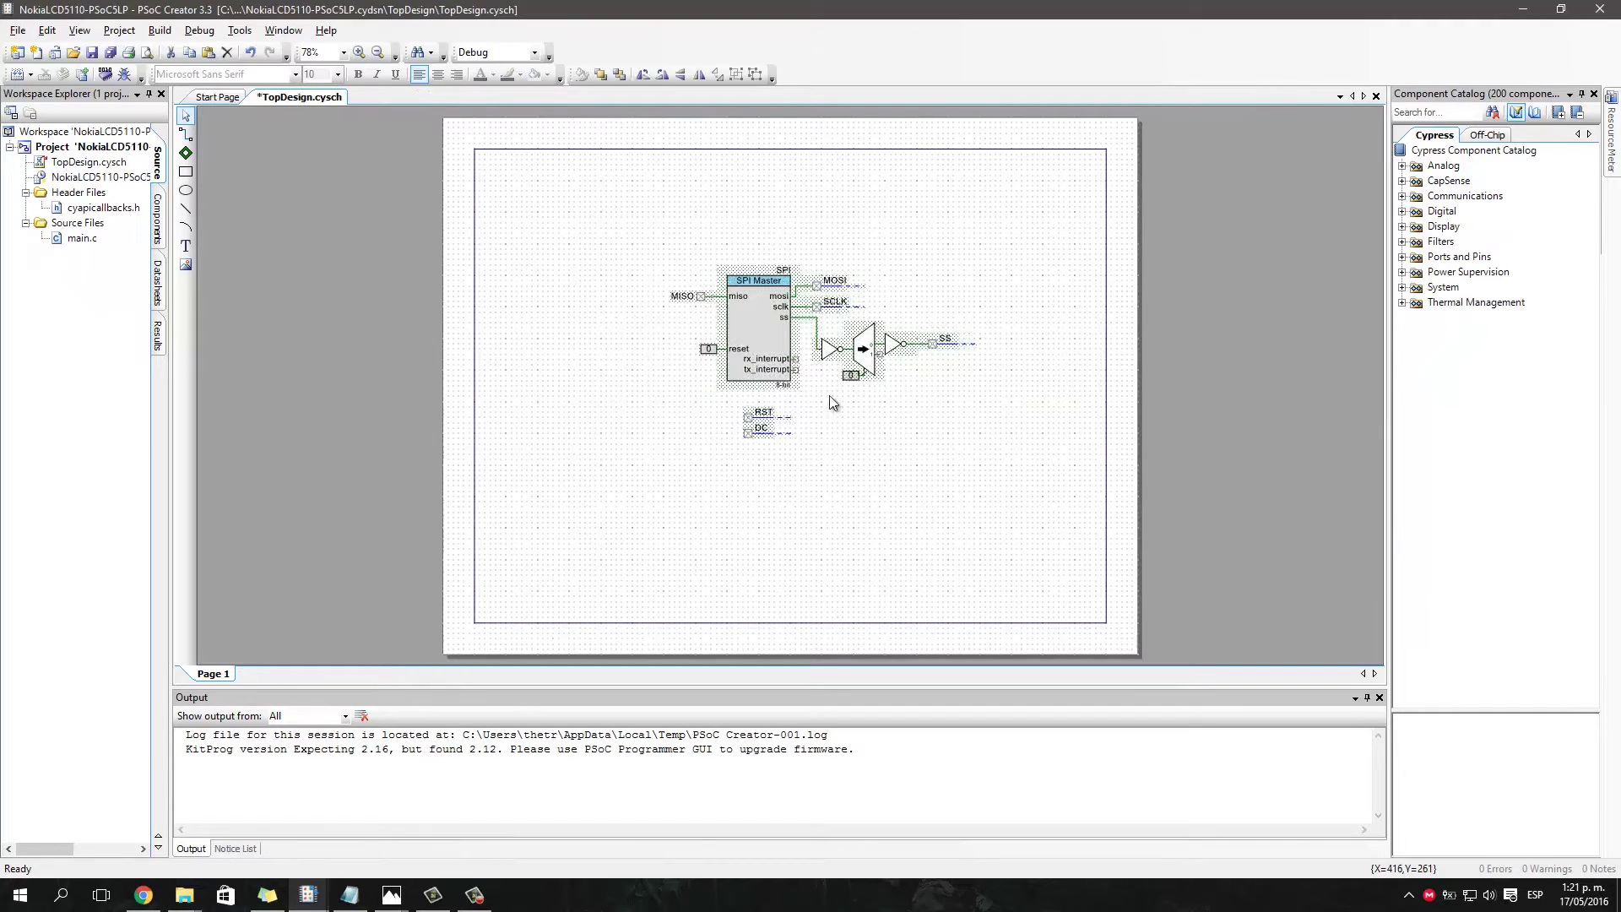
left_click(888, 485)
scroll(890, 481, "up", 4)
scroll(891, 488, "up", 1)
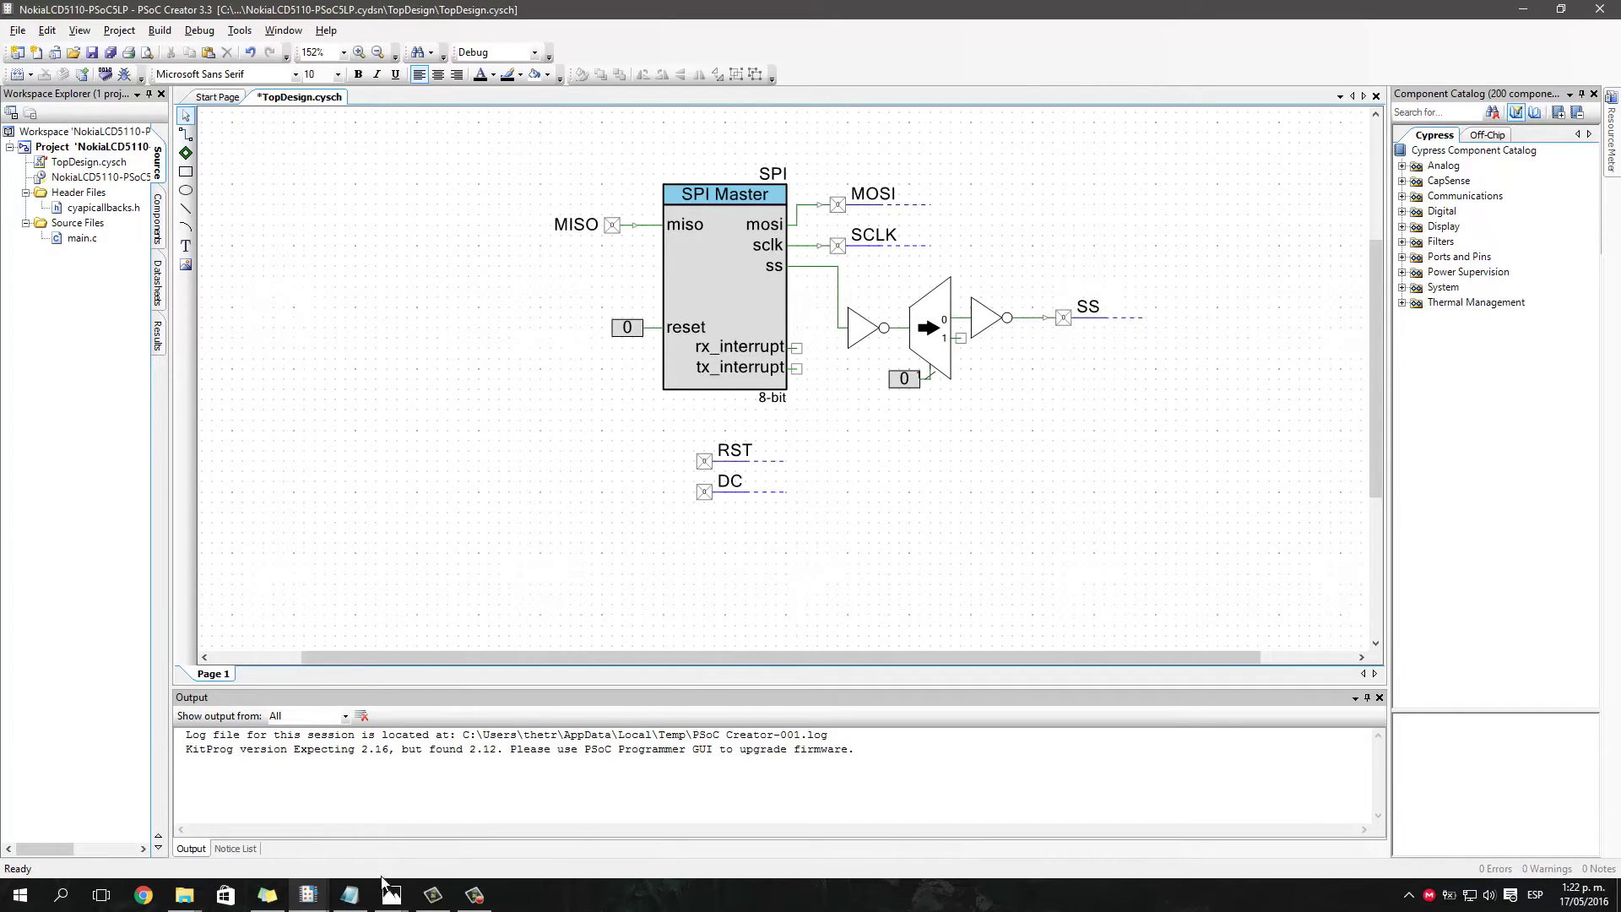
Examine the LCD wiring diagram in the esquemático.png picture in Photos, and return to the schematic
mouse_move(397, 892)
left_click(448, 835)
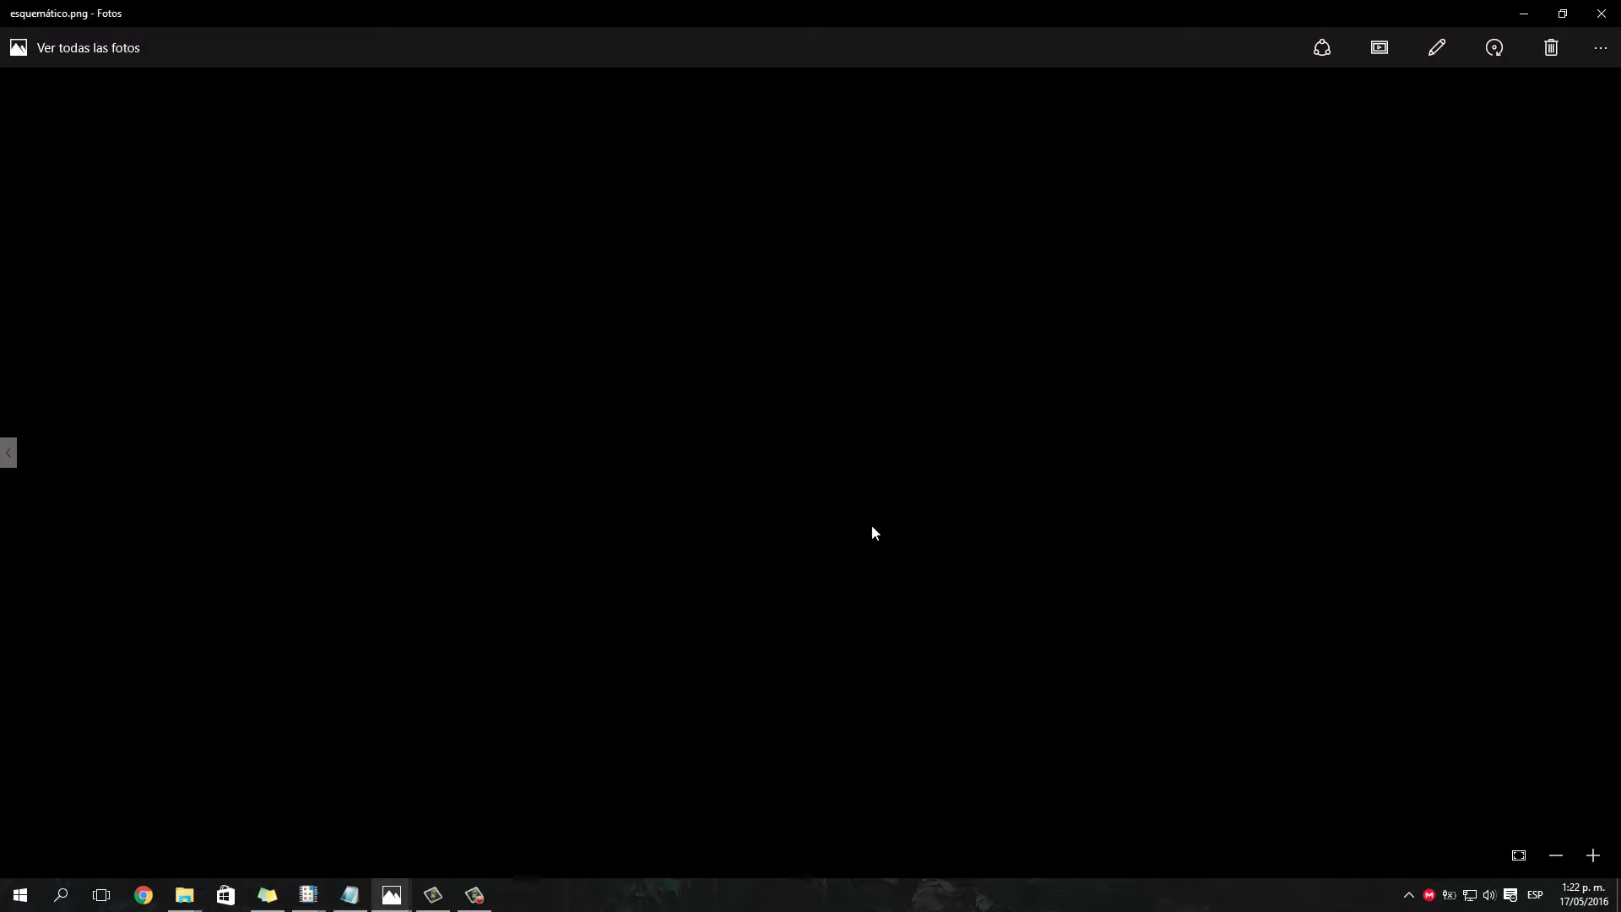
mouse_move(393, 893)
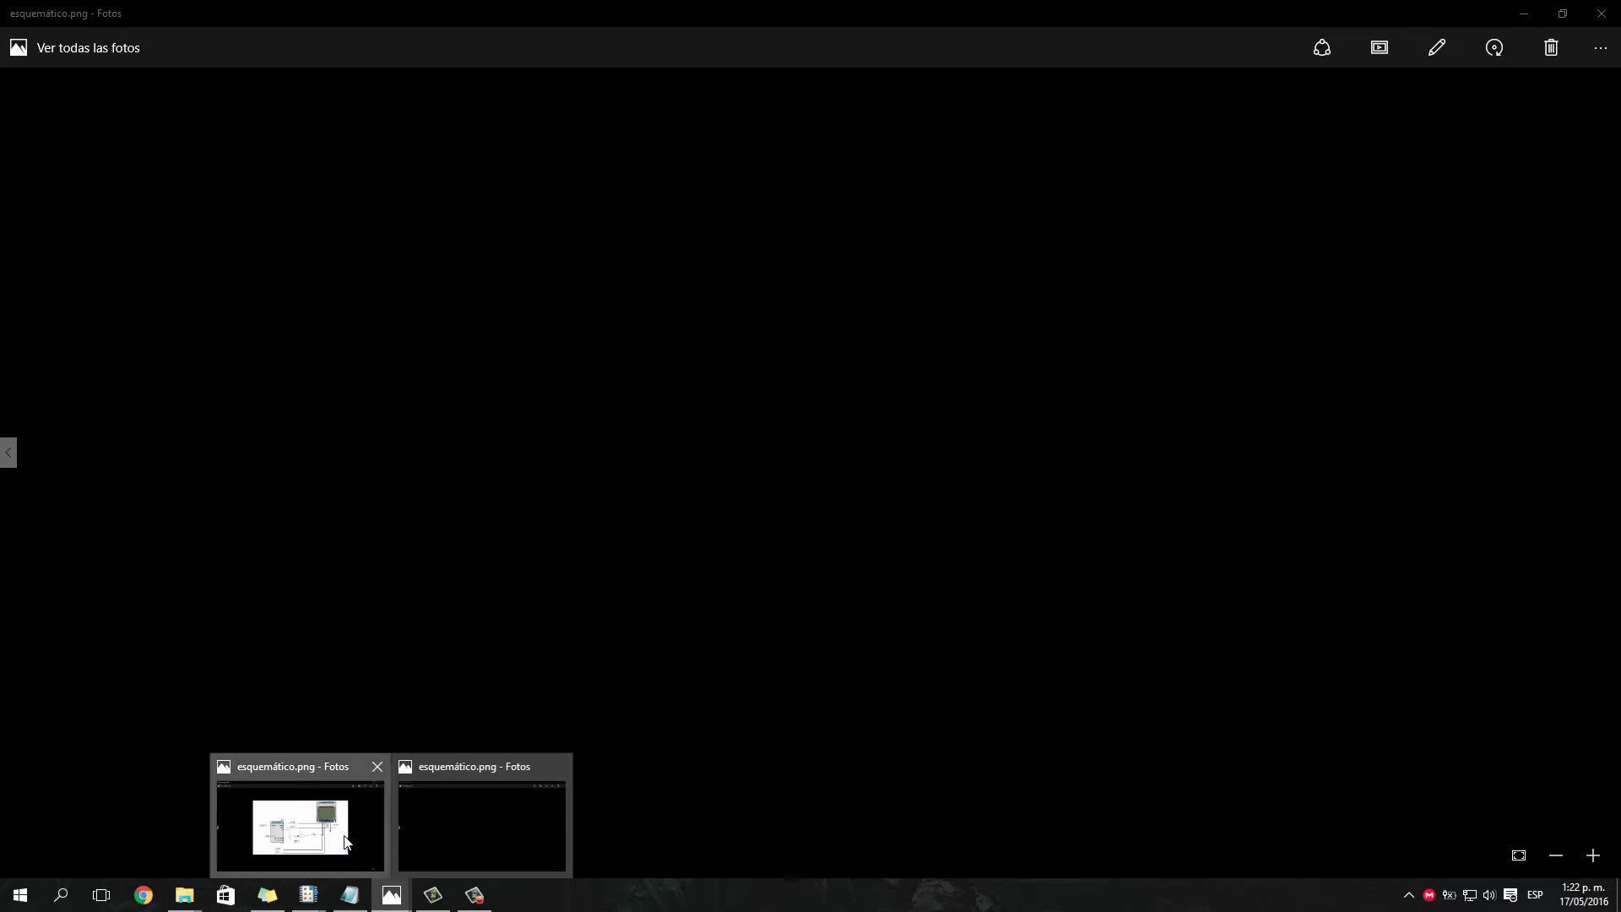
left_click(300, 823)
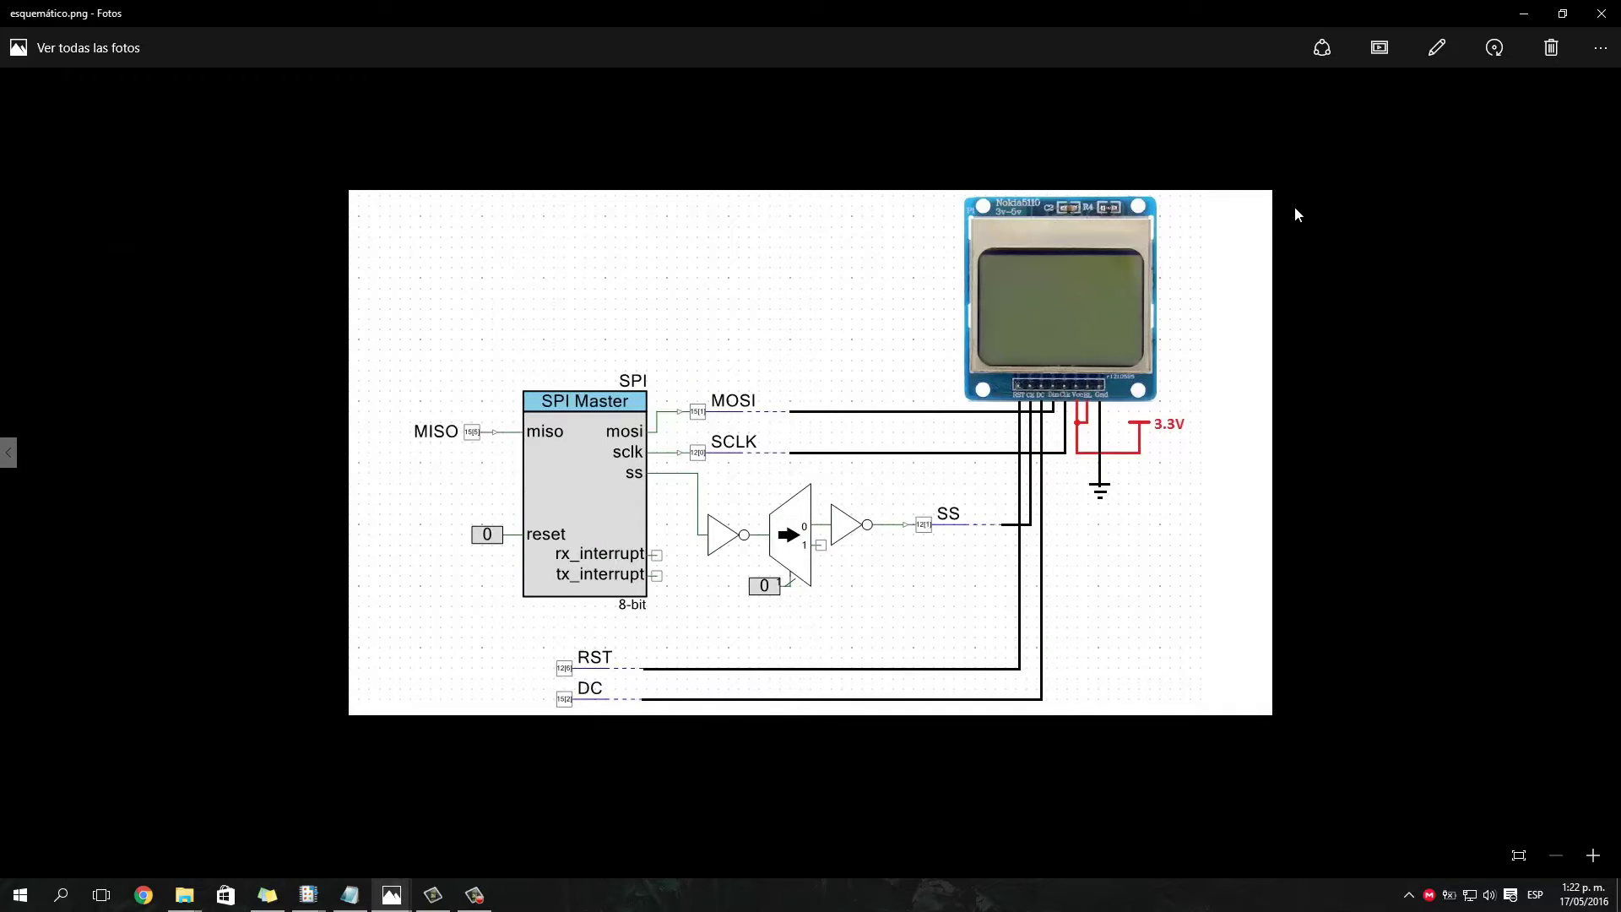
left_click(1524, 13)
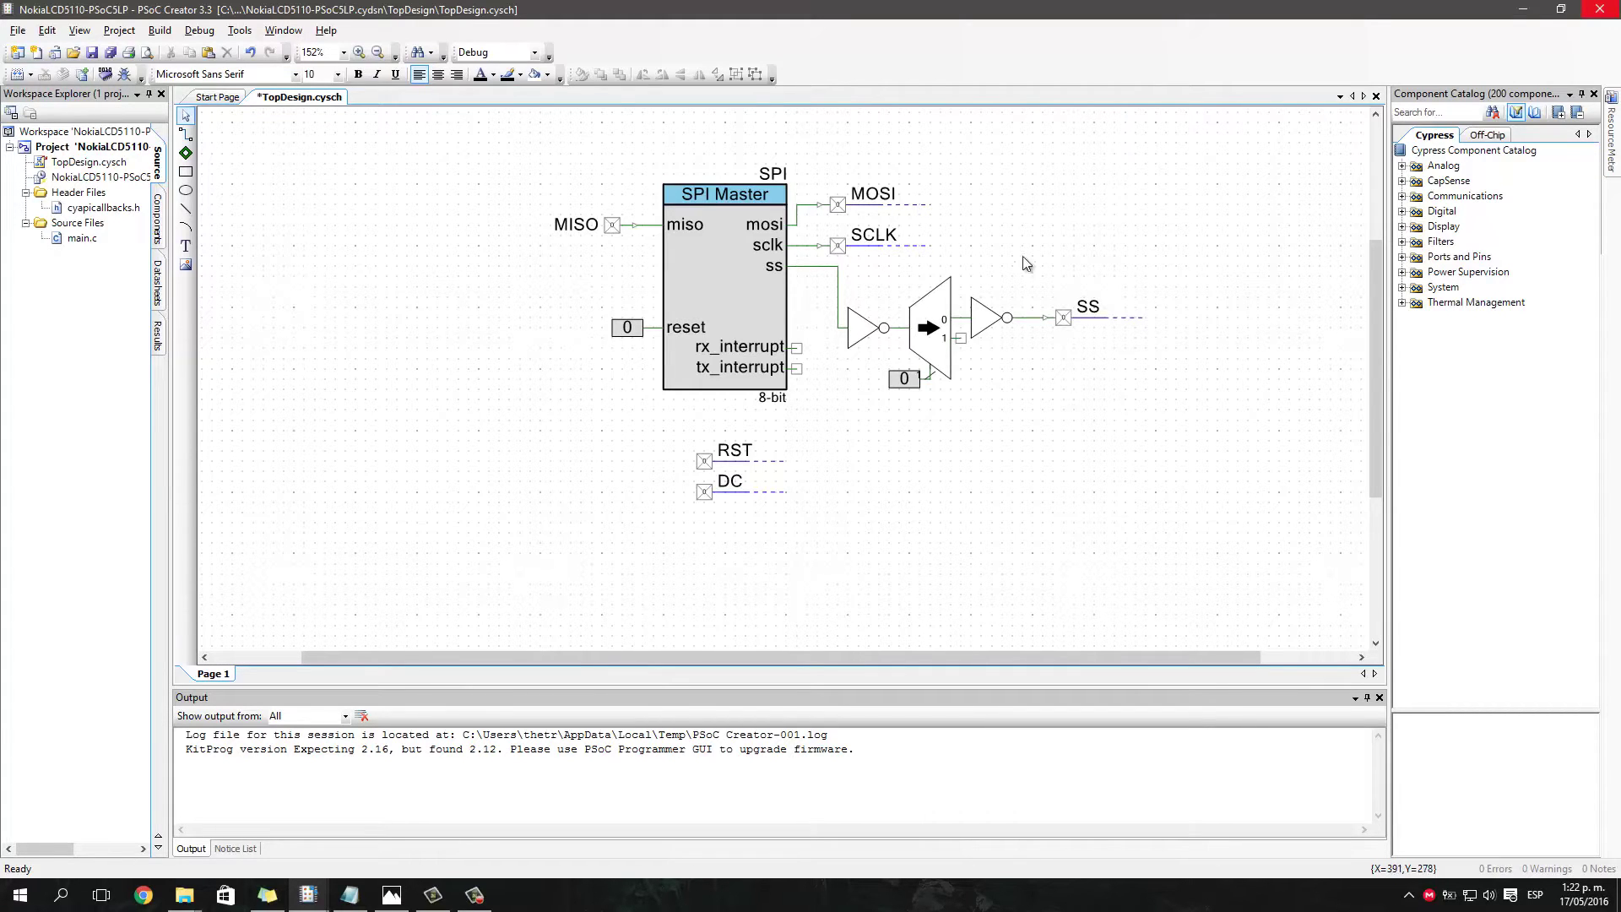
Review the SPI Master component's mode, data line, data bit and bit rate settings without changing them
double_click(724, 306)
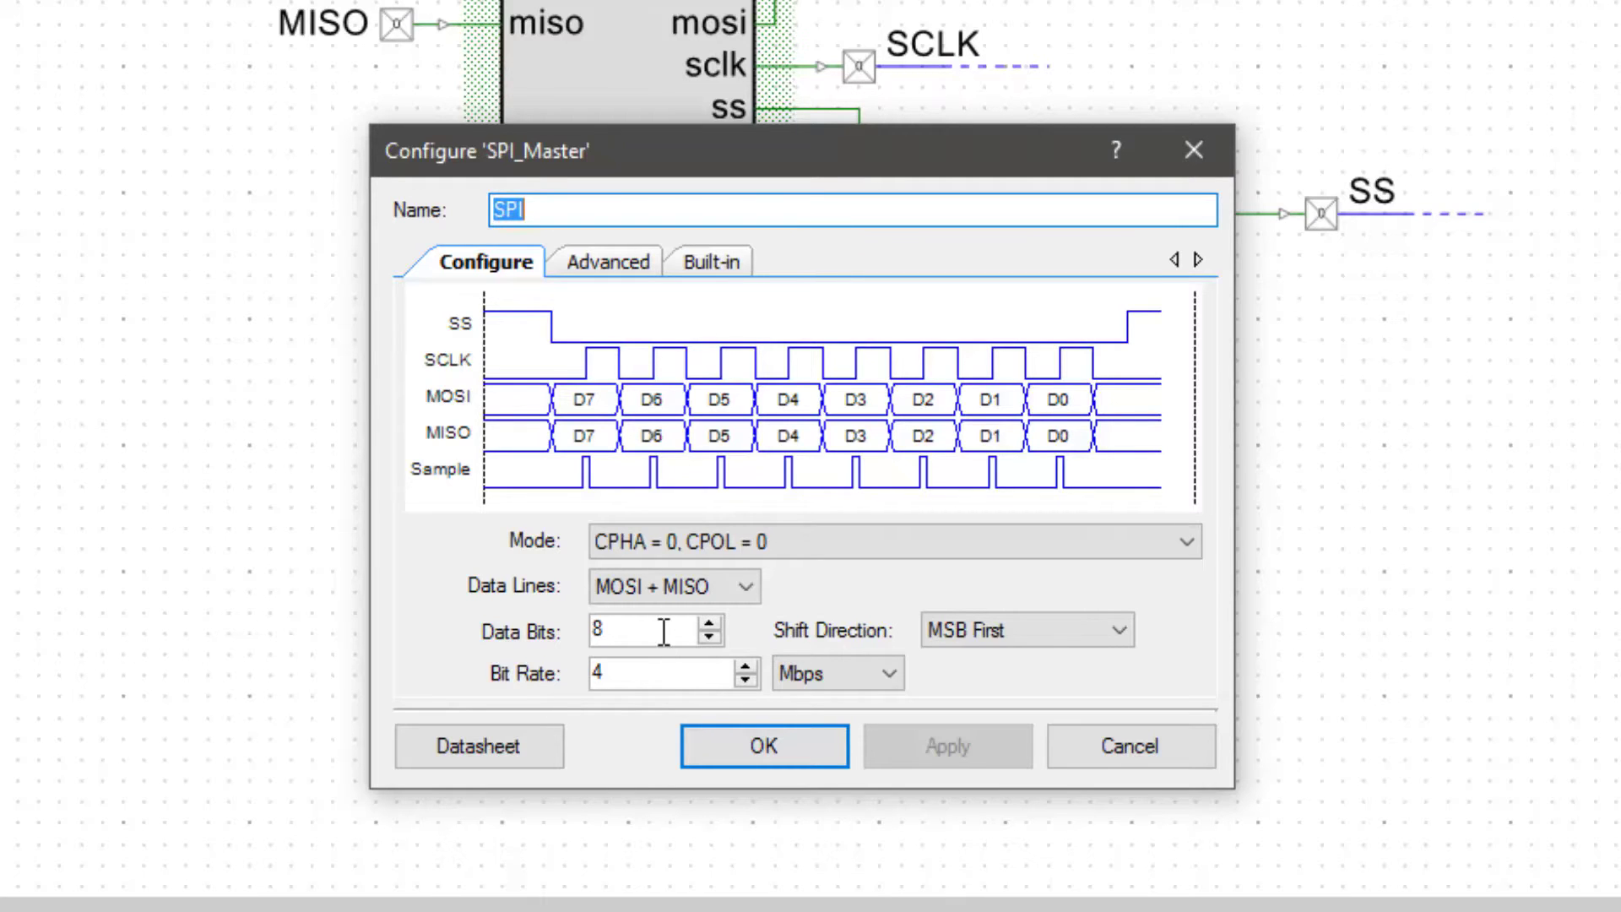
left_click(1130, 747)
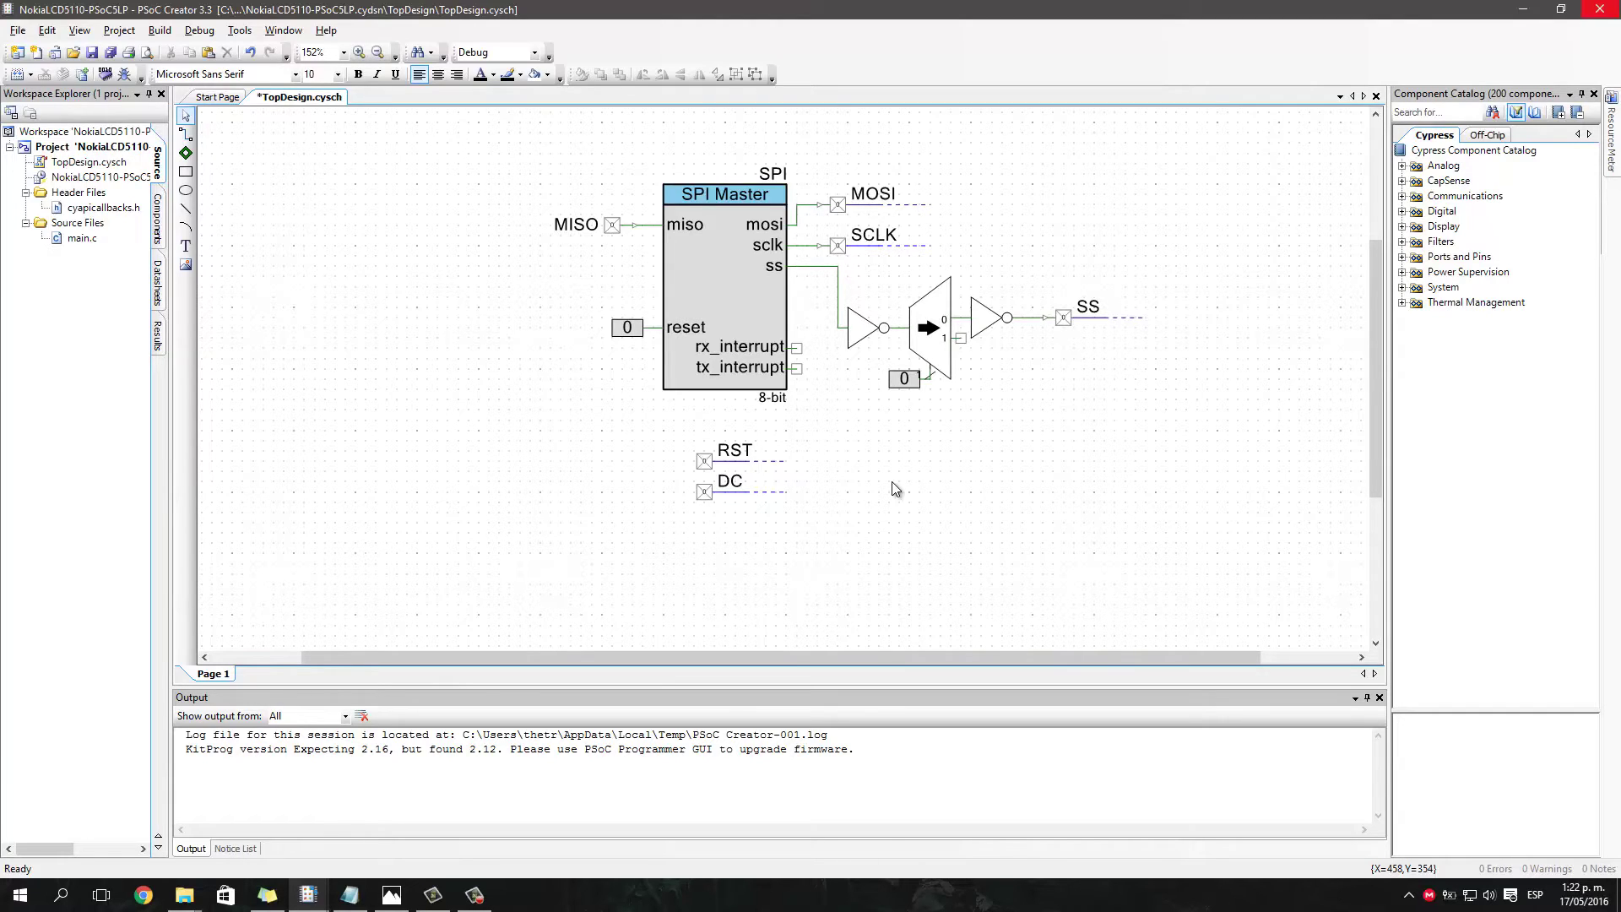
Add a new folder named Nokia5110 to the NokiaLCD5110-PSoC5LP project
left_click(87, 148)
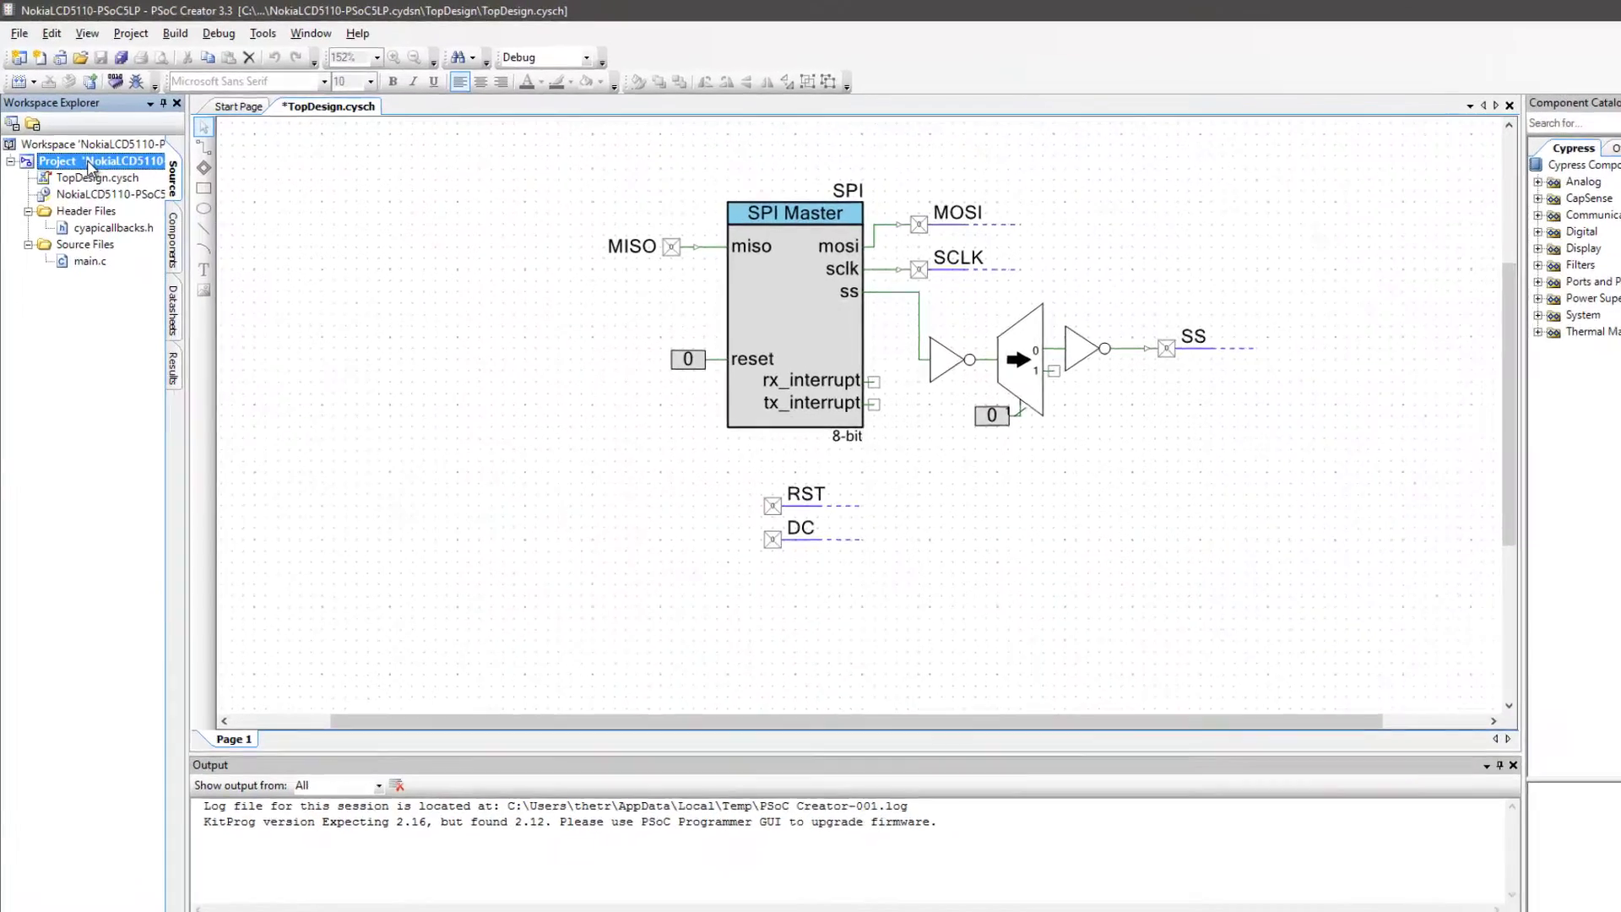
right_click(83, 147)
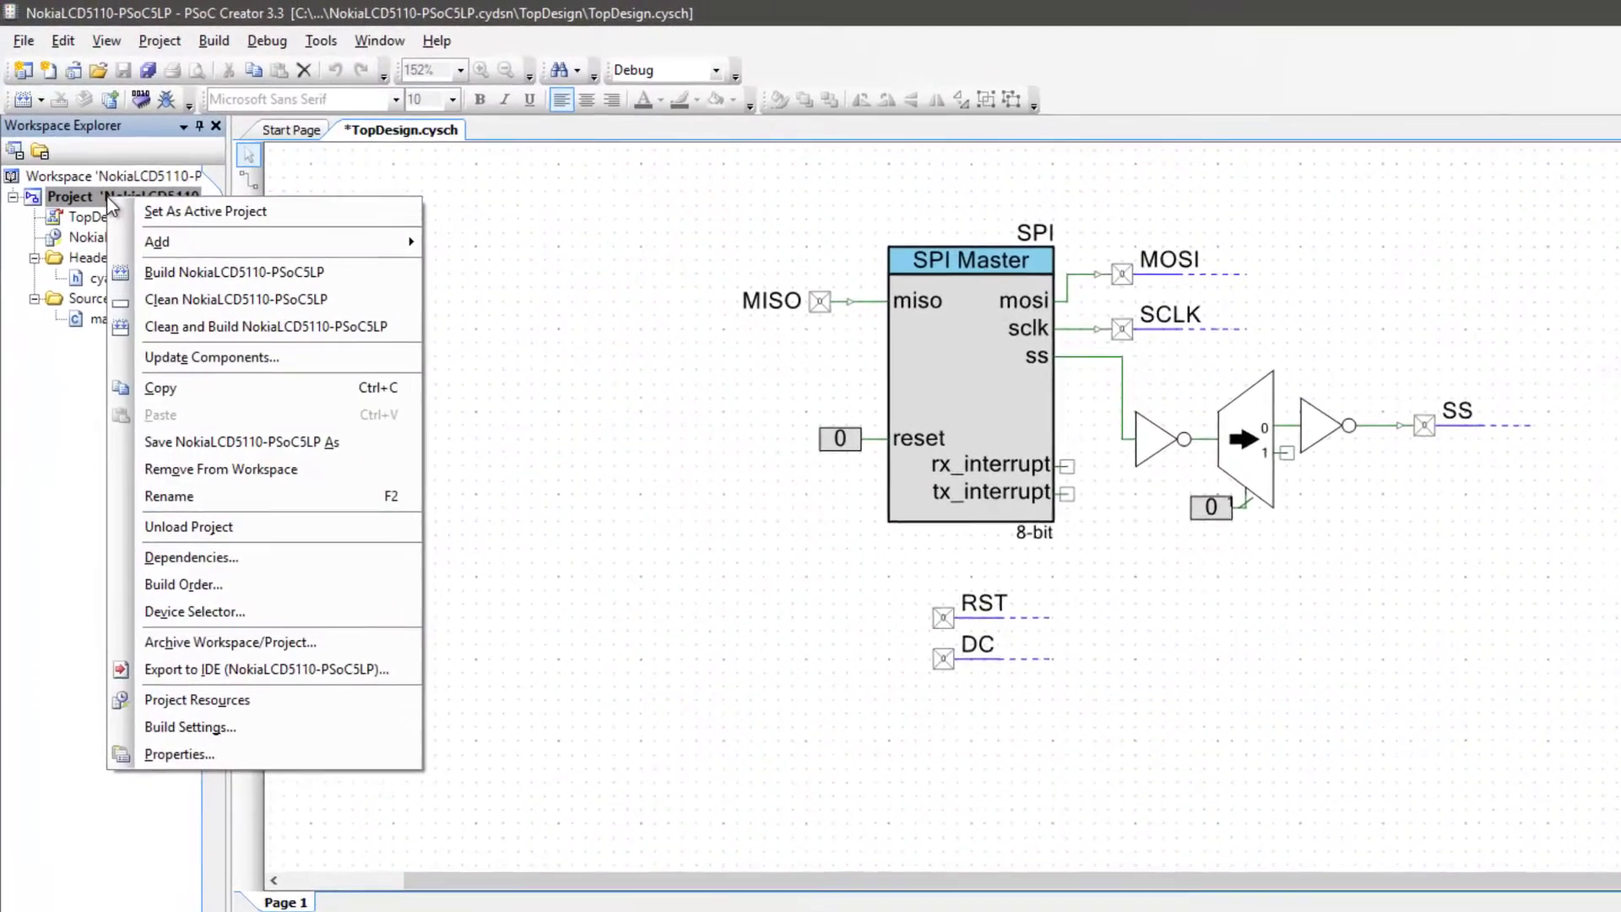
mouse_move(250, 261)
left_click(544, 331)
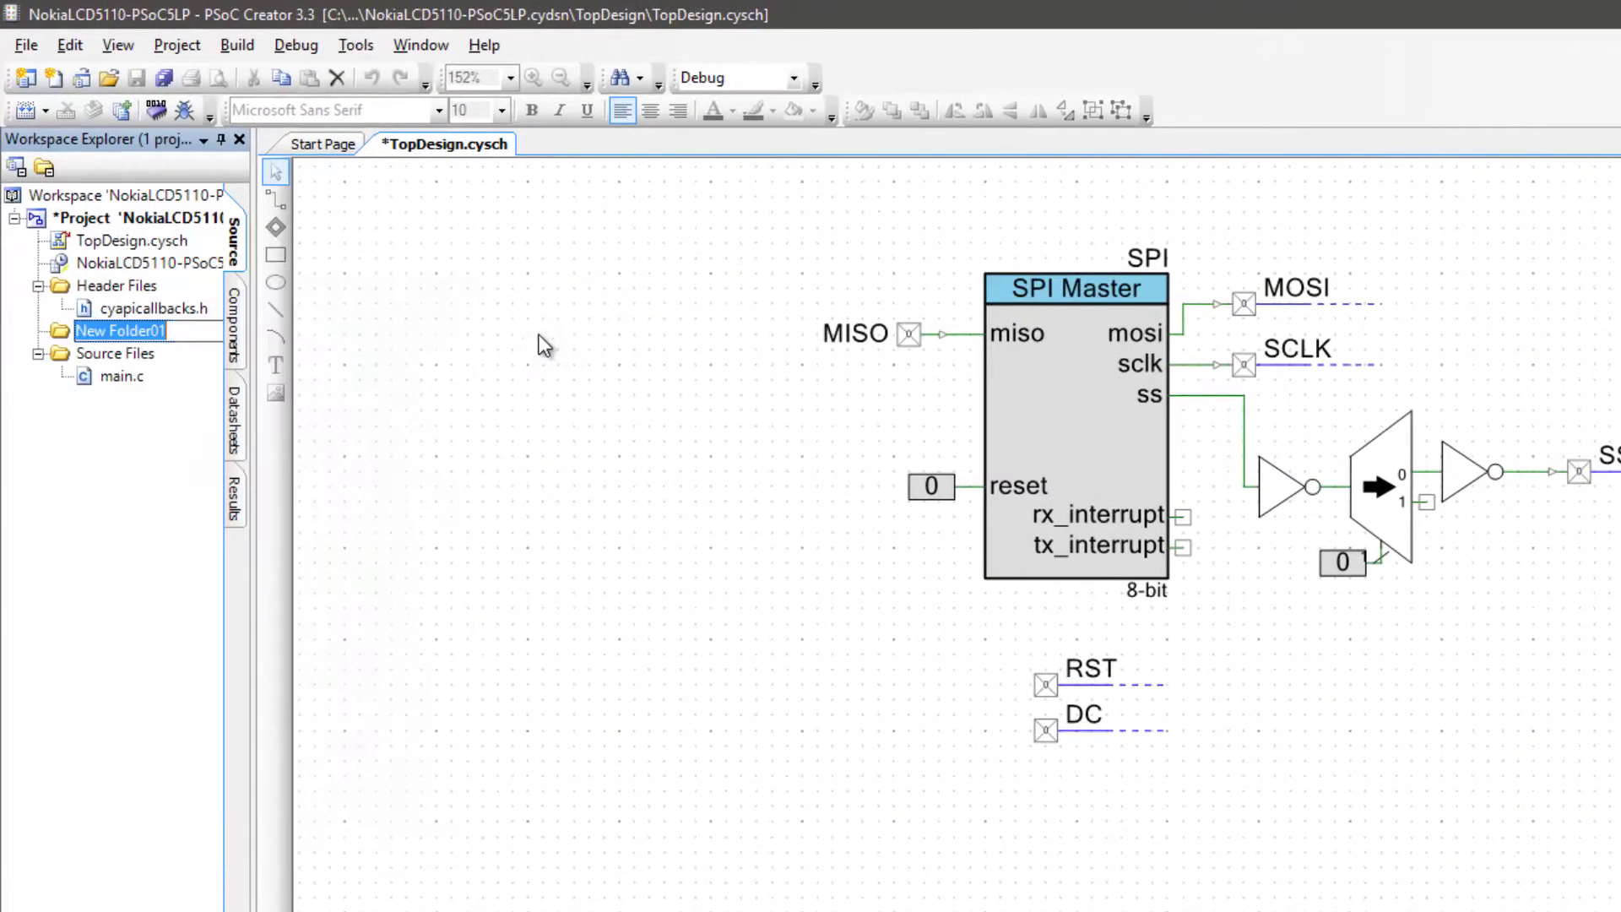
type("Nokia")
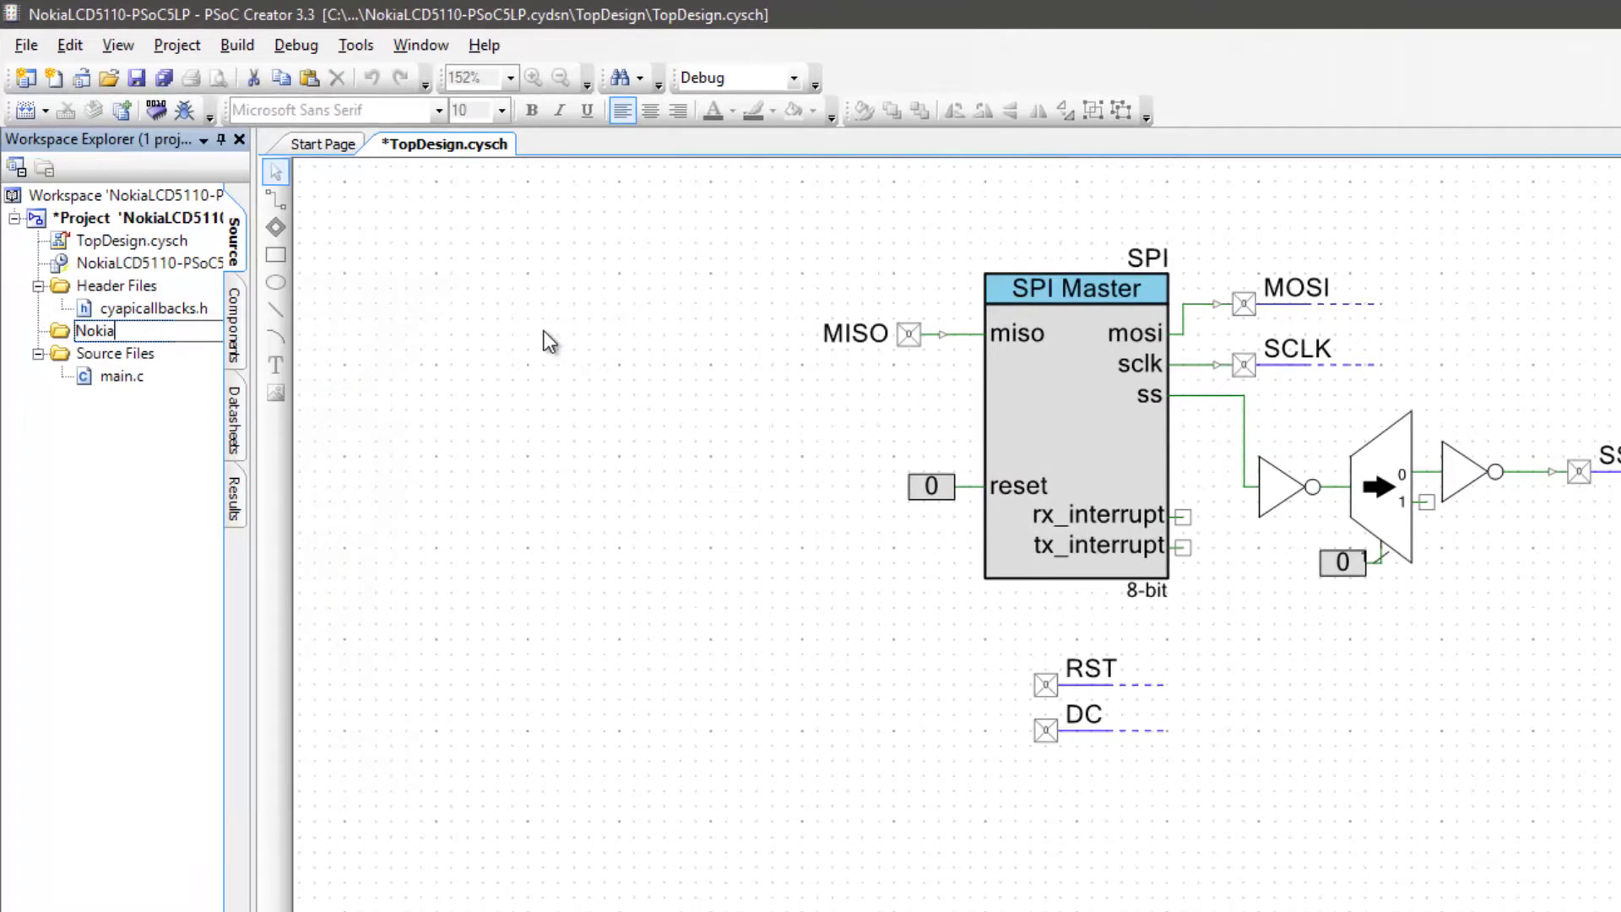
type("5110")
key("Return")
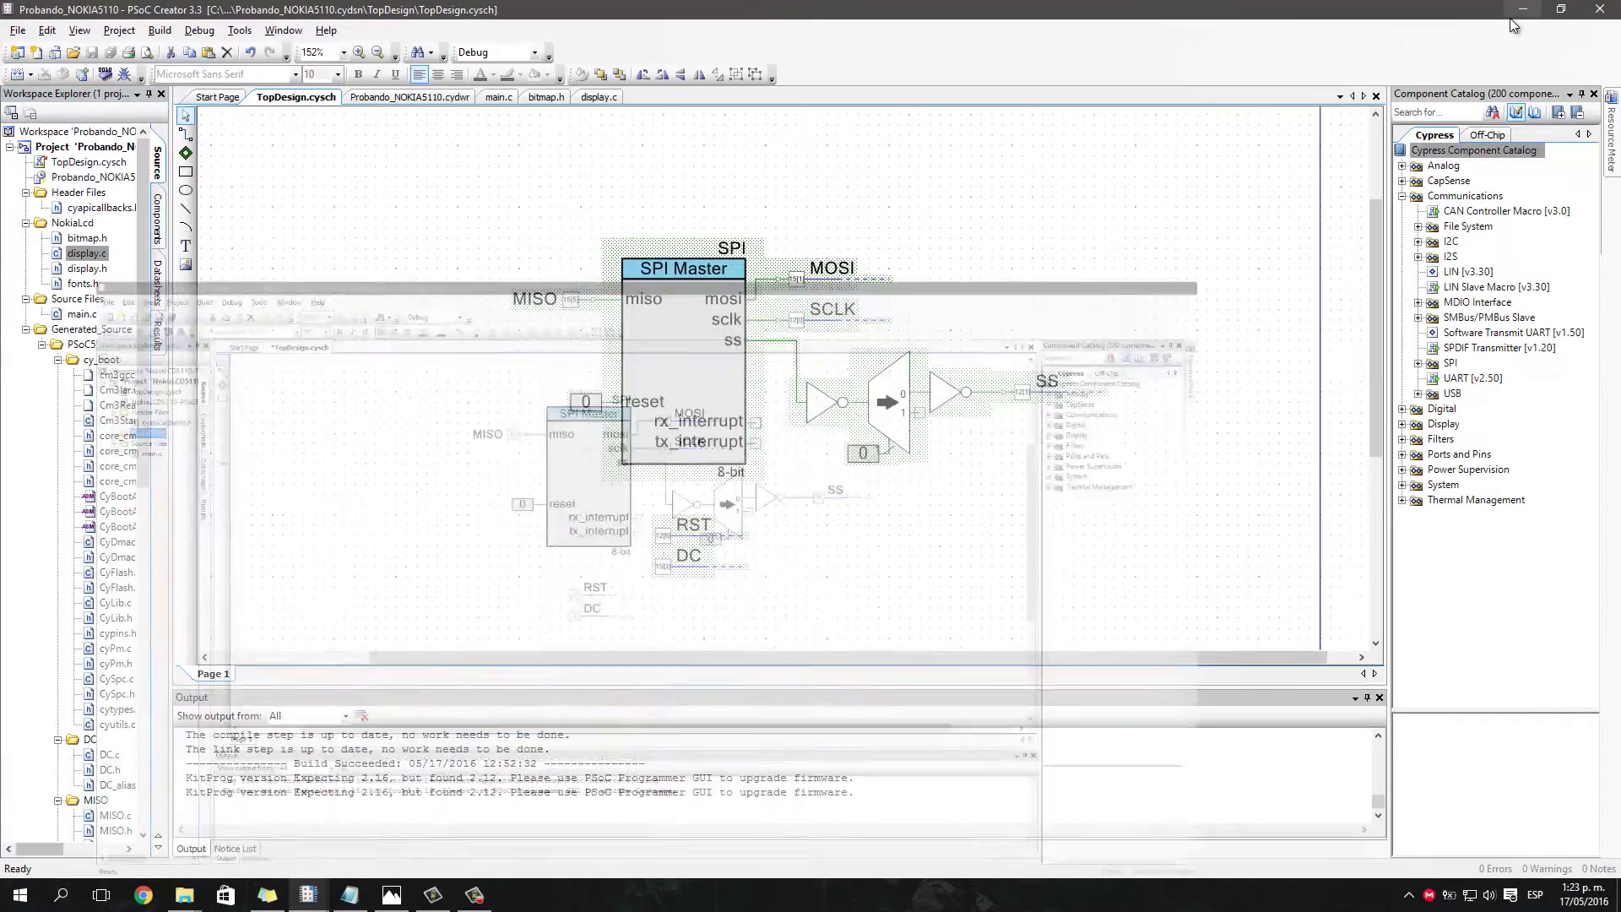
Switch to File Explorer and open the Probando_NOKIA5110.cydsn folder inside the Libreria folder of nokia5110vid
left_click(1523, 9)
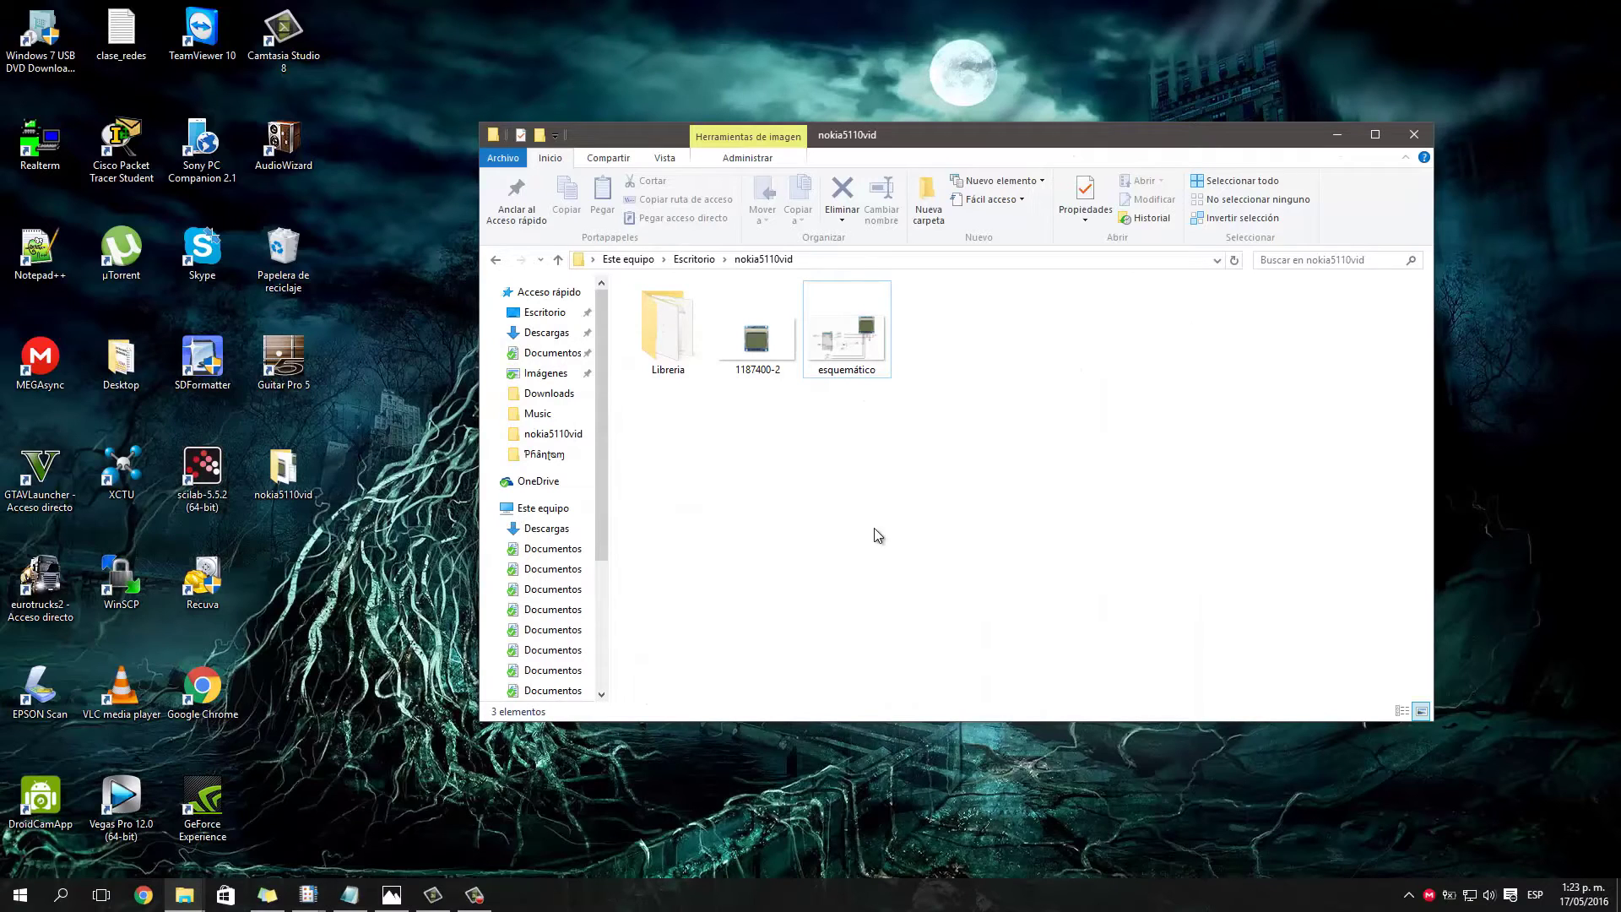
double_click(697, 333)
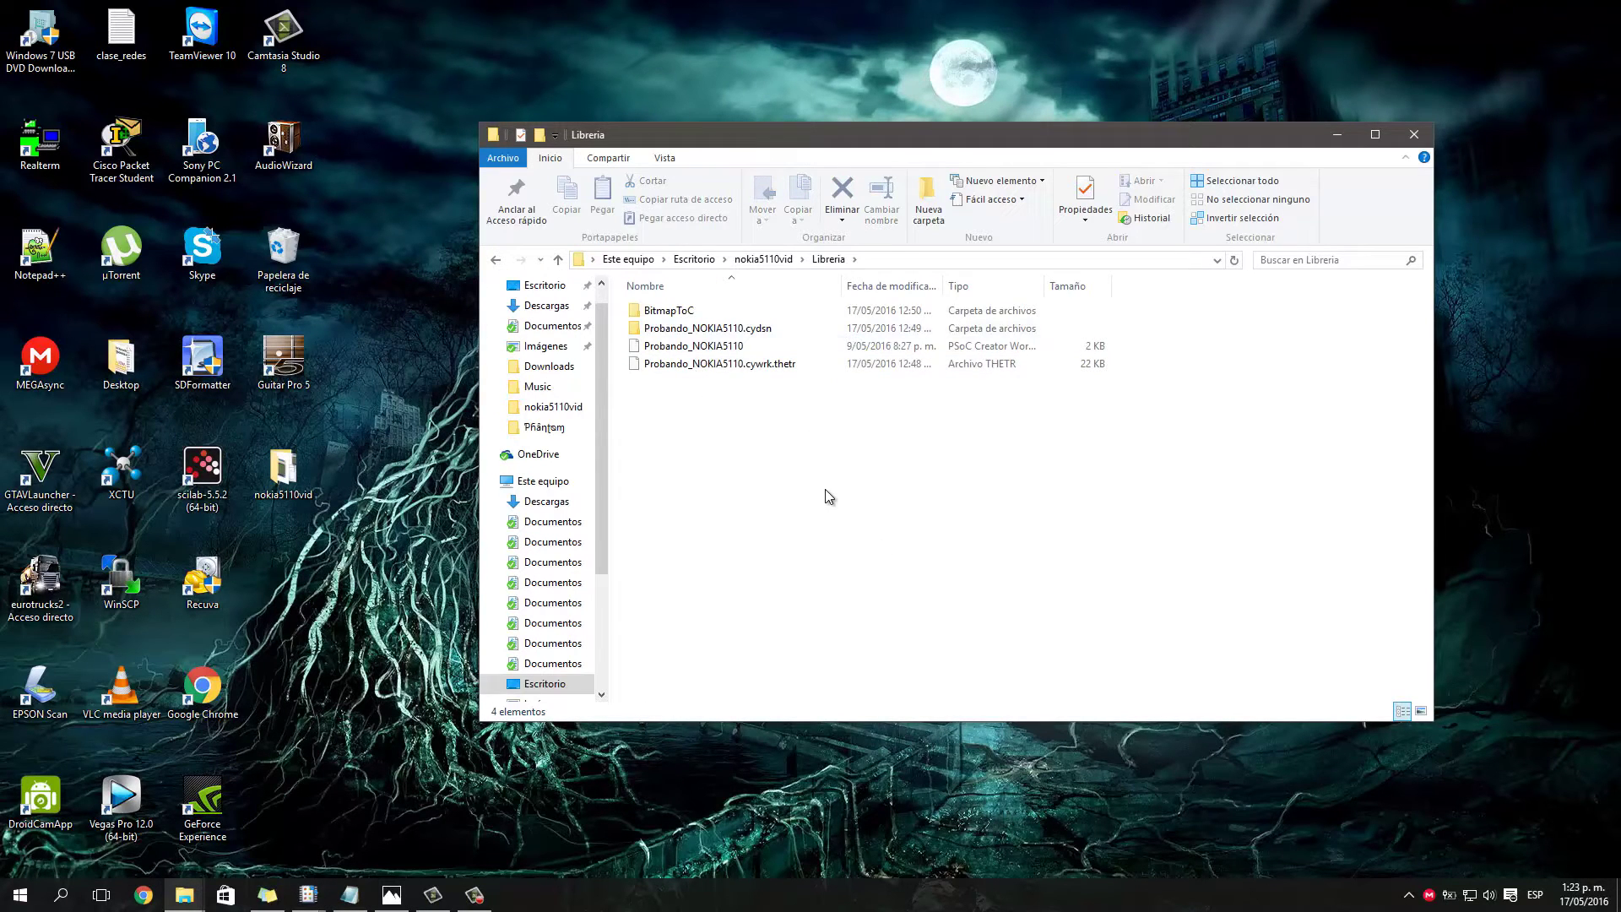
double_click(736, 331)
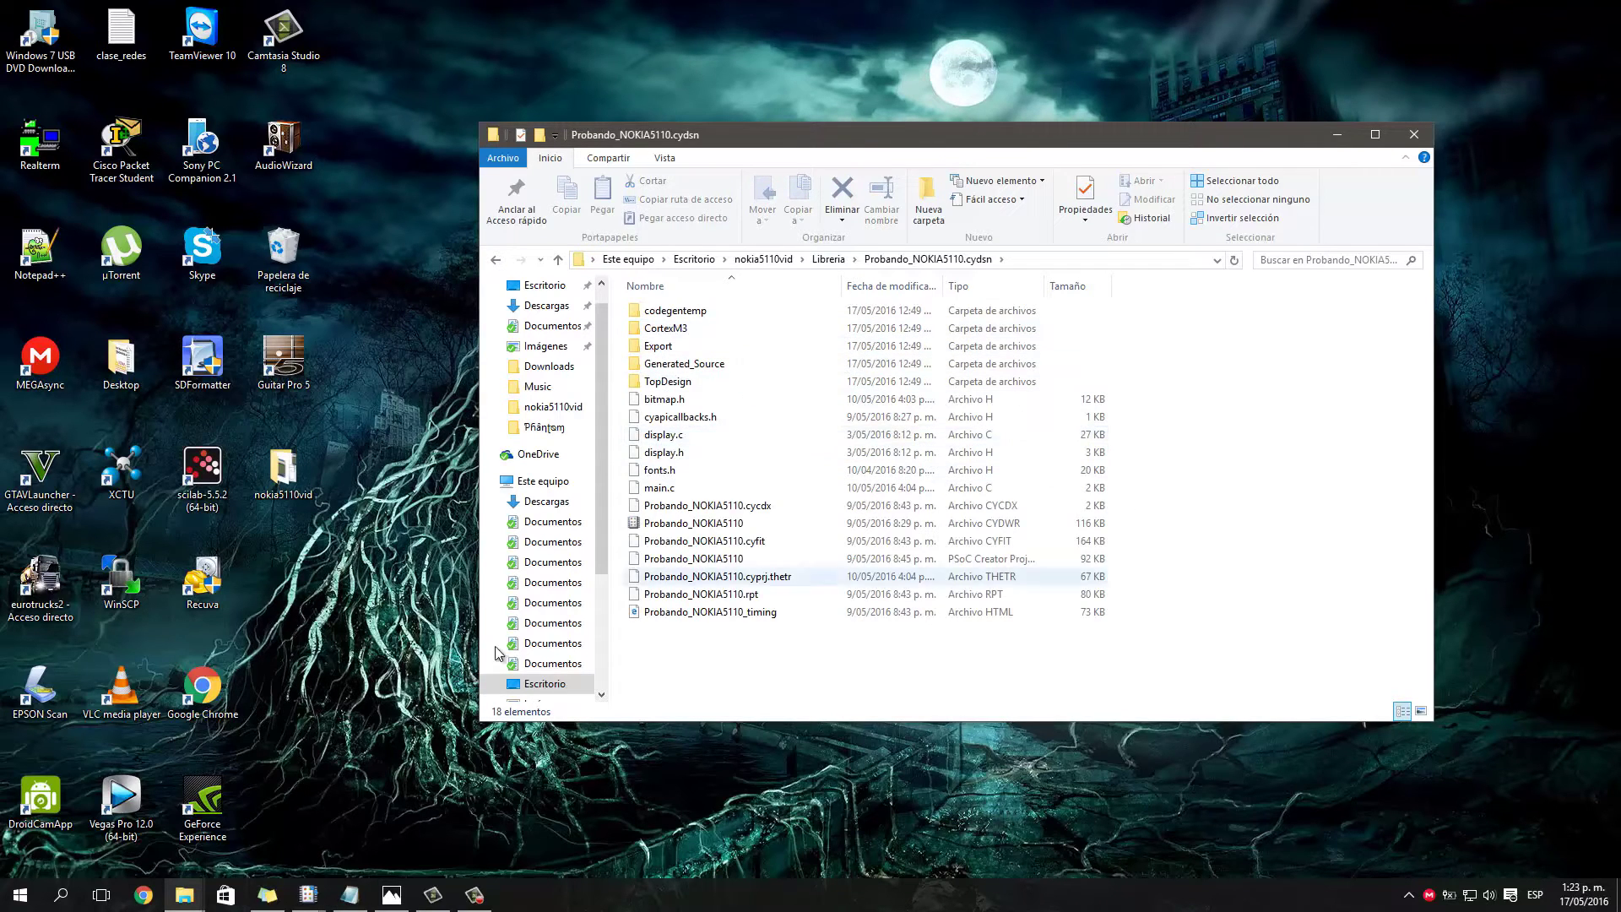
left_click(308, 895)
left_click(418, 849)
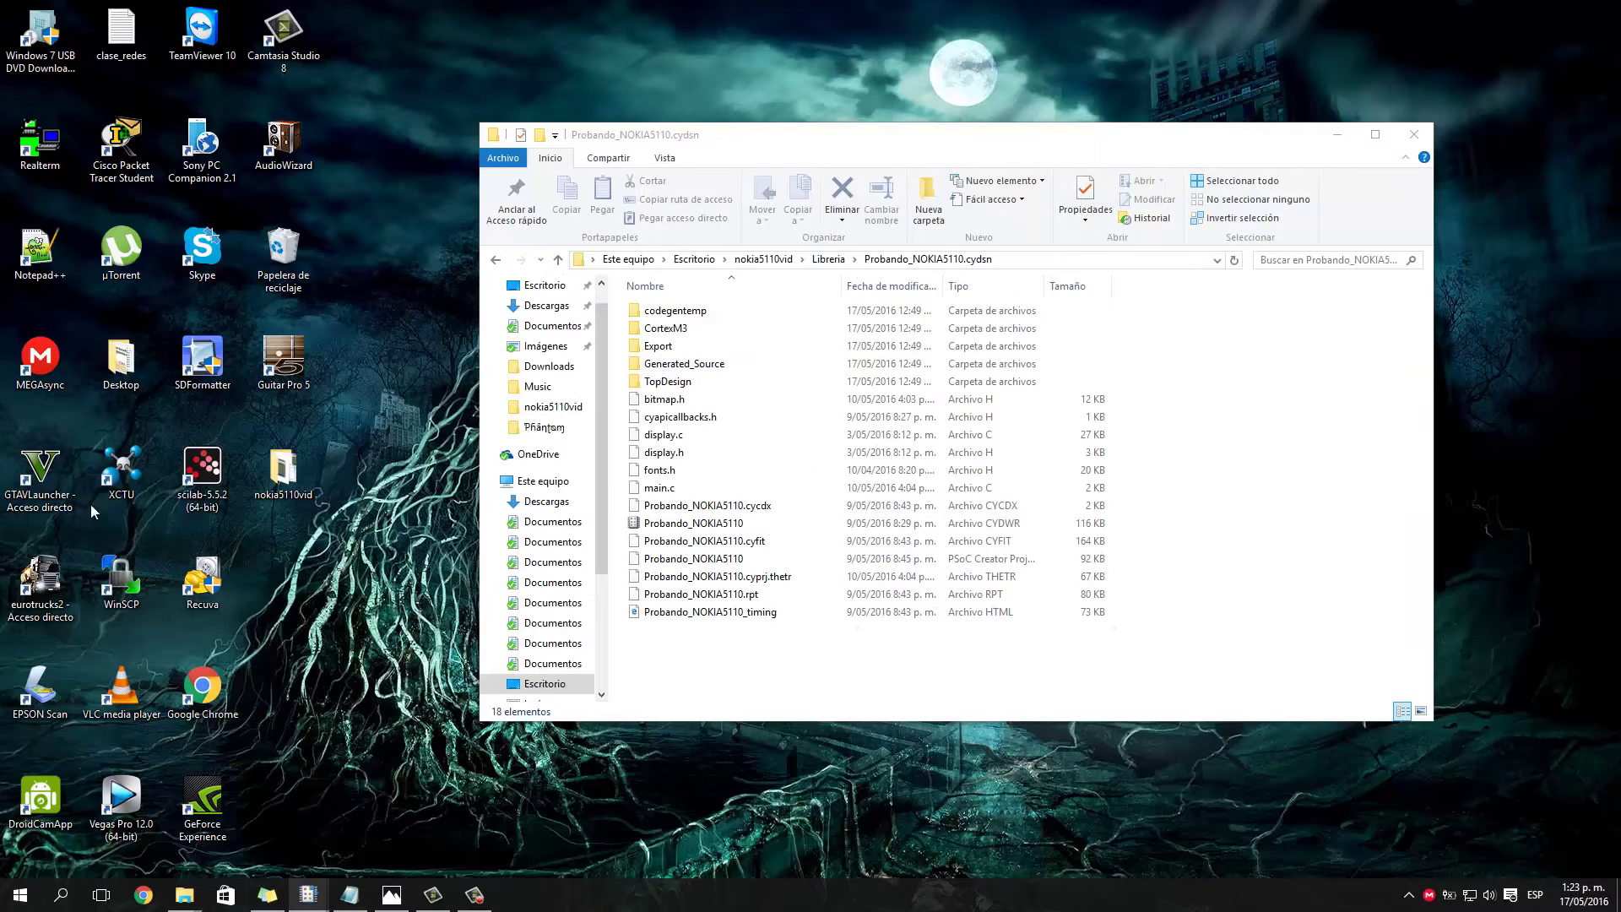
left_click(1273, 473)
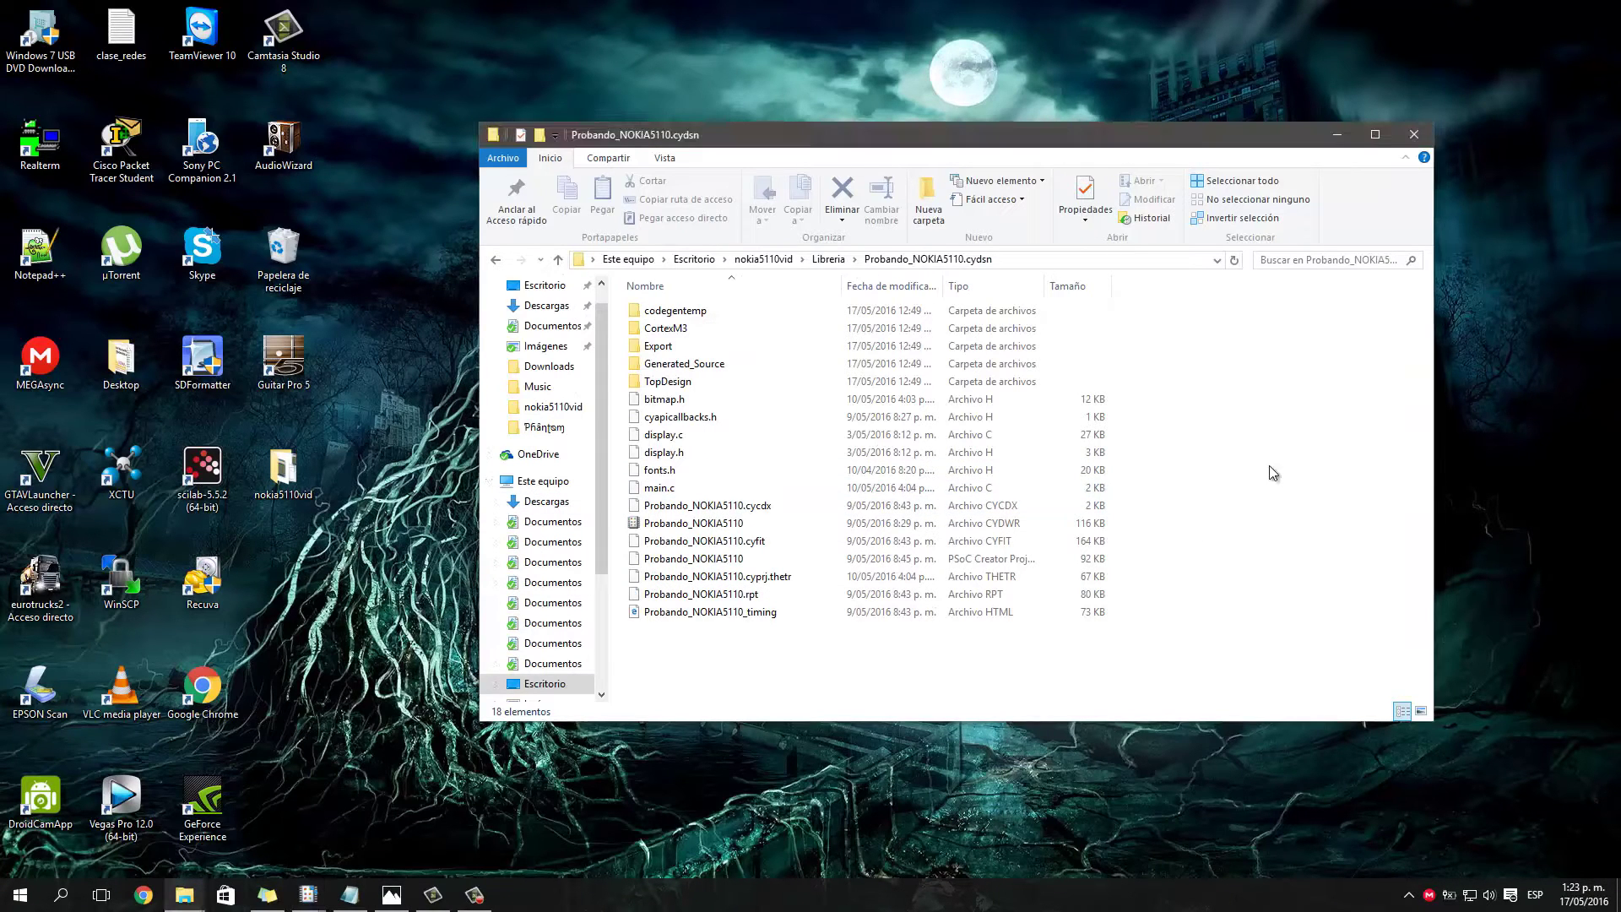
Copy the library files bitmap.h, display.c, display.h and fonts.h from the Probando_NOKIA5110.cydsn folder
left_click(656, 400)
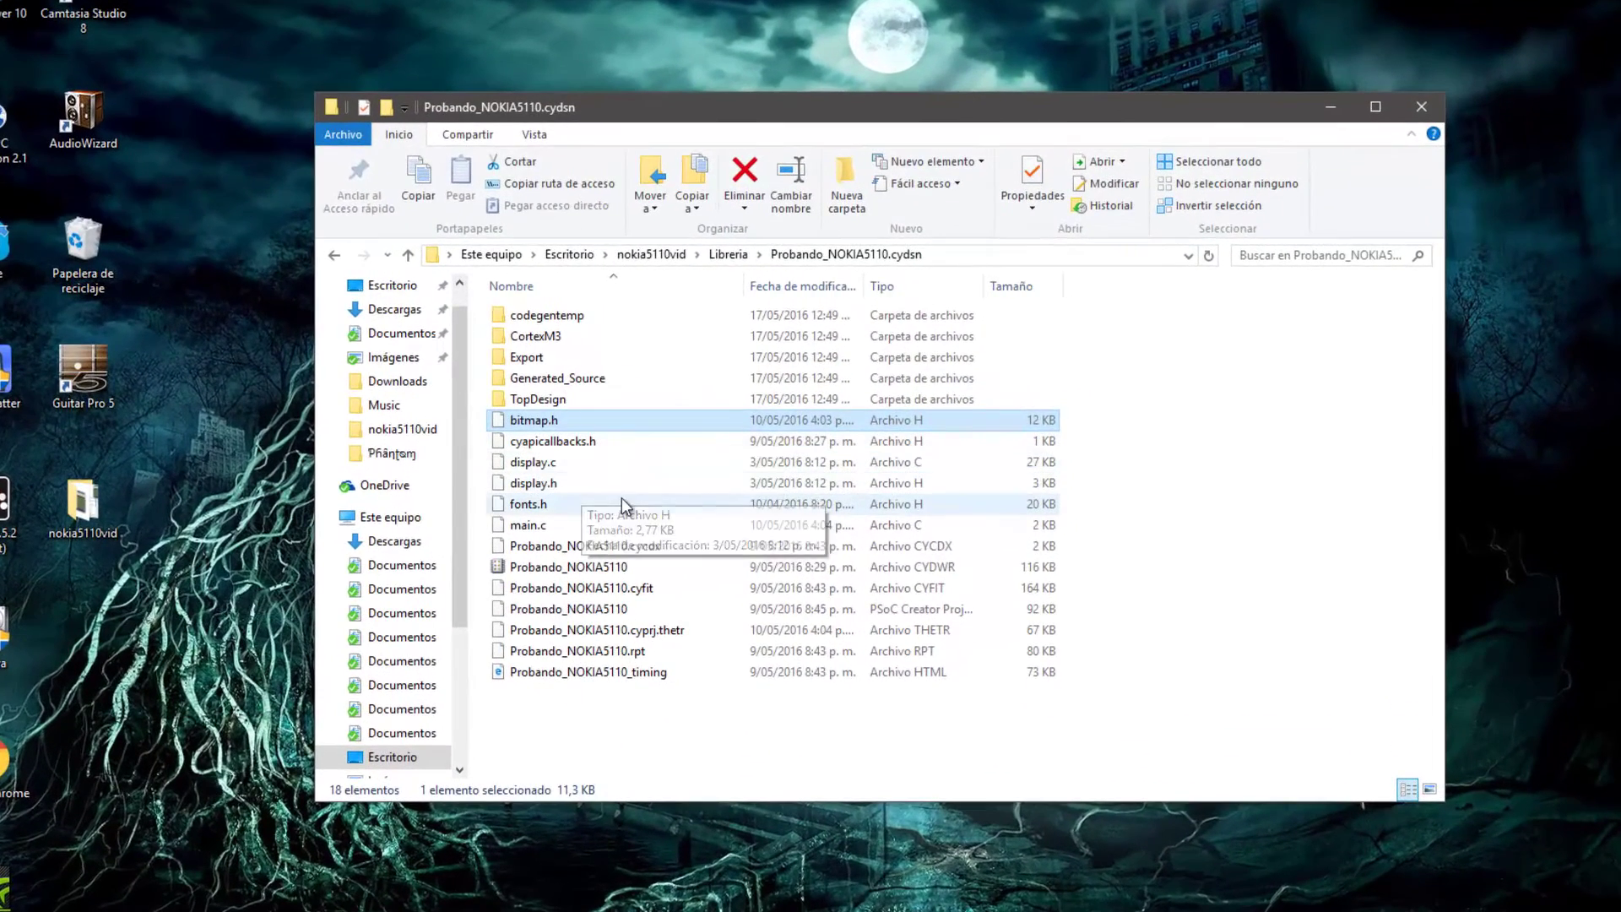
left_click(590, 461, "ctrl")
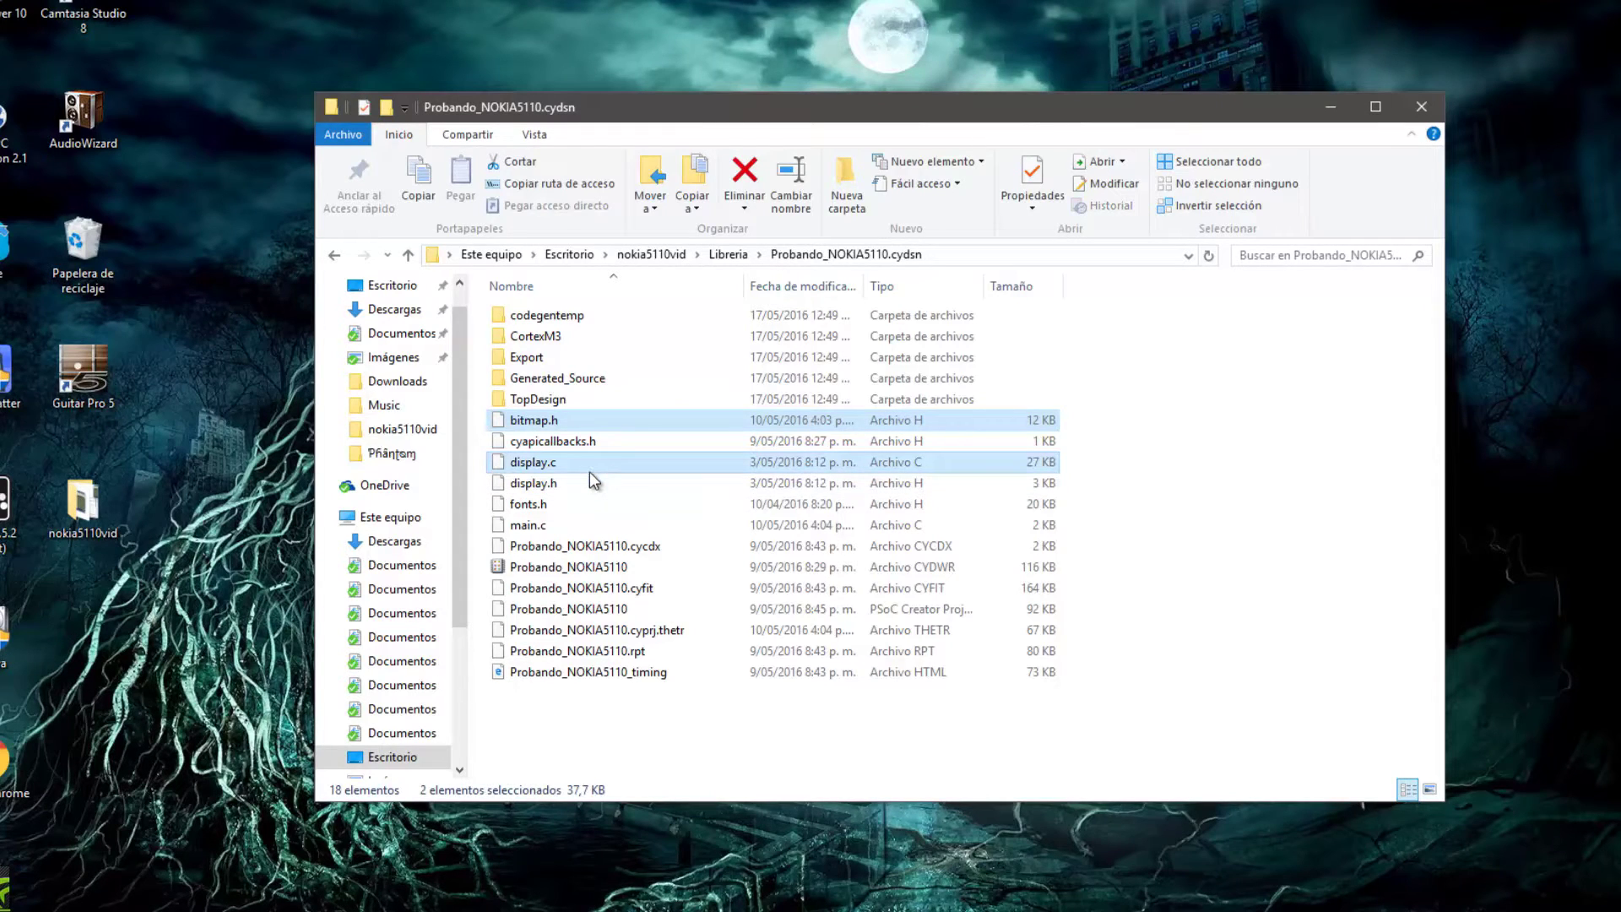
left_click(584, 483, "ctrl")
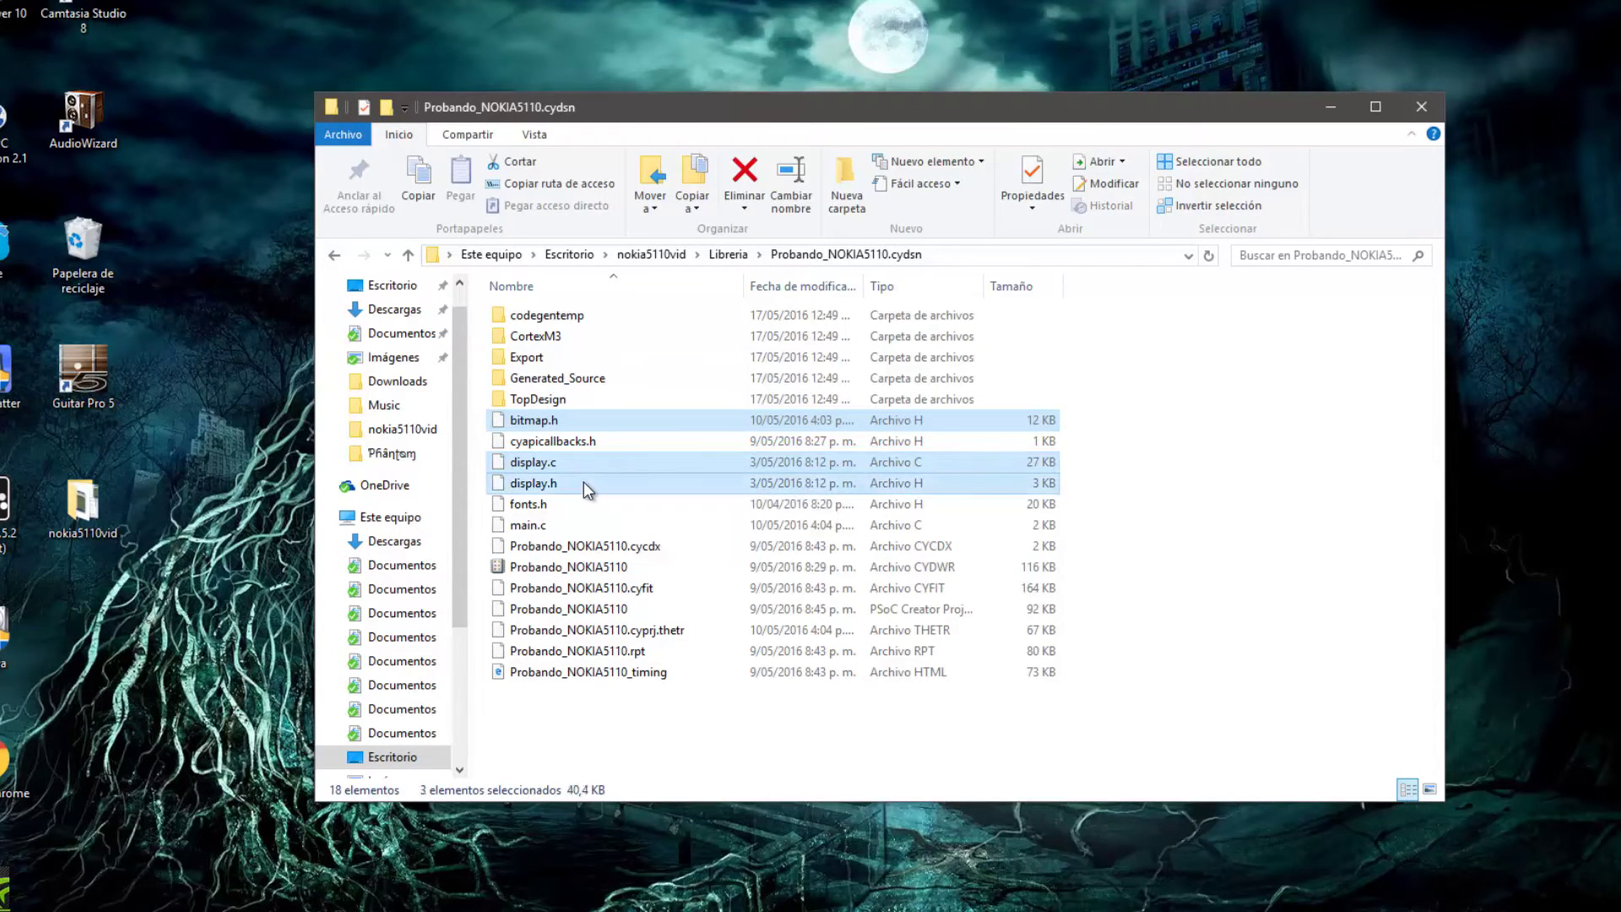
left_click(574, 507, "ctrl")
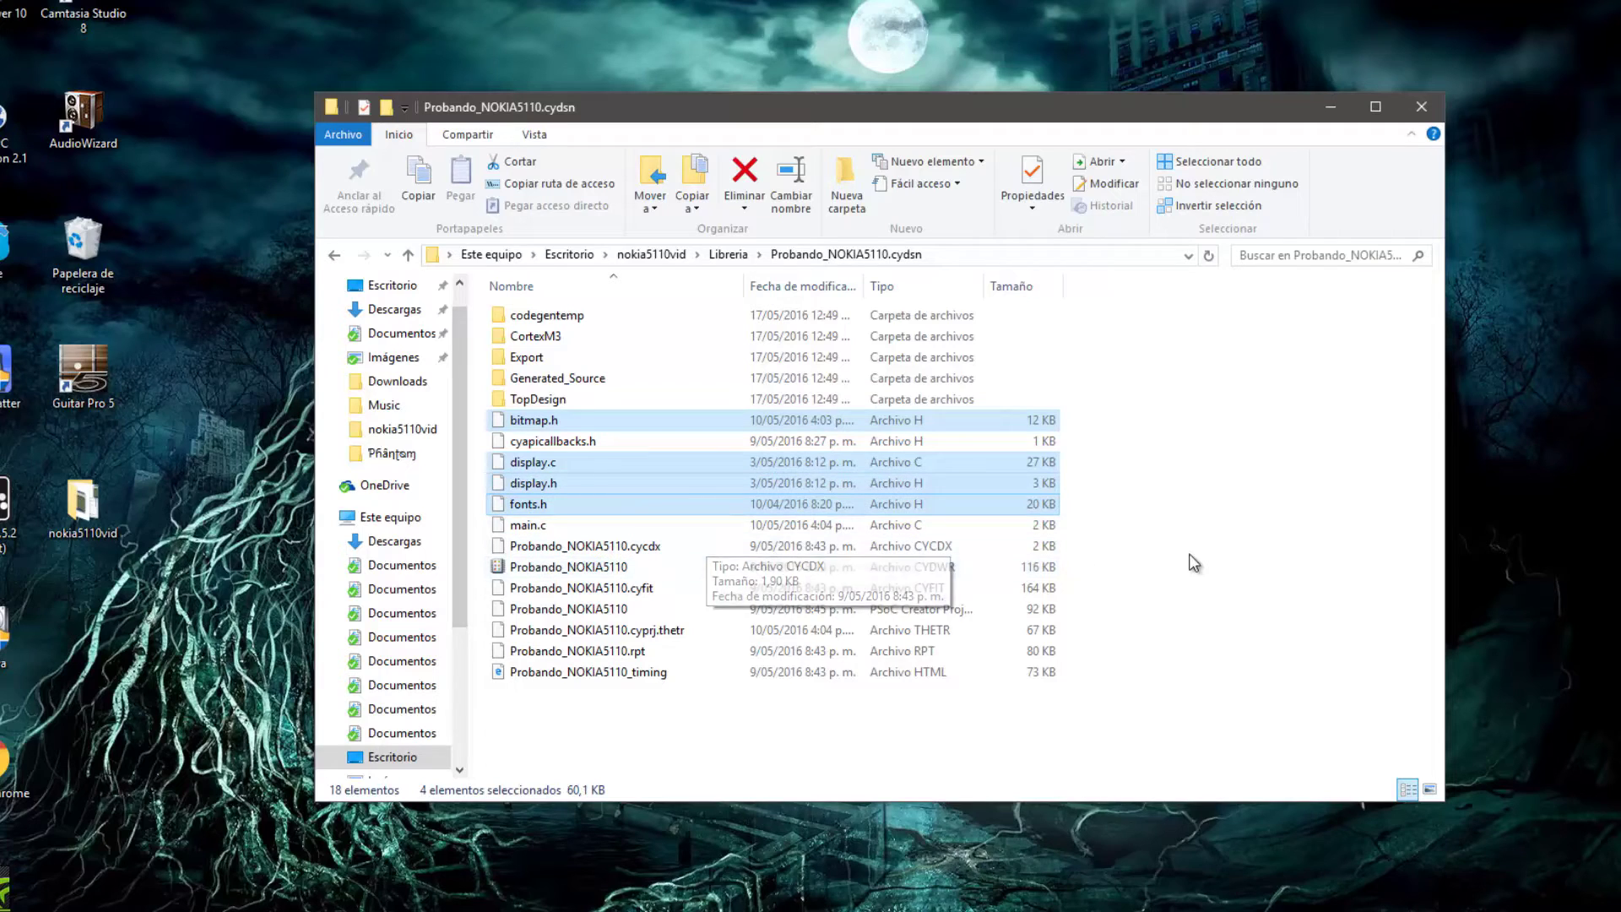
right_click(688, 496)
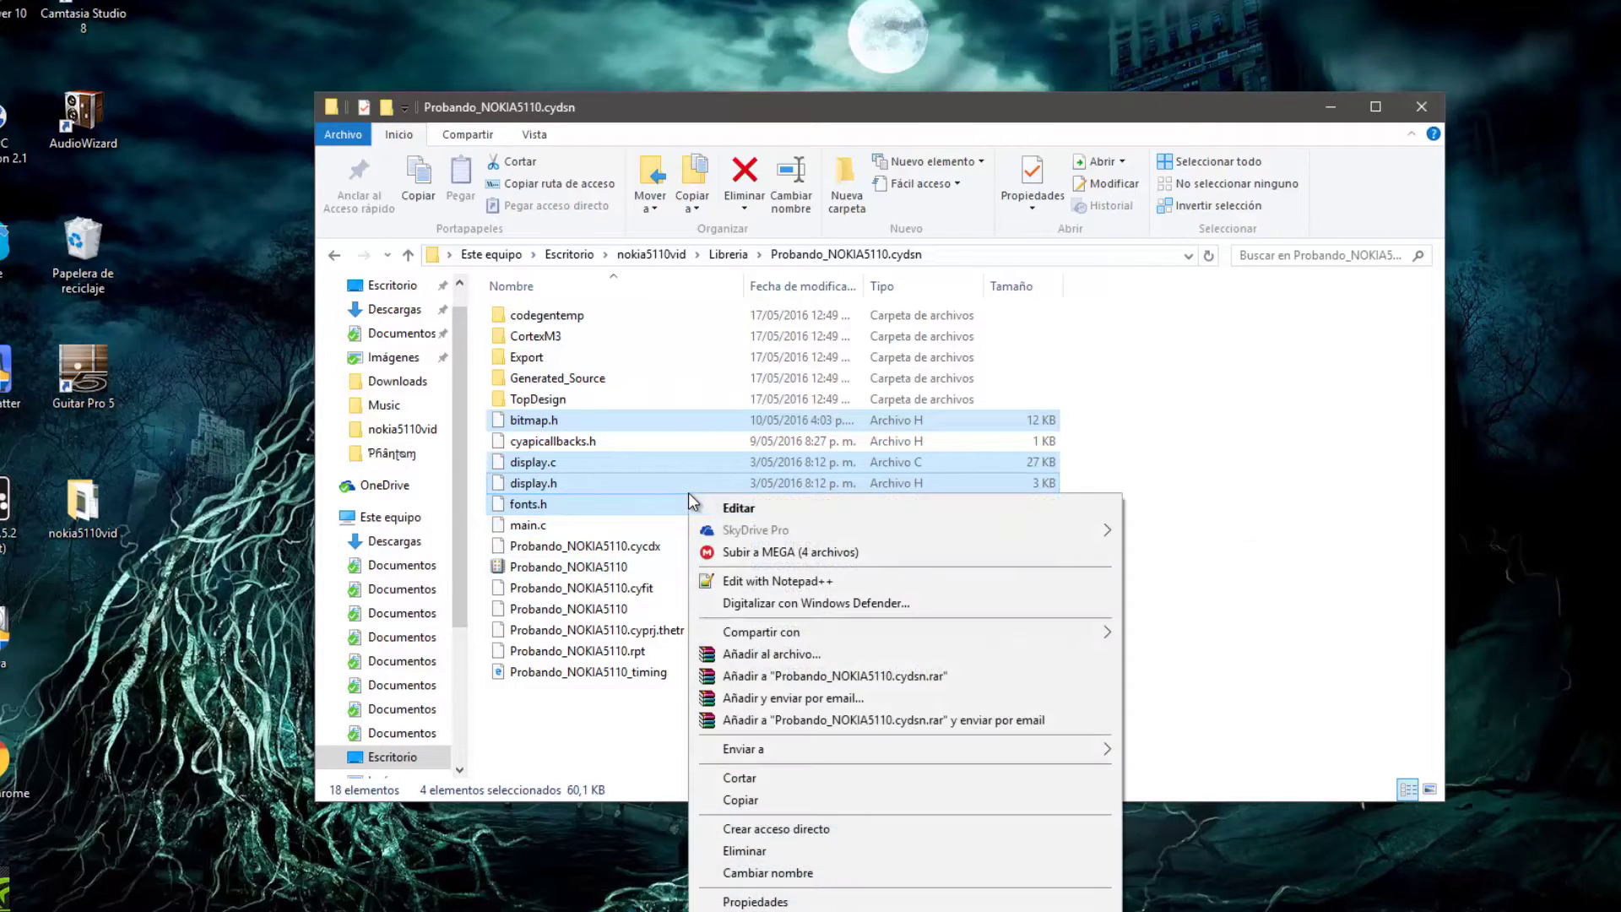
left_click(758, 792)
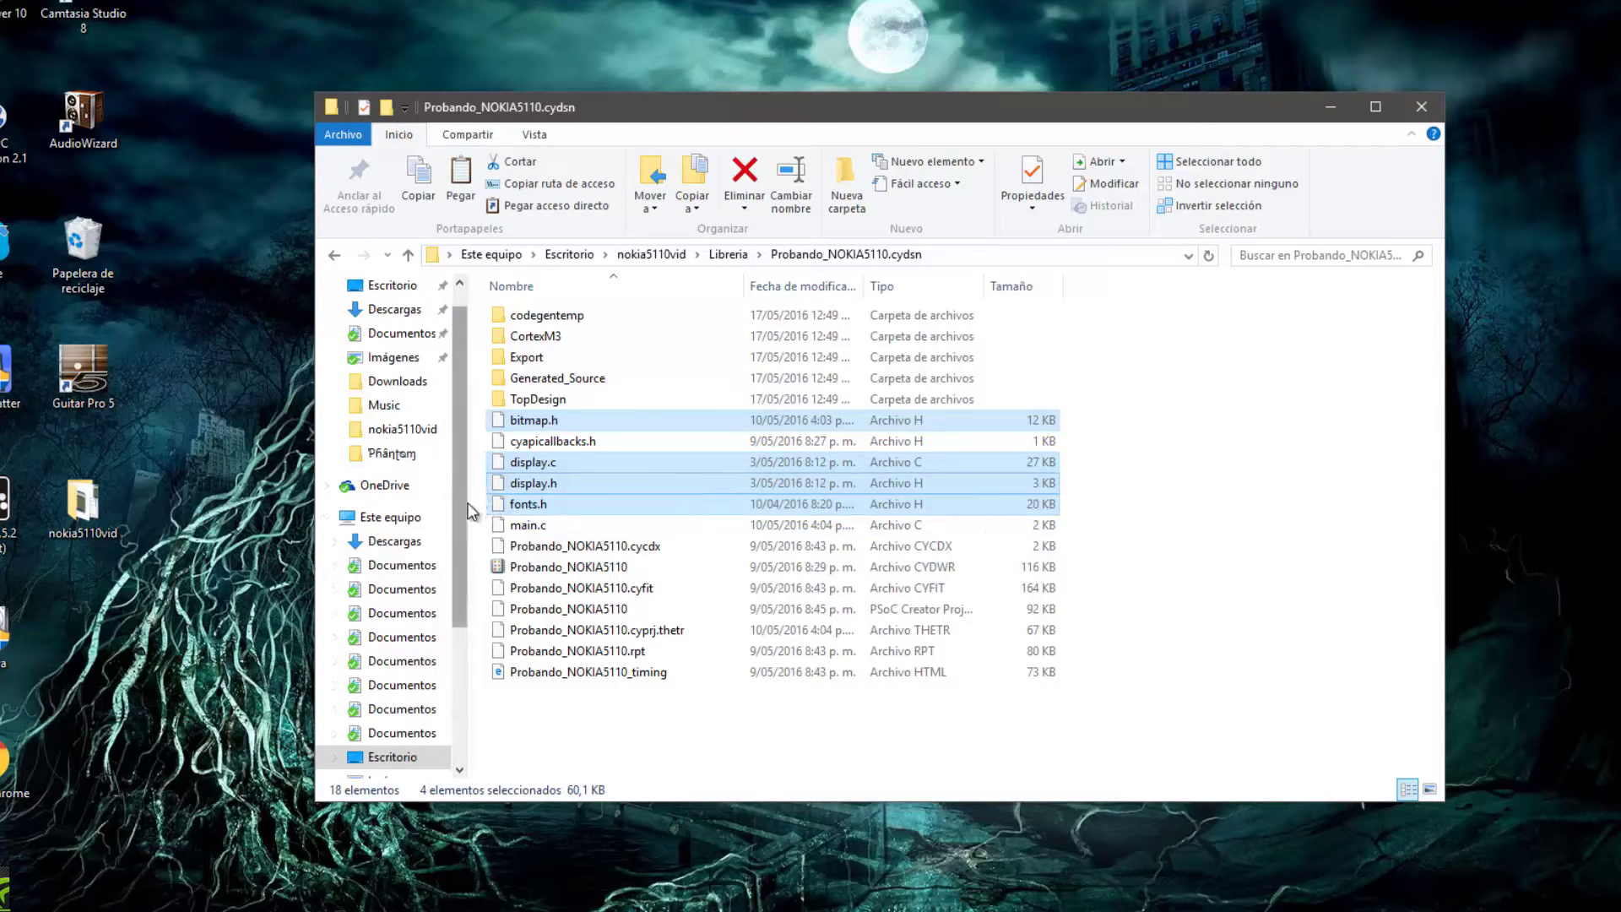
Paste the four copied library files into the NokiaLCD5110-PSoC5LP.cydsn folder of the NokiaLCD5110-PSoC5LP project, under PSoC Creator in Documents
left_click_drag(463, 522, 462, 627)
scroll(459, 620, "down", 1)
left_click(404, 341)
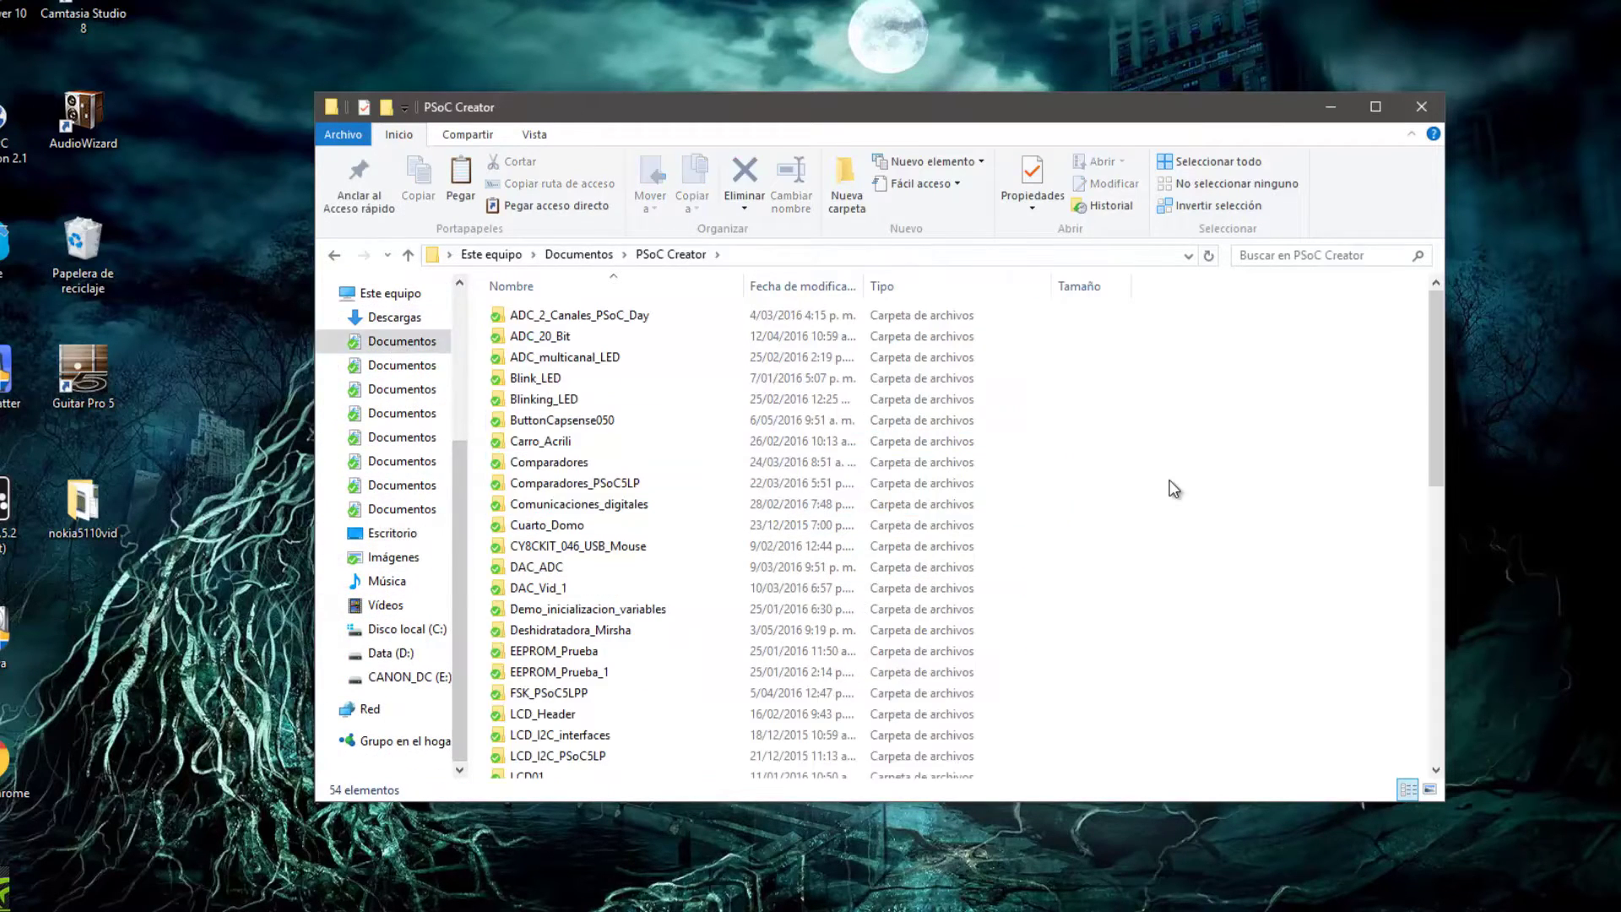
scroll(1170, 483, "down", 6)
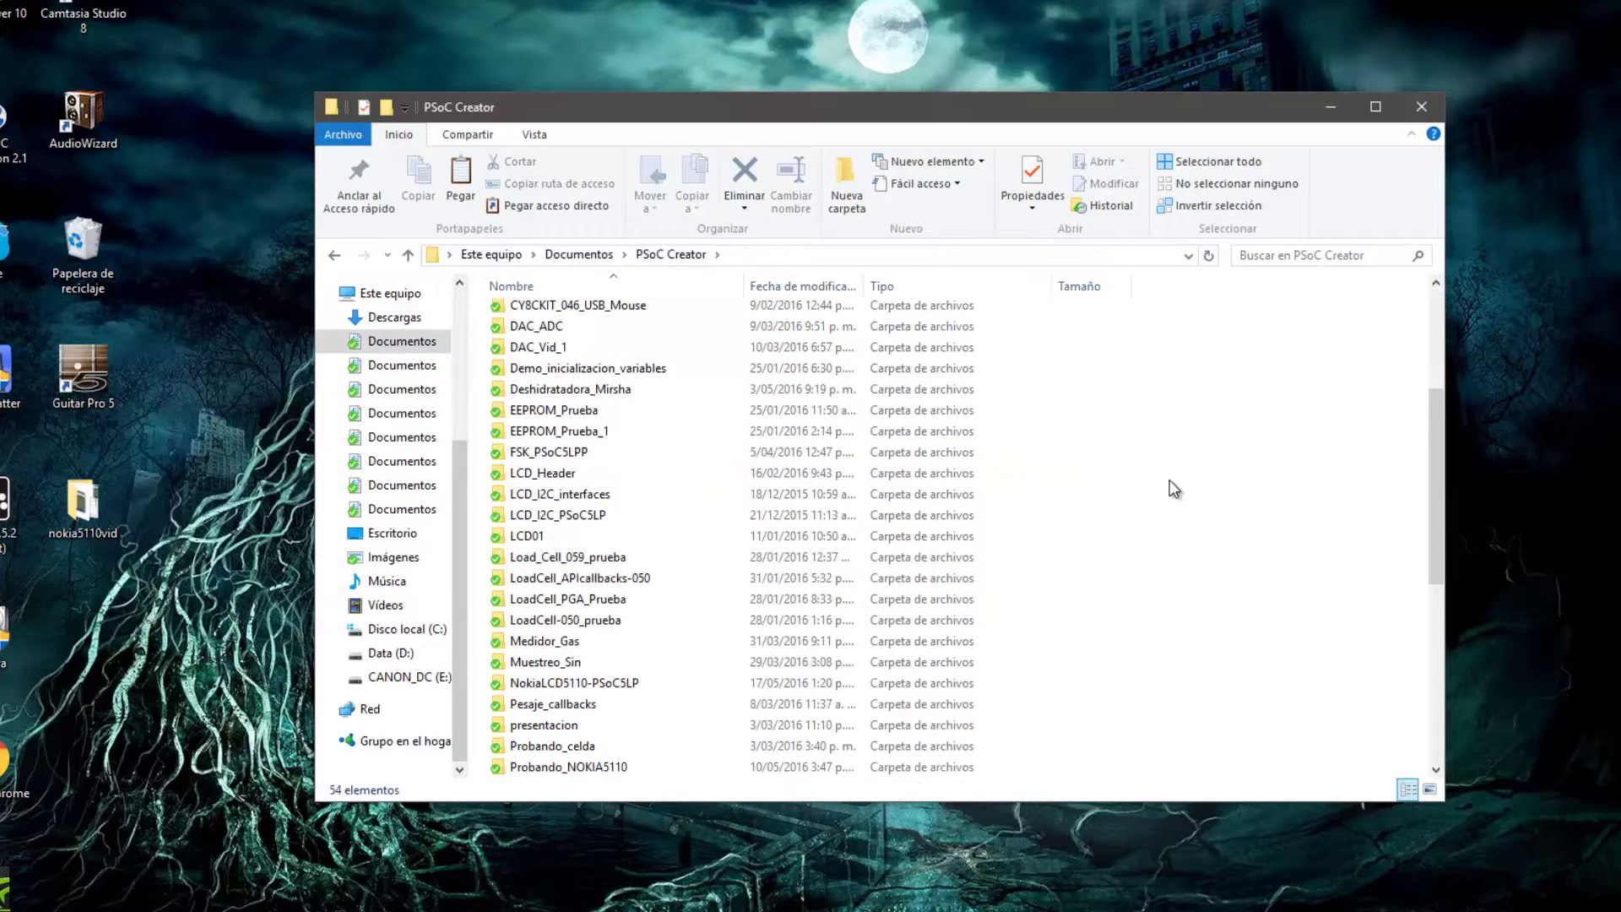
scroll(1174, 489, "down", 2)
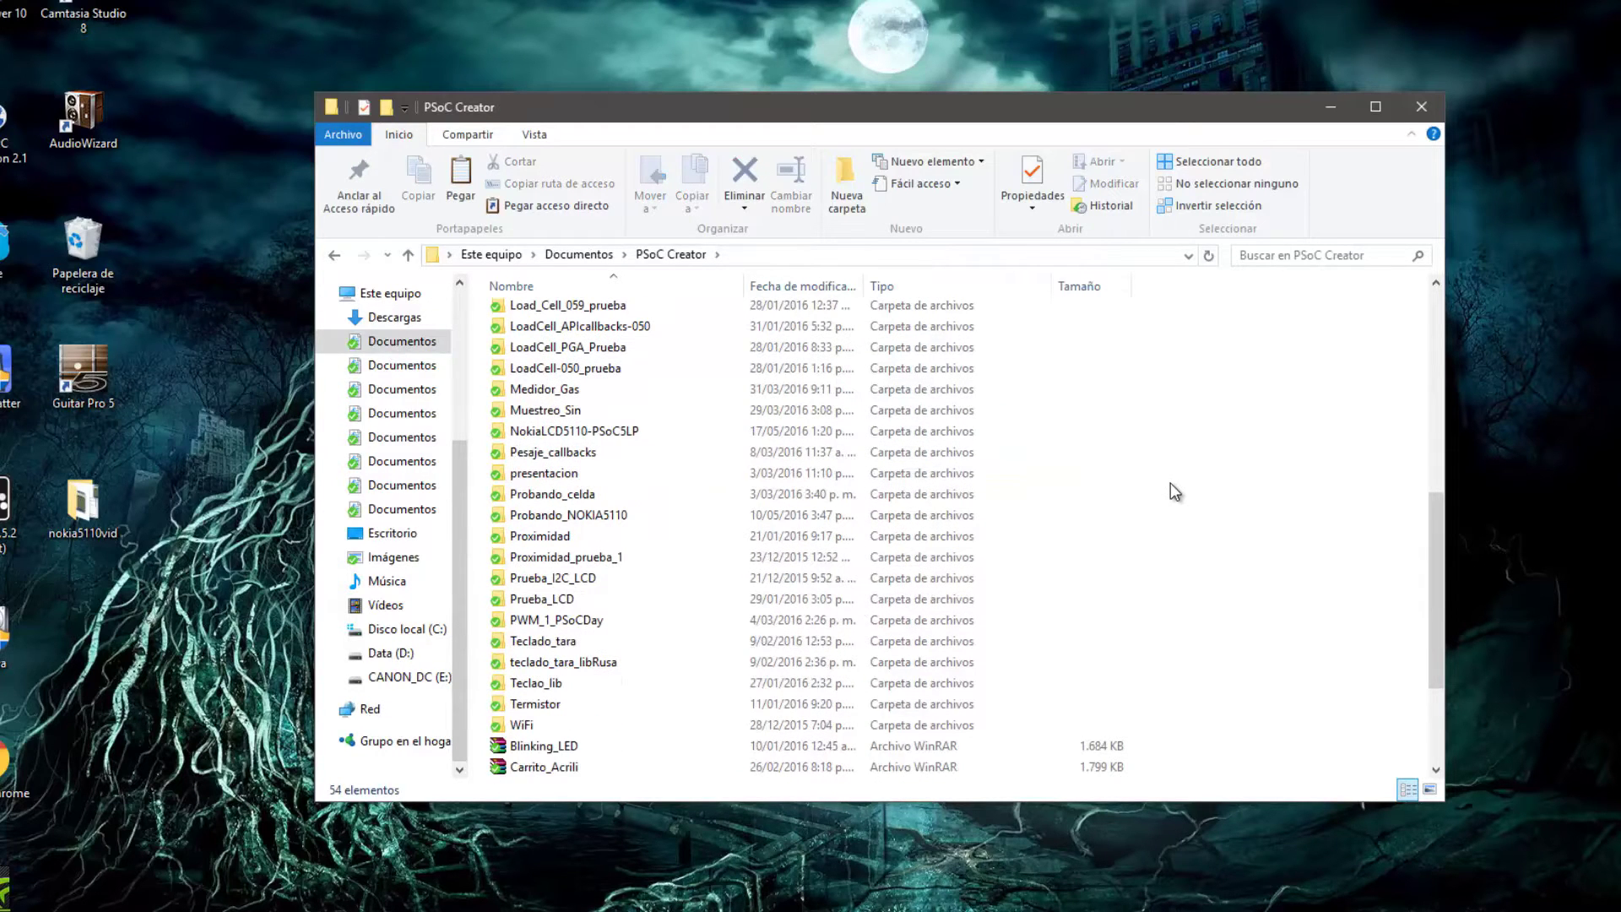
double_click(584, 430)
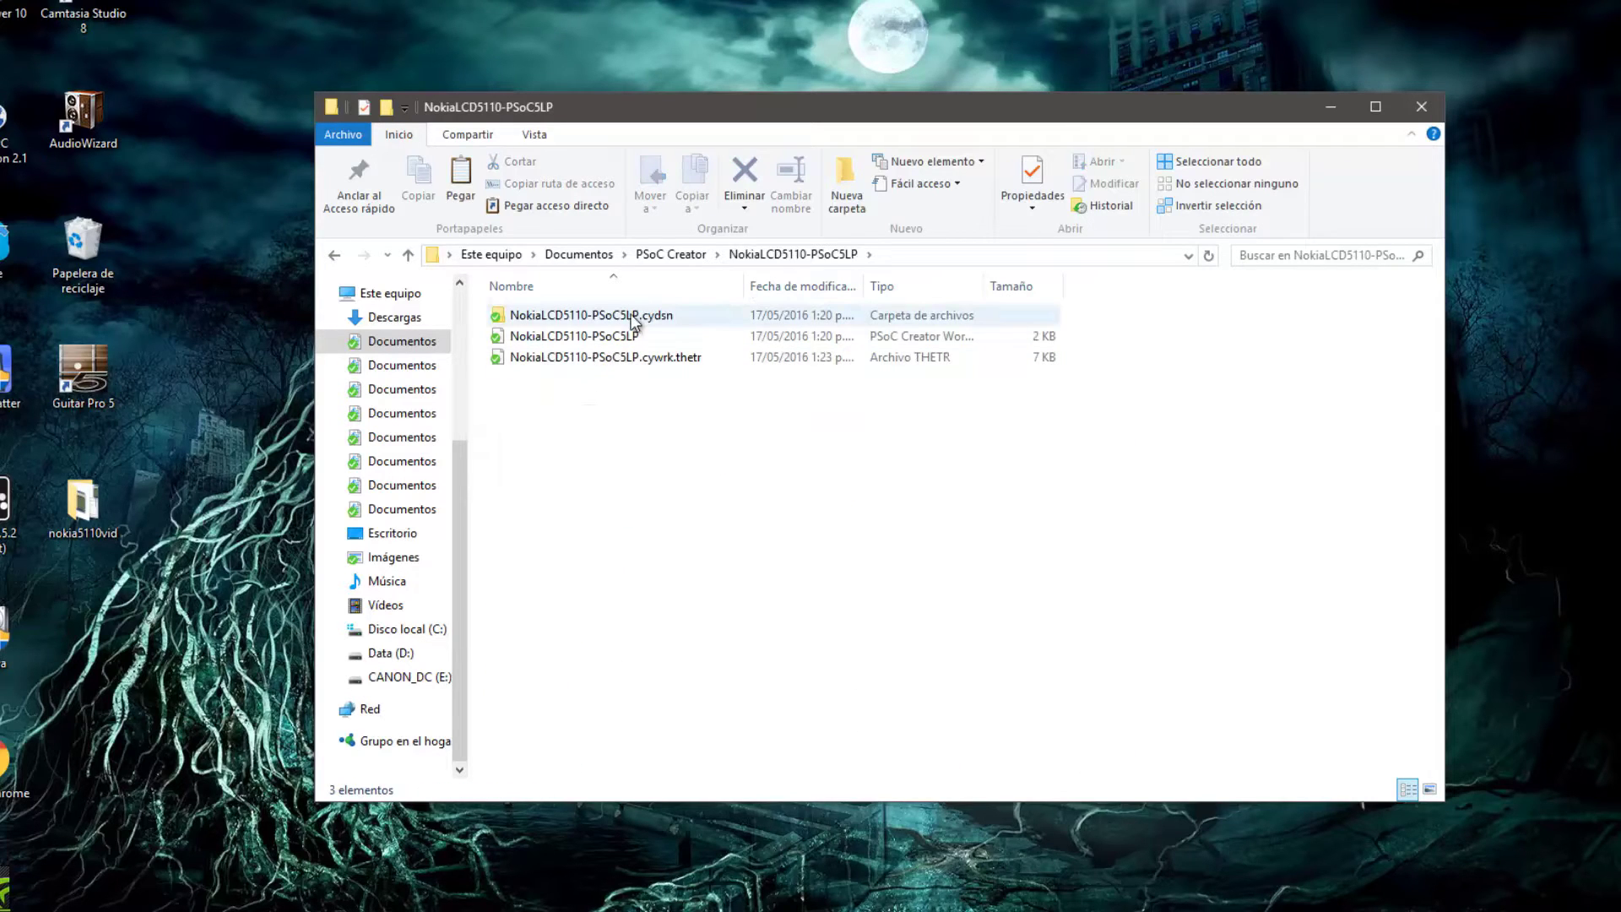
double_click(688, 321)
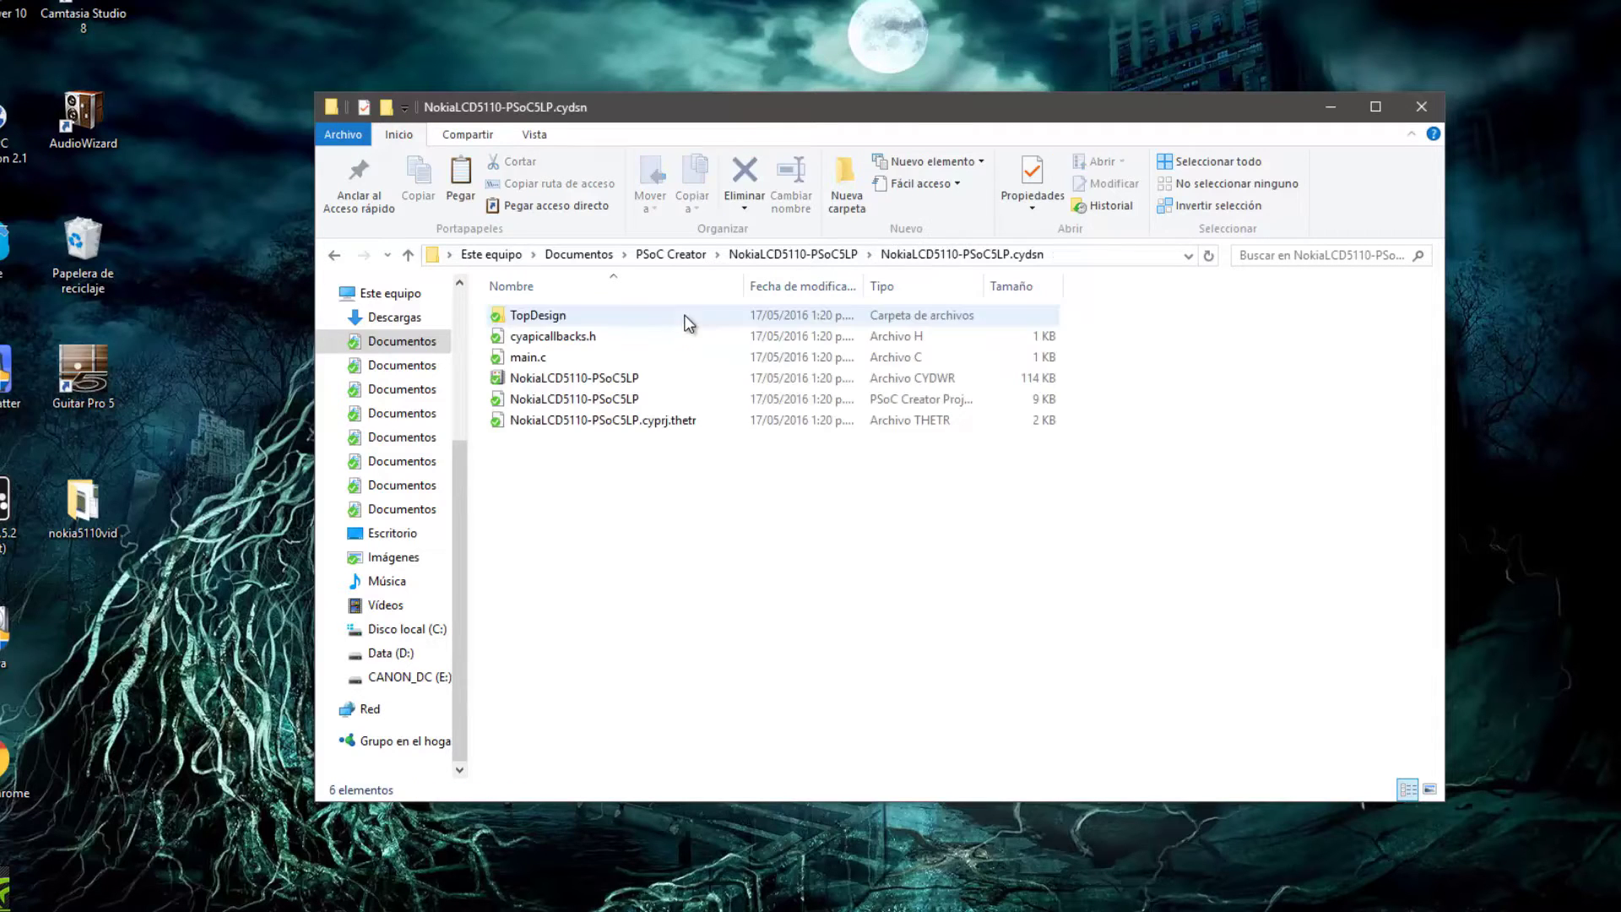
right_click(635, 549)
left_click(725, 683)
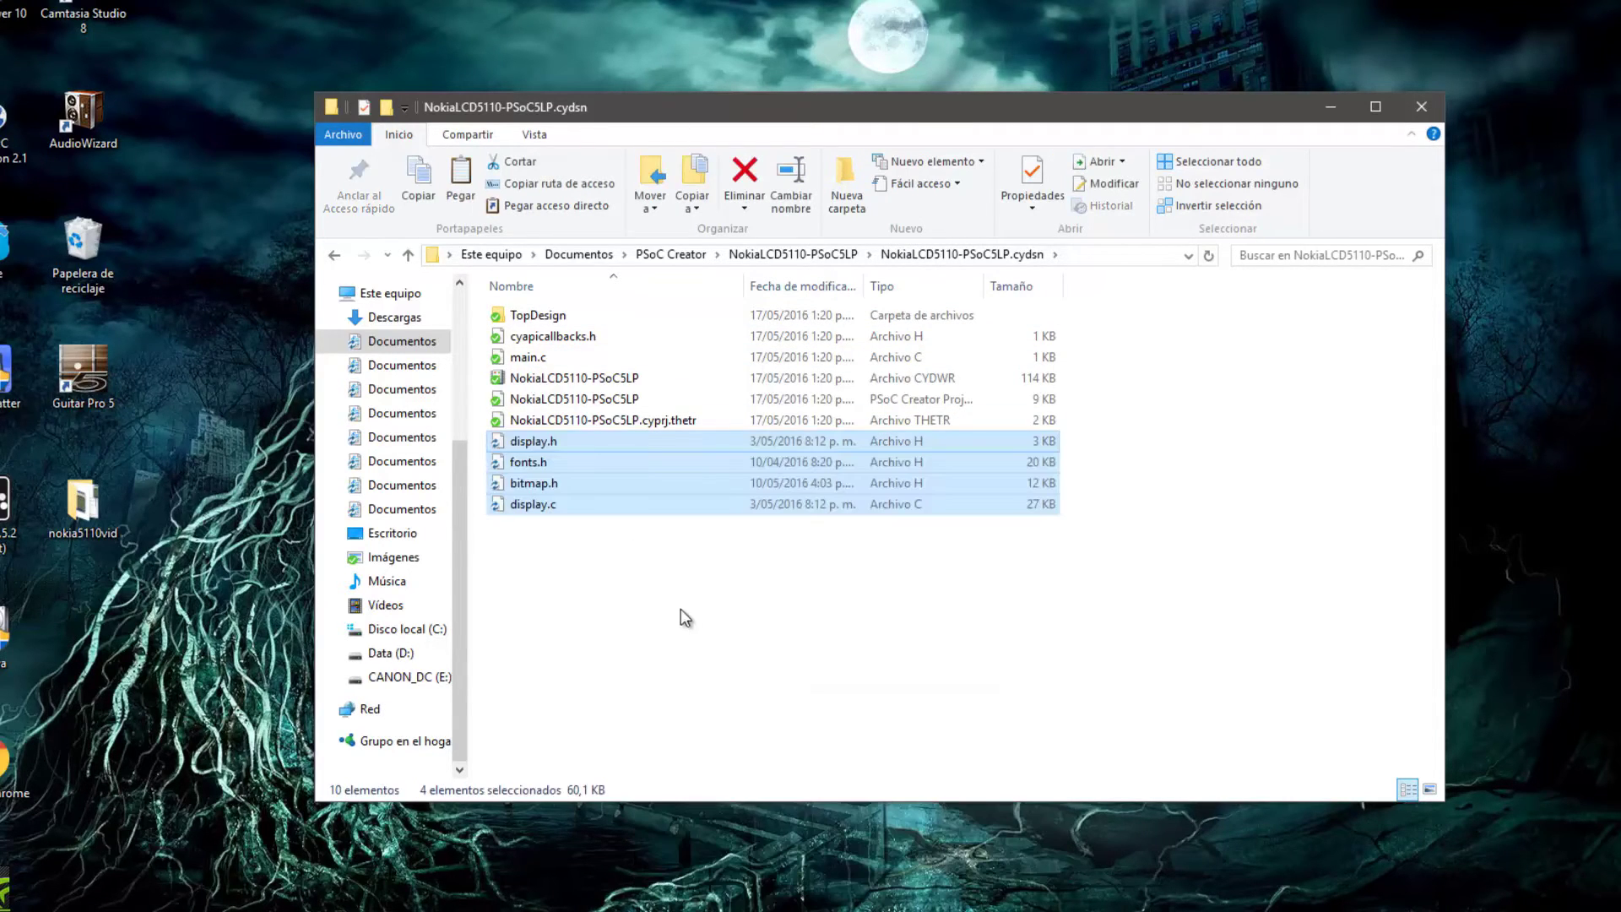
left_click(655, 660)
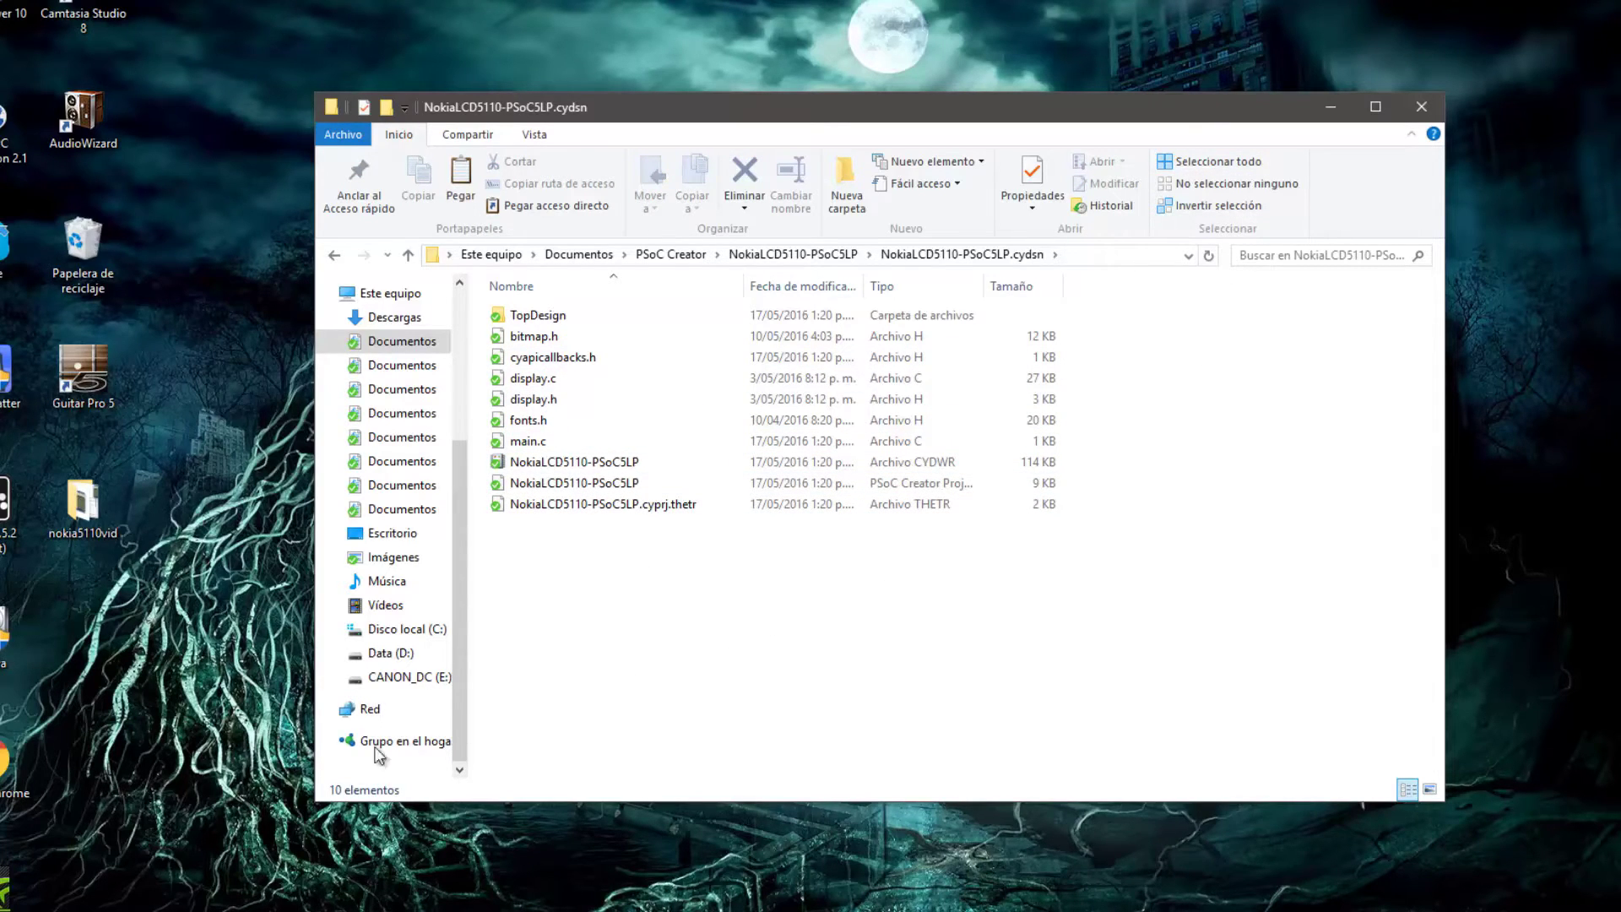
Switch to the NokiaLCD5110-PSoC5LP workspace in PSoC Creator and start adding existing files to the Nokia5110 project folder
left_click(143, 911)
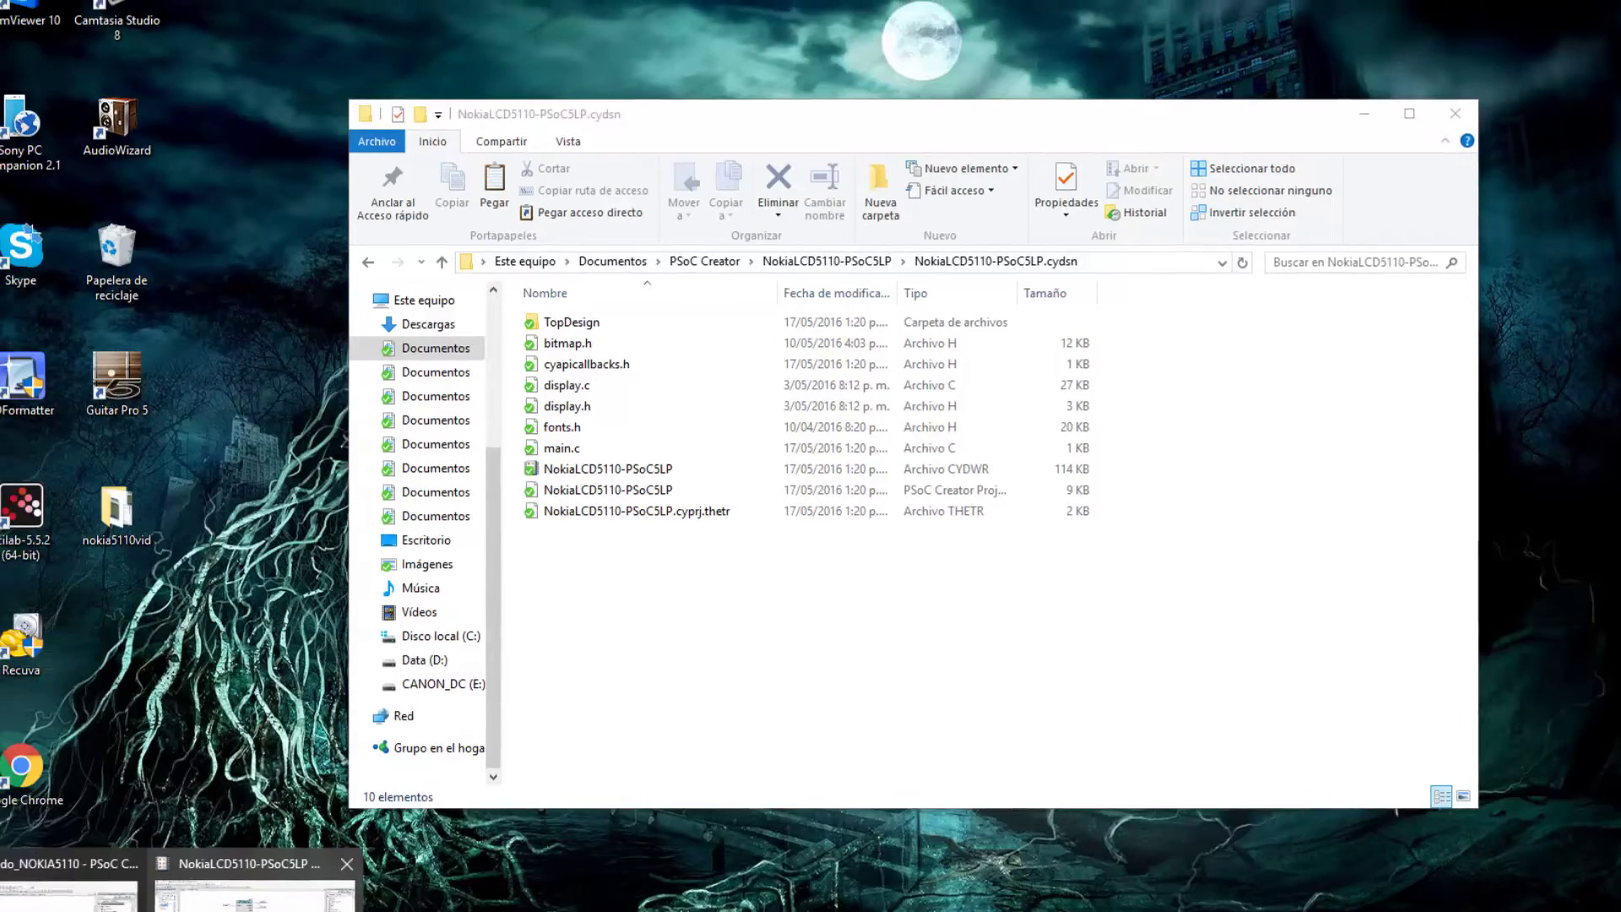
left_click(253, 893)
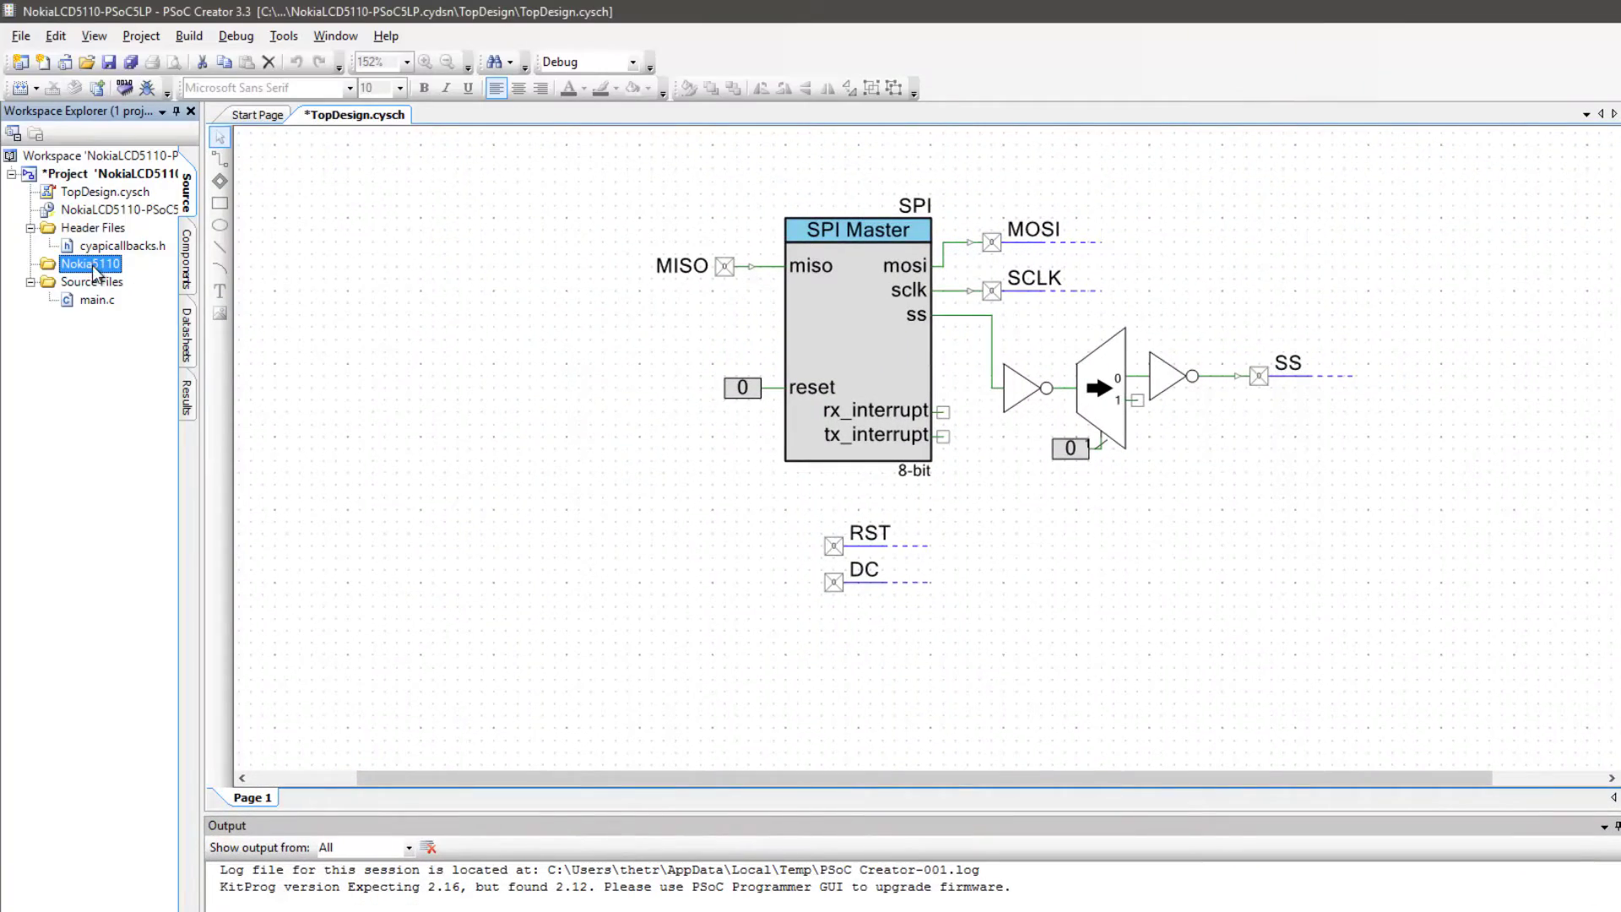
right_click(95, 272)
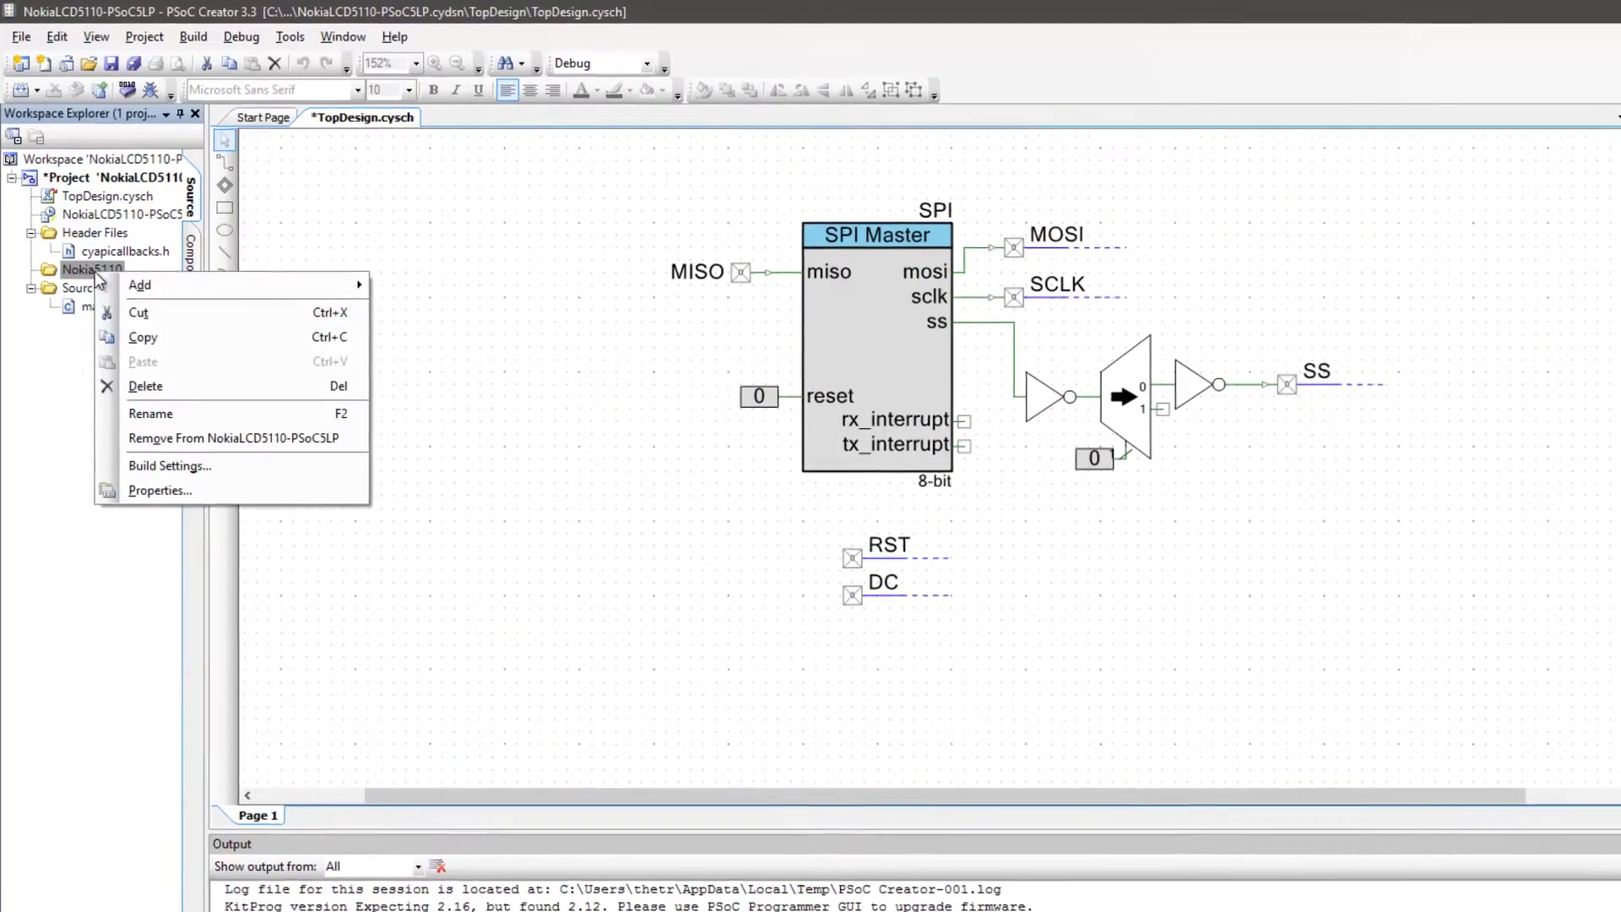
key("Escape")
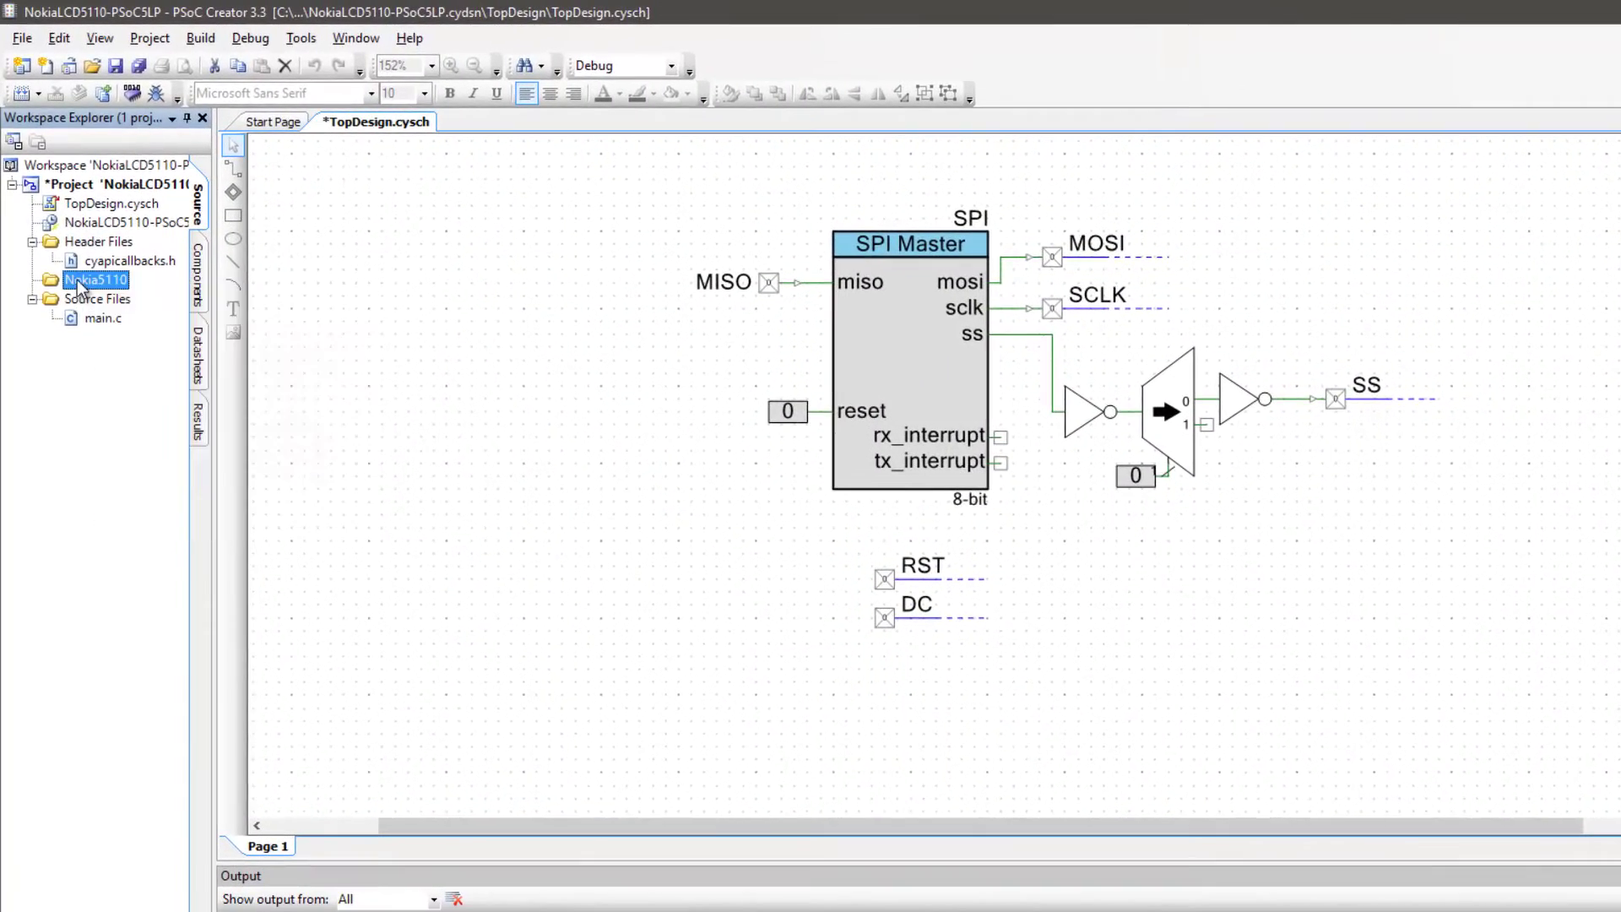
right_click(104, 285)
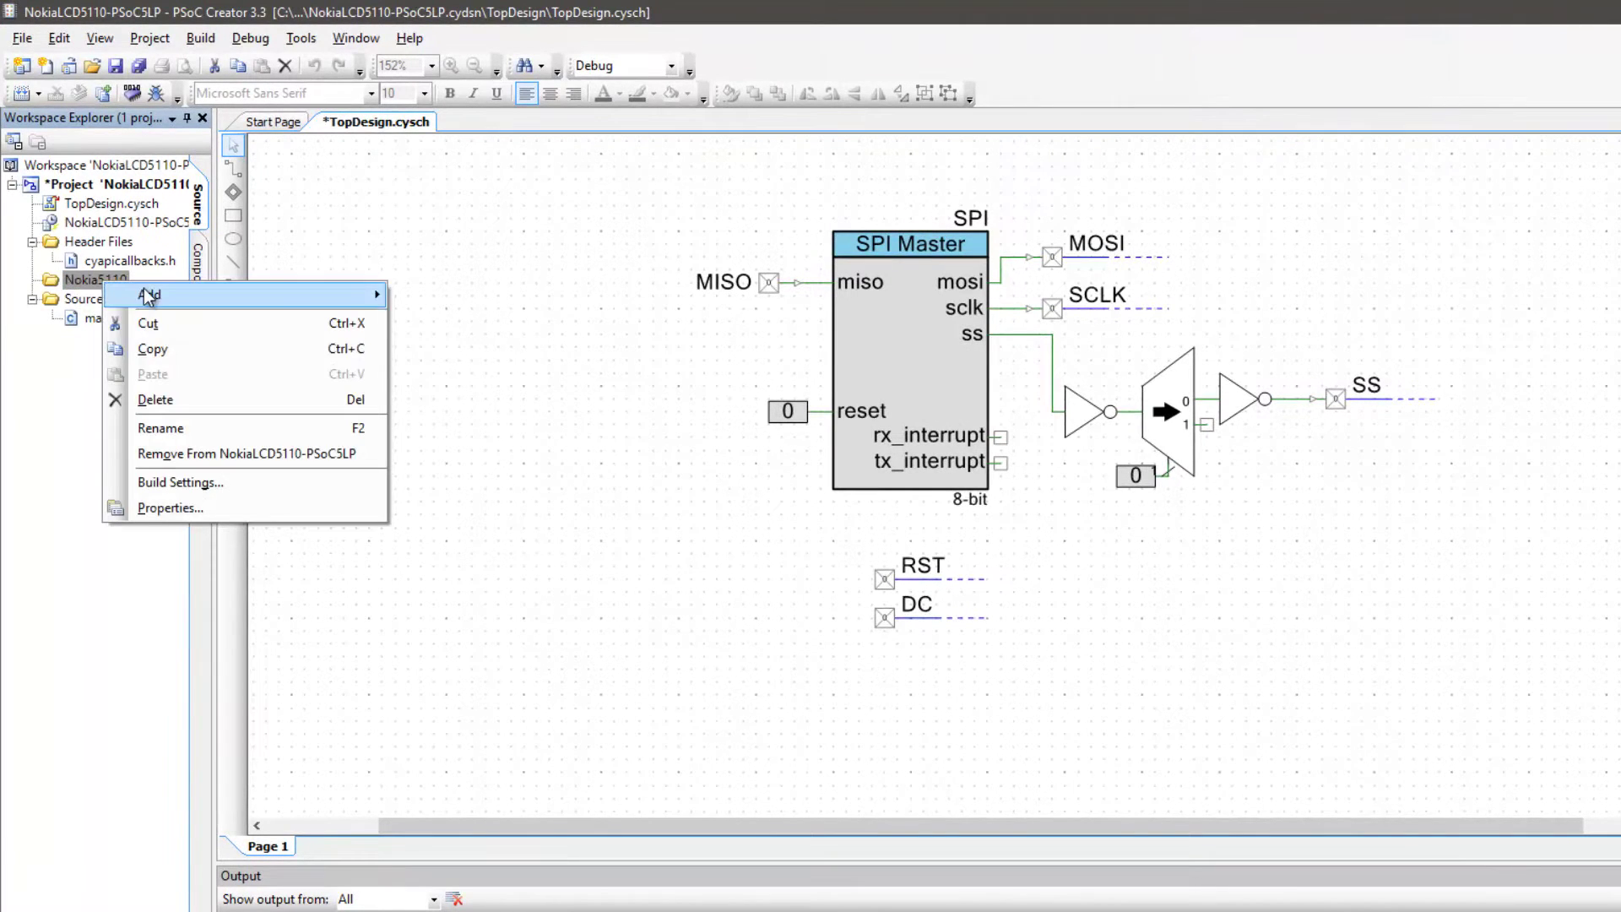
mouse_move(212, 293)
left_click(488, 330)
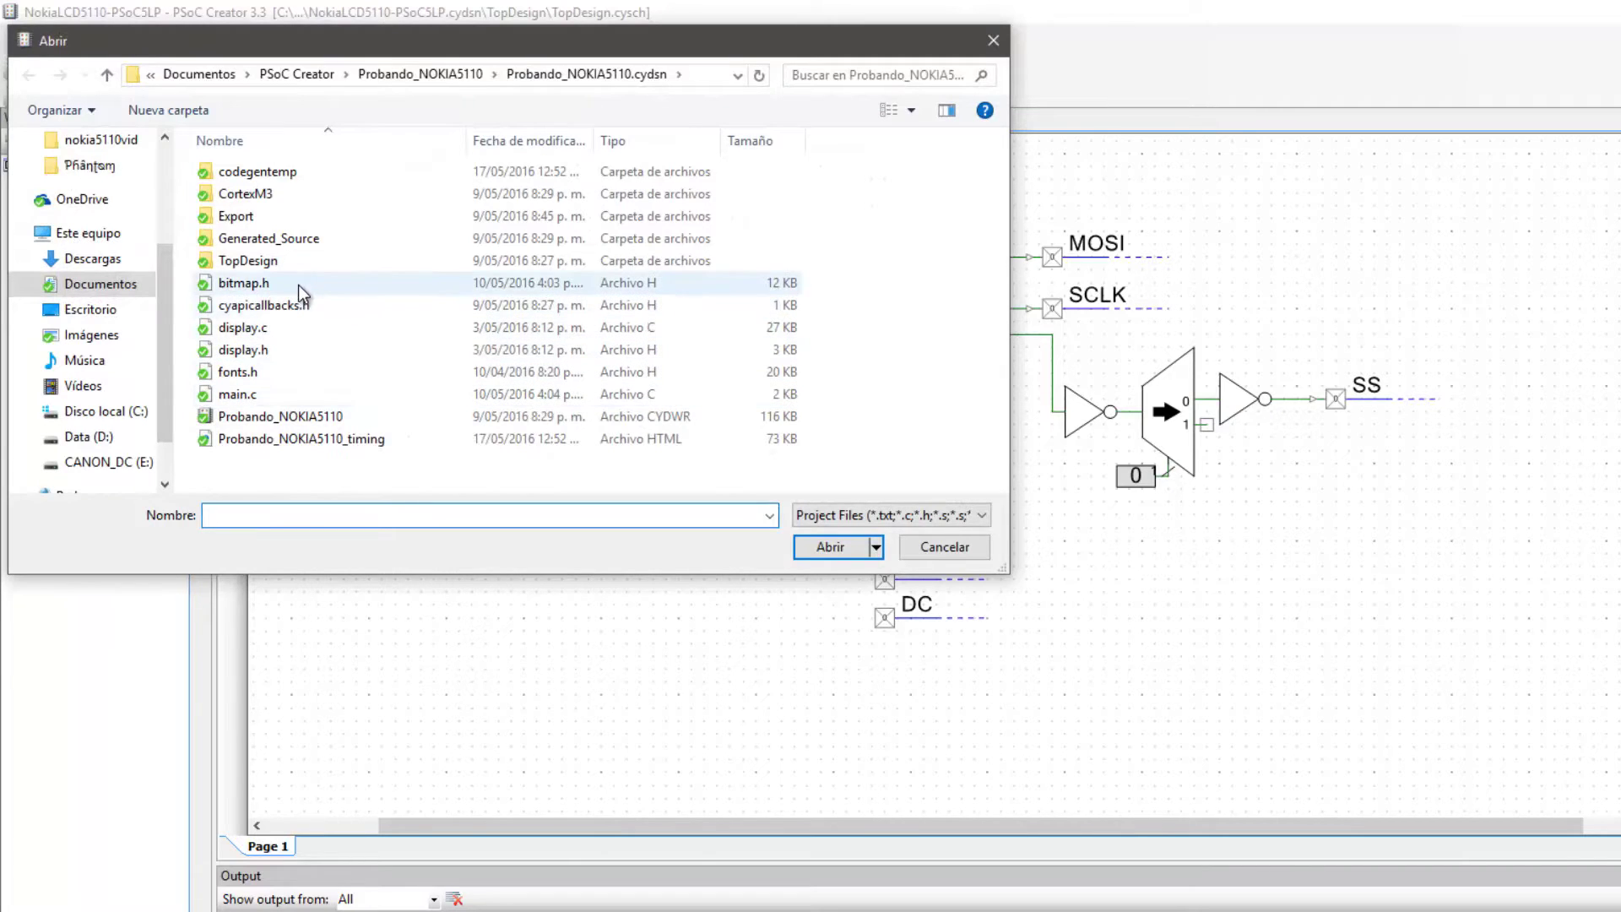
Browse from the Probando_NOKIA5110 files to the NokiaLCD5110-PSoC5LP.cydsn folder, under PSoC Creator in Documents
left_click(293, 282)
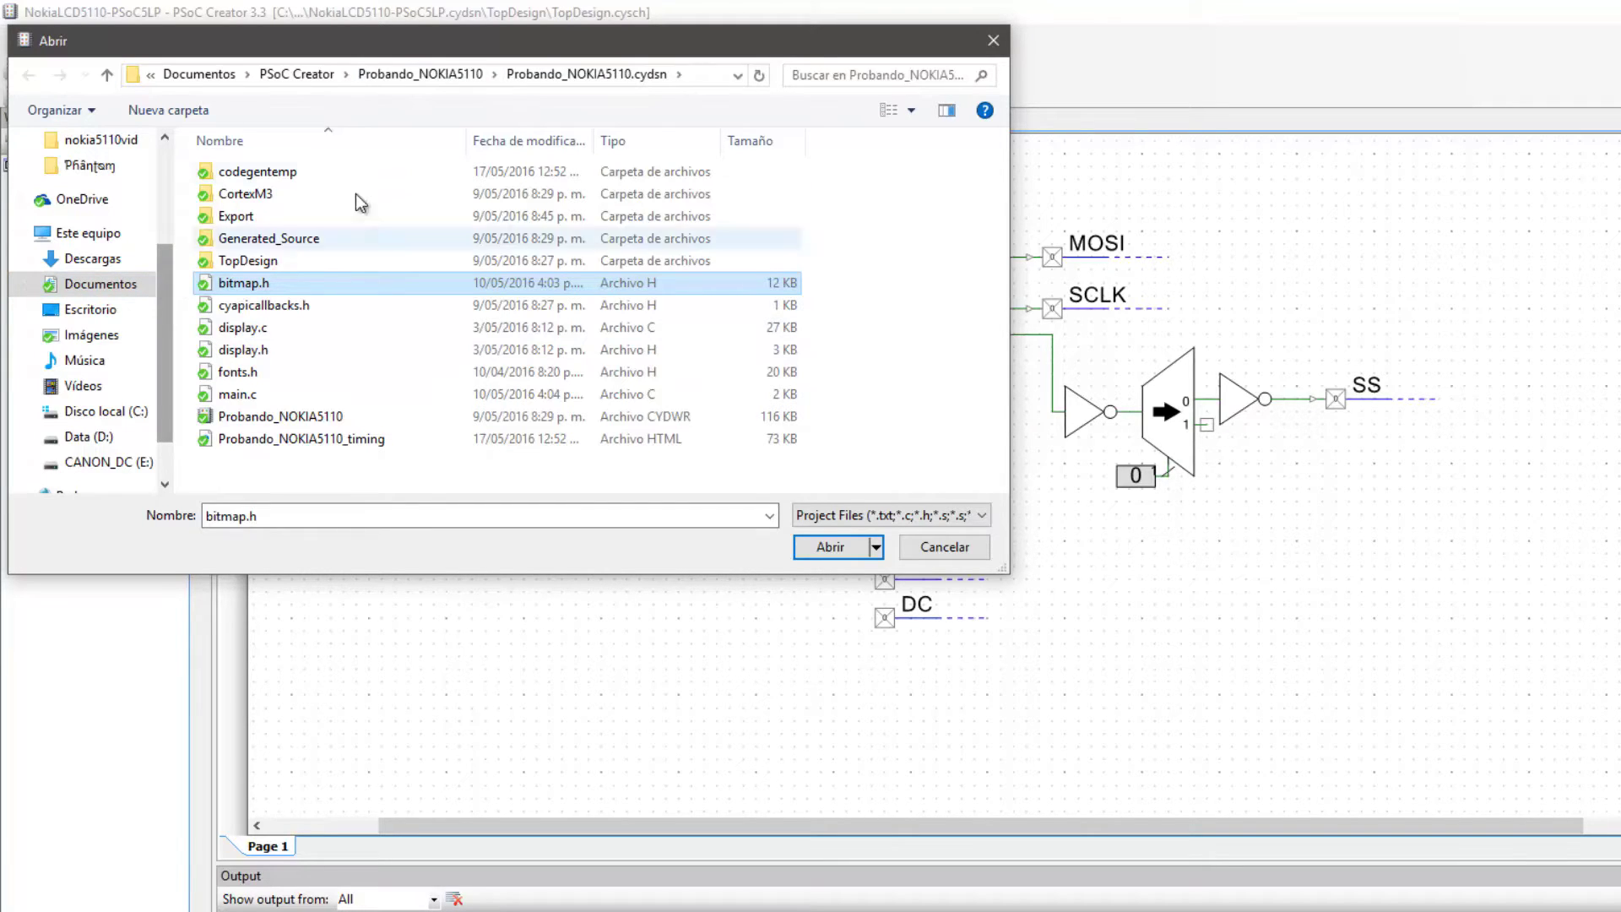
left_click(145, 287)
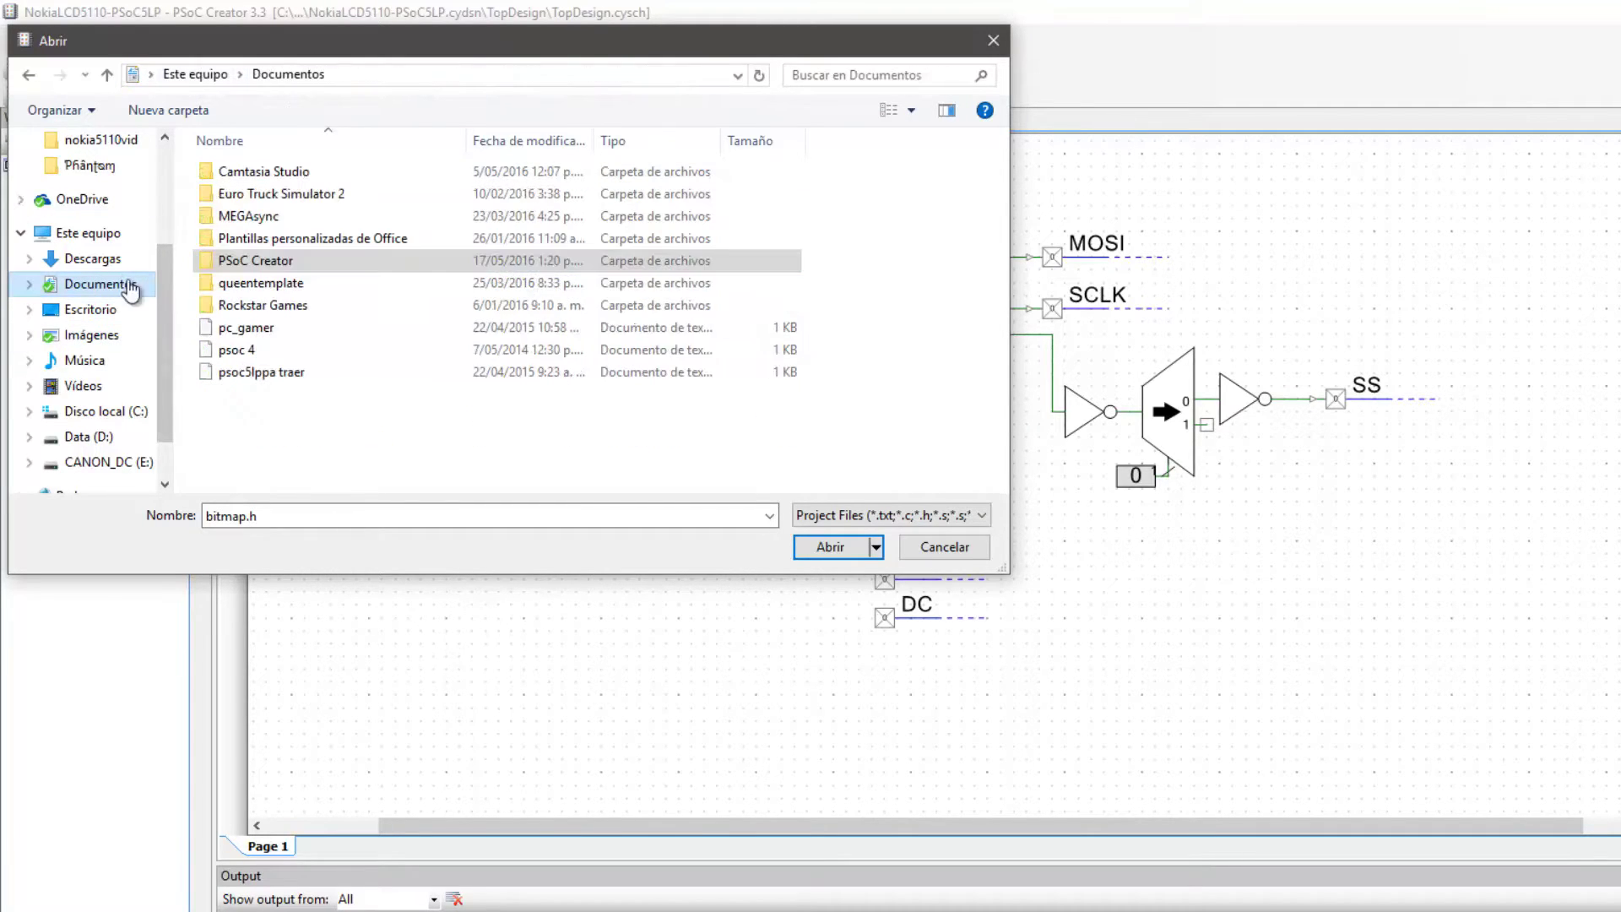
double_click(313, 251)
scroll(520, 373, "down", 9)
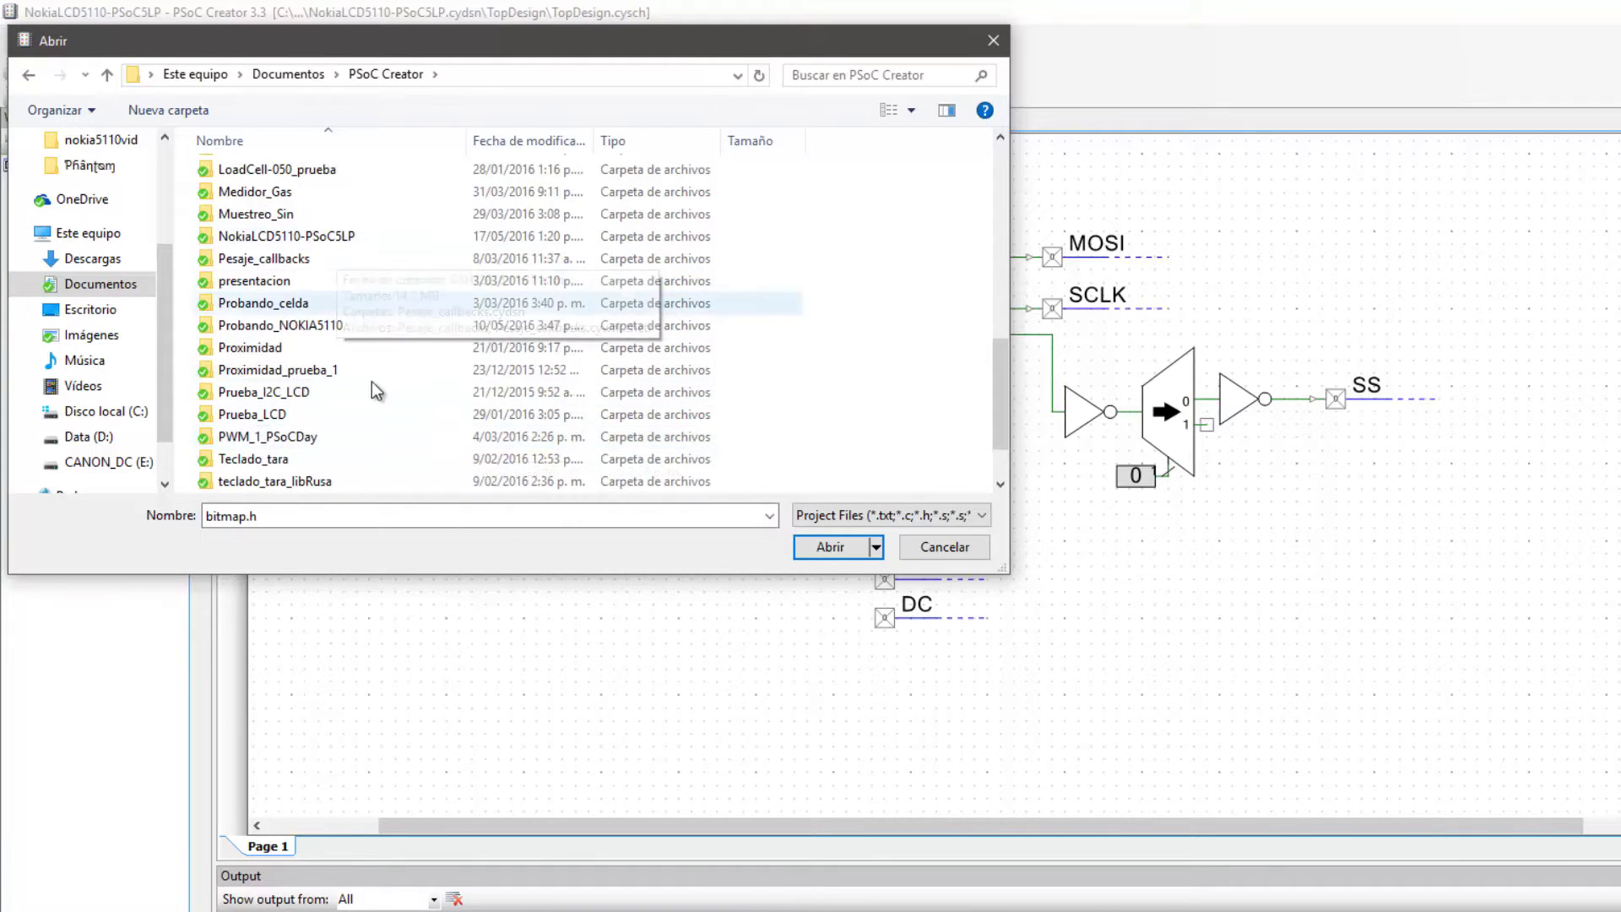
left_click(311, 240)
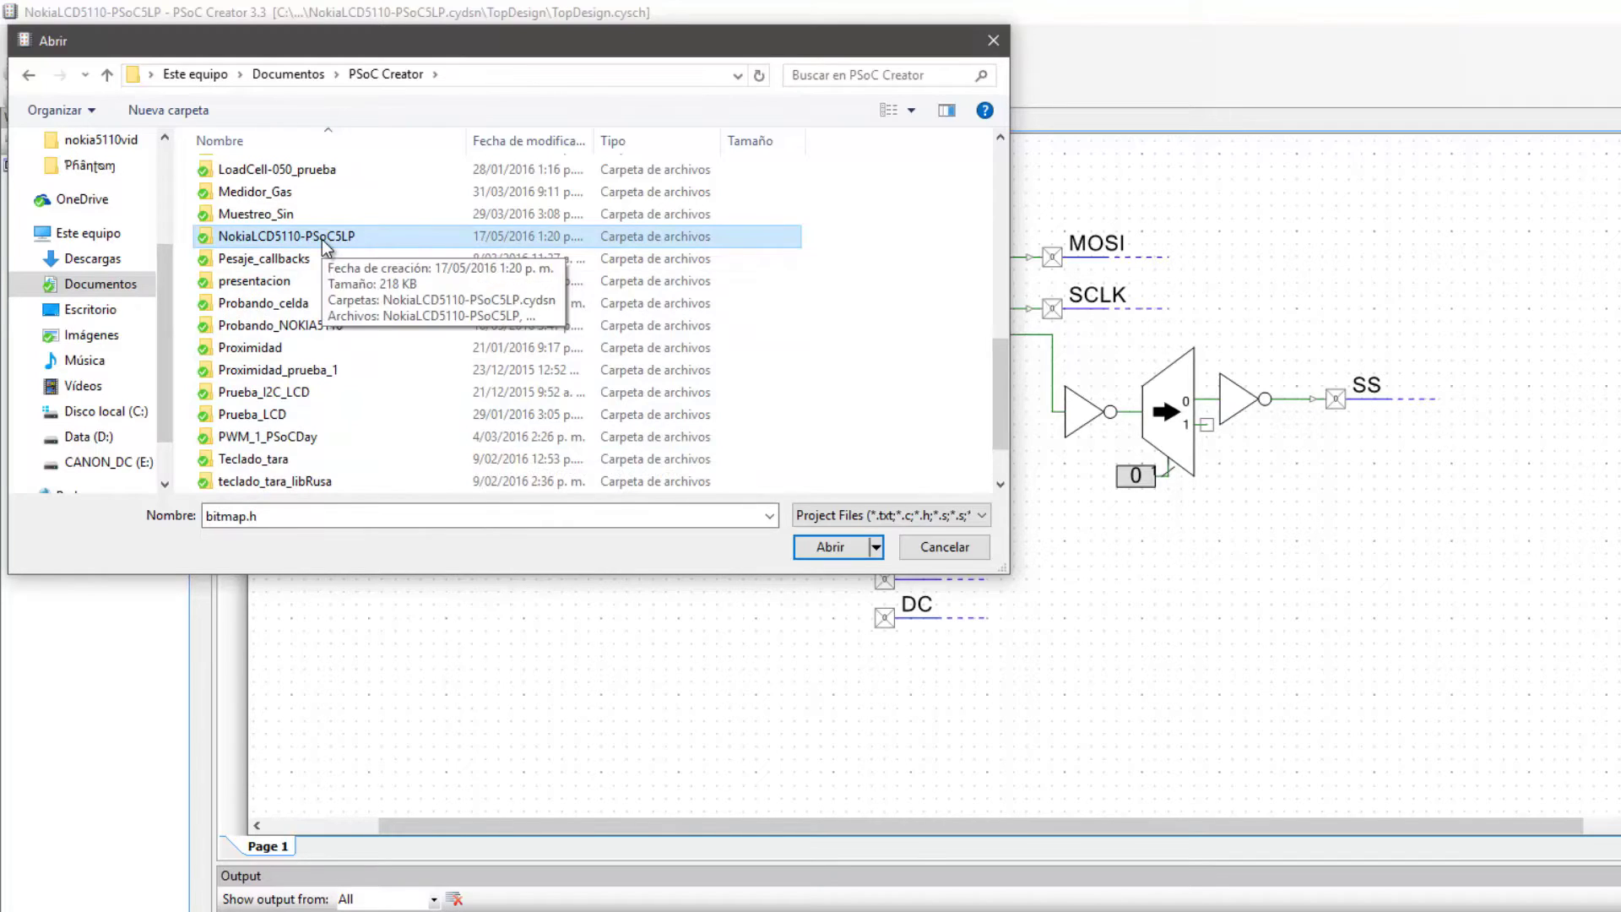
double_click(322, 240)
double_click(351, 174)
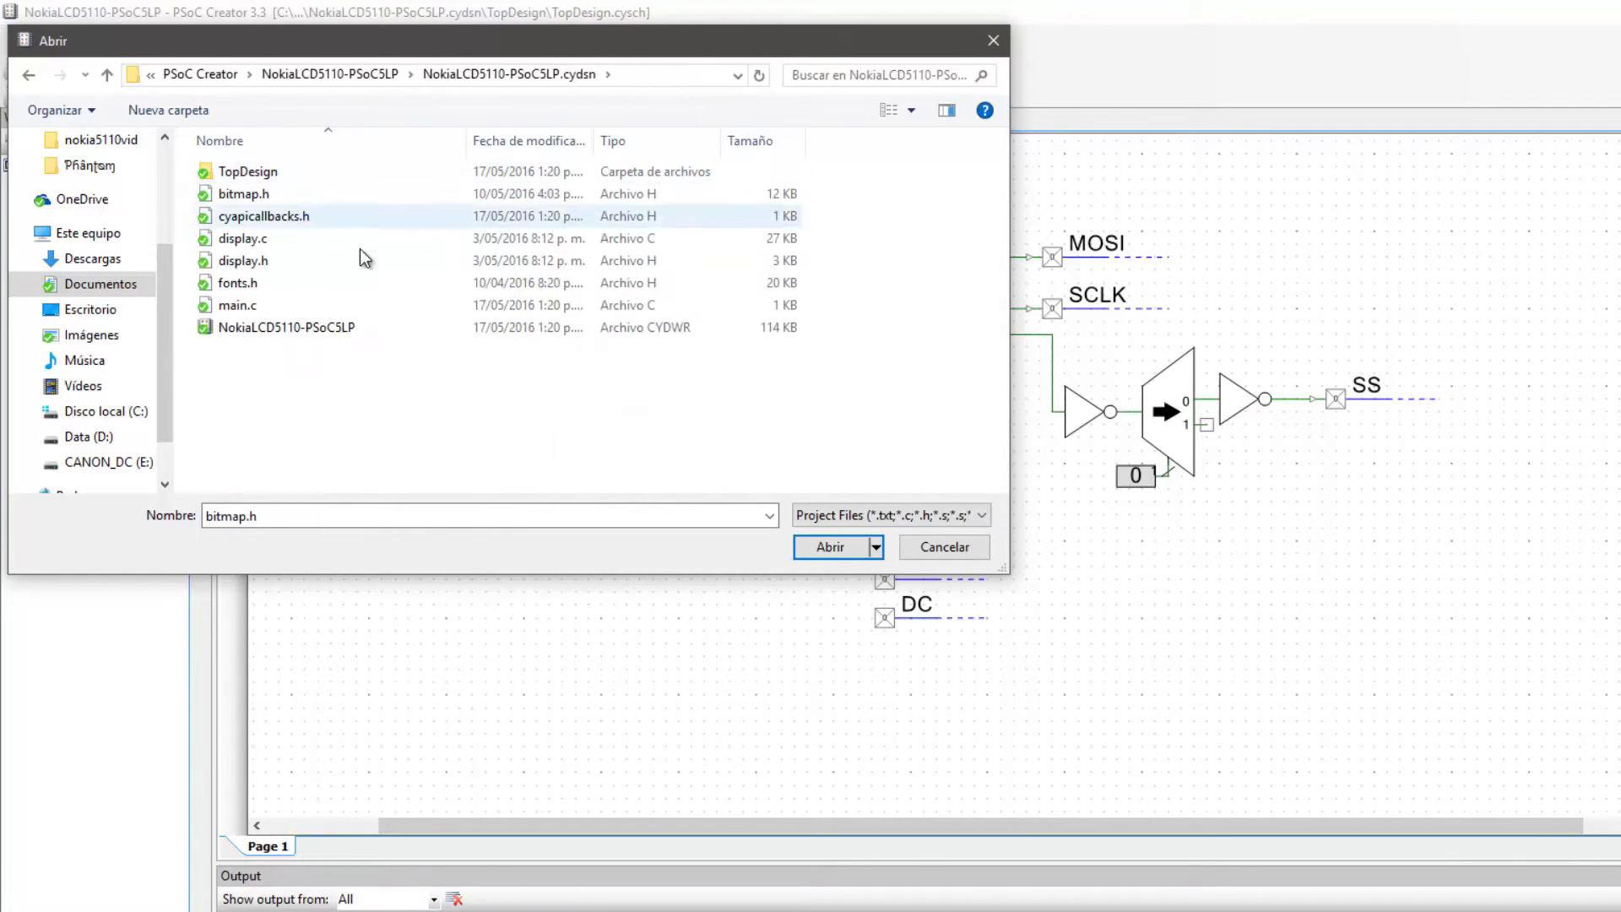
Add bitmap.h, display.c, display.h and fonts.h to the project's Nokia5110 folder
left_click(307, 199)
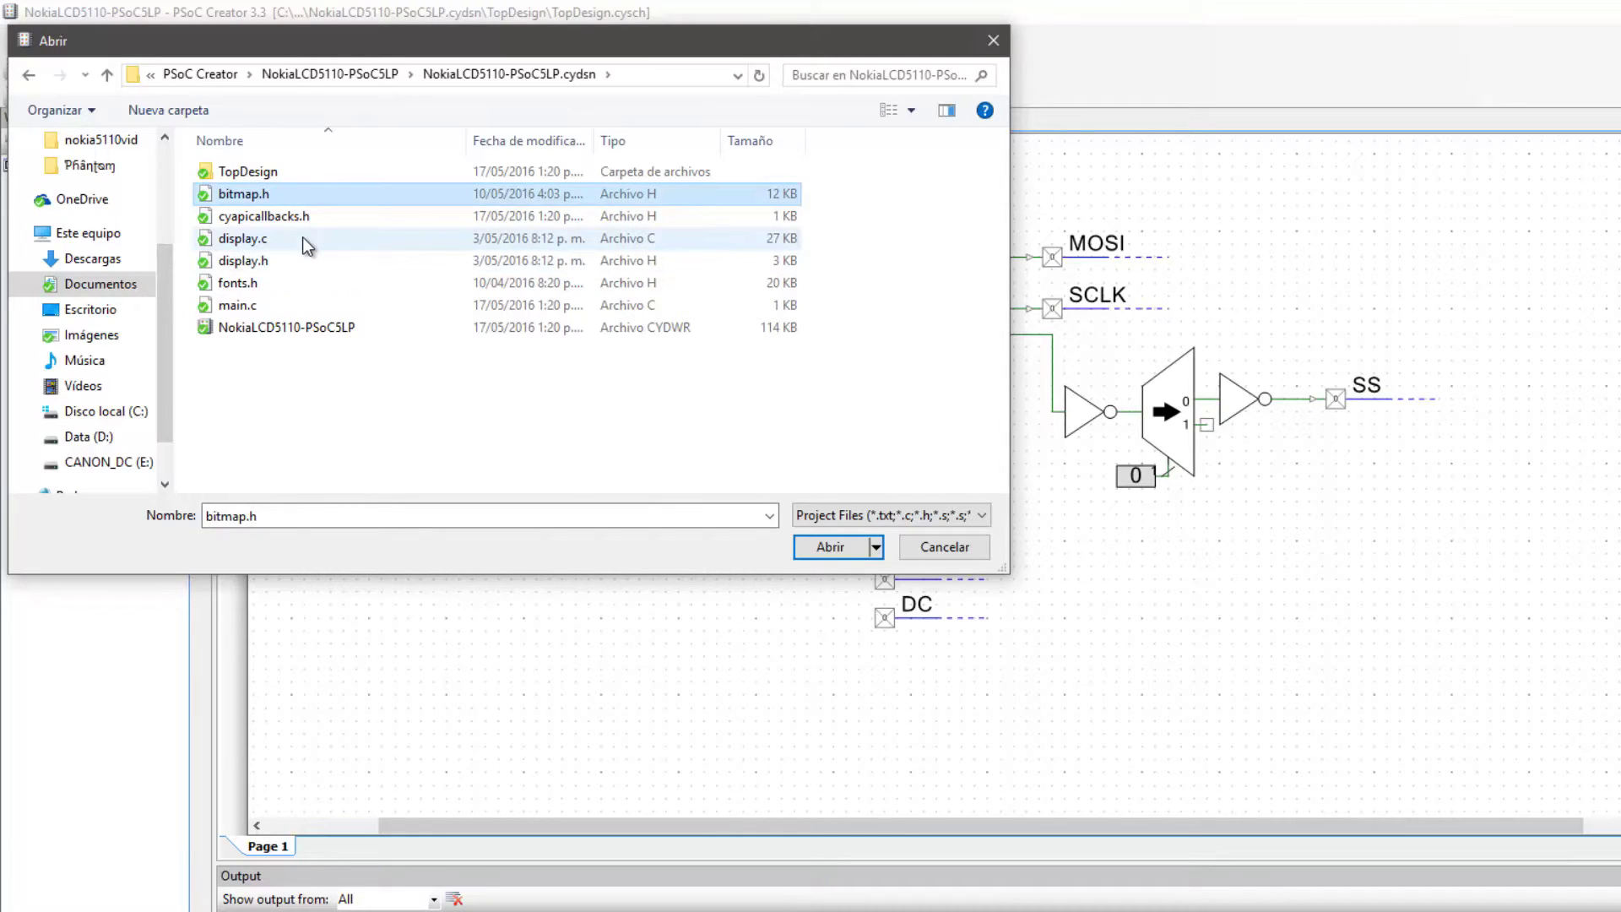
left_click(302, 237, "ctrl")
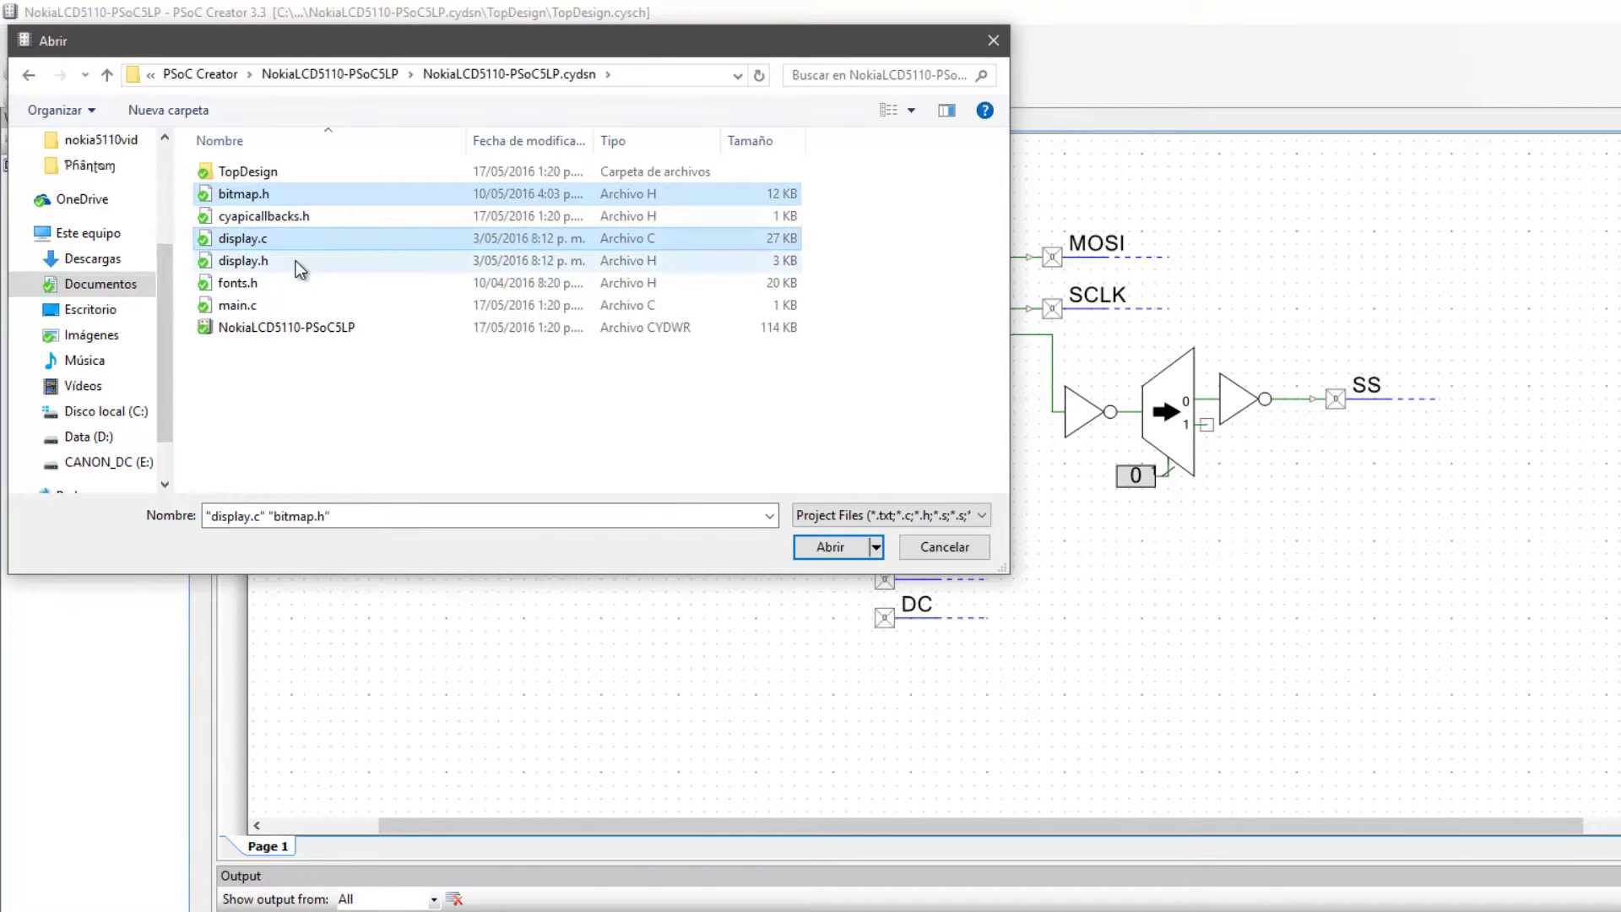
left_click(296, 261, "ctrl")
left_click(301, 281, "ctrl")
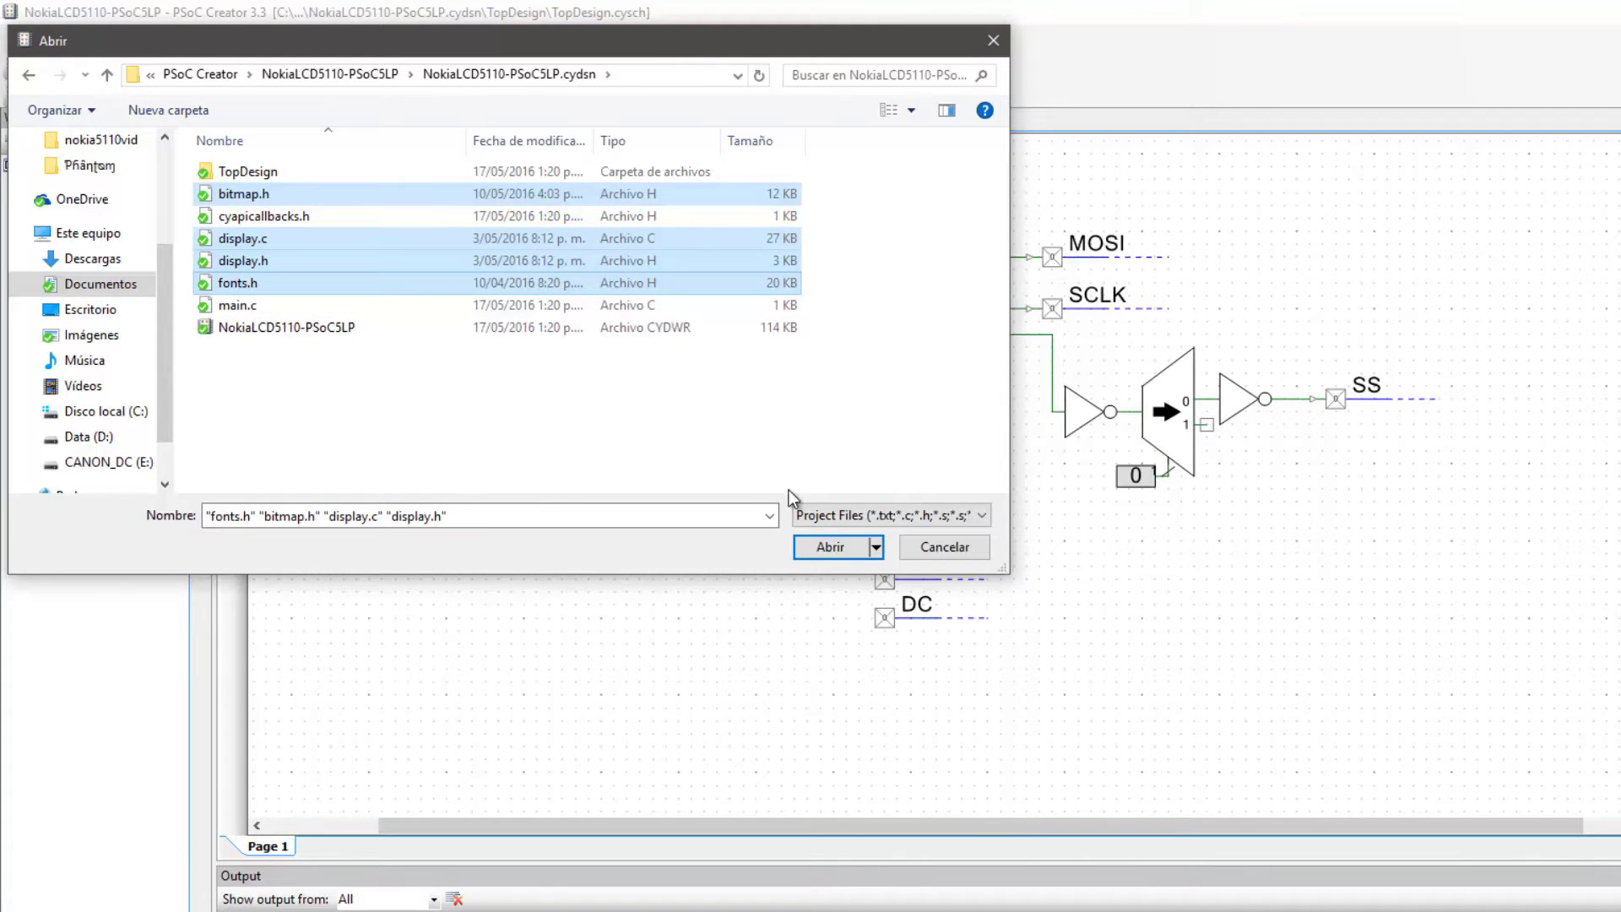
left_click(831, 547)
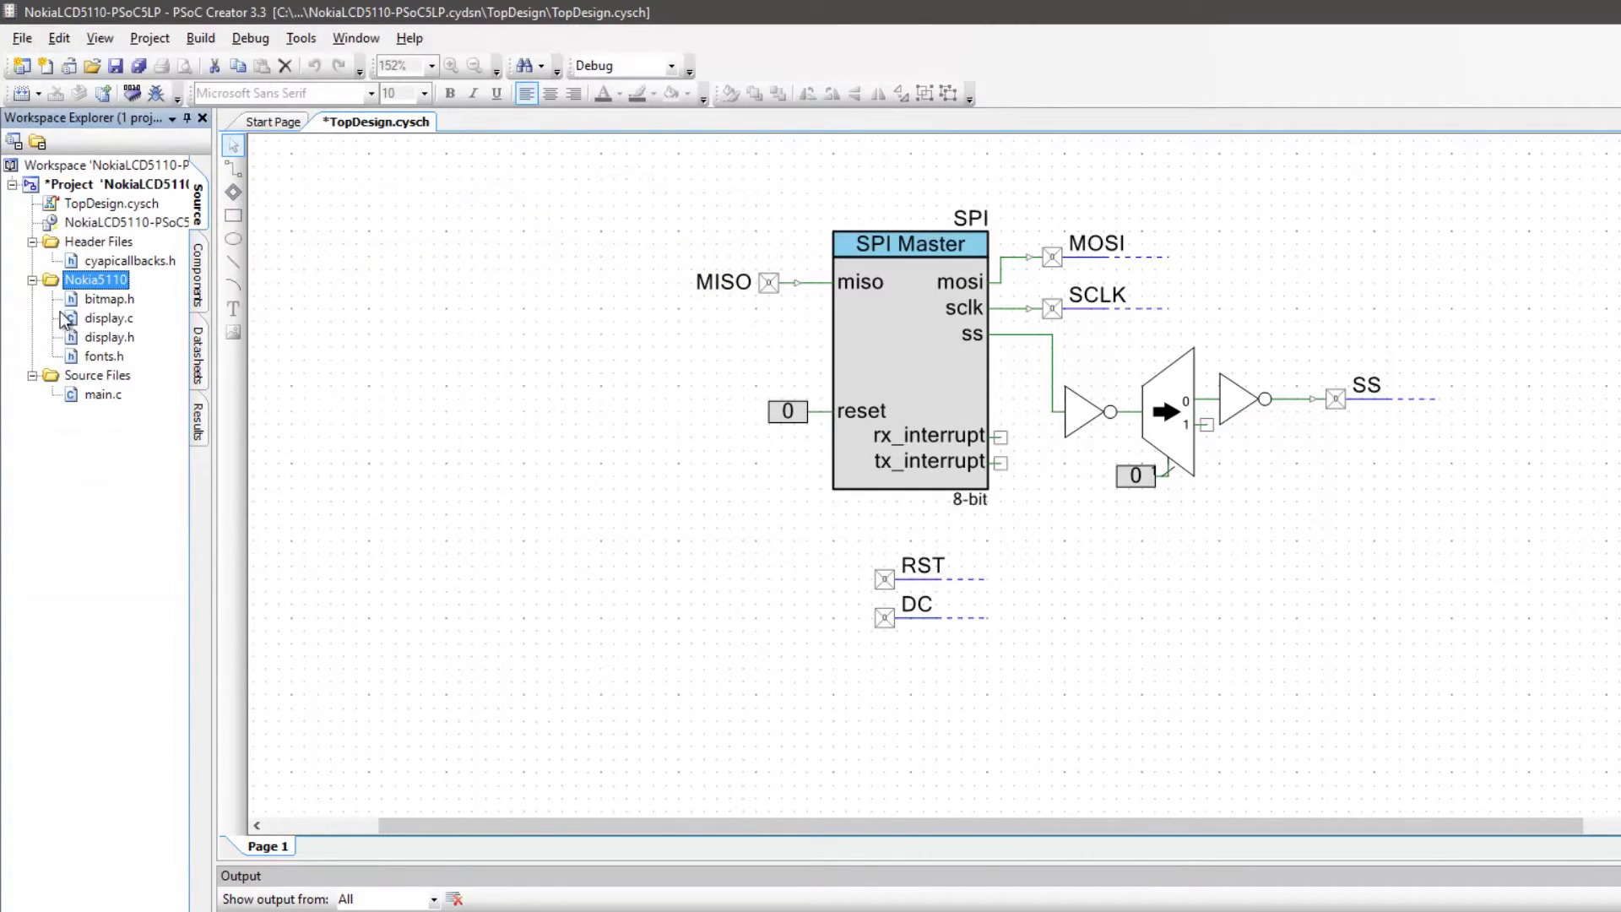
left_click(520, 502)
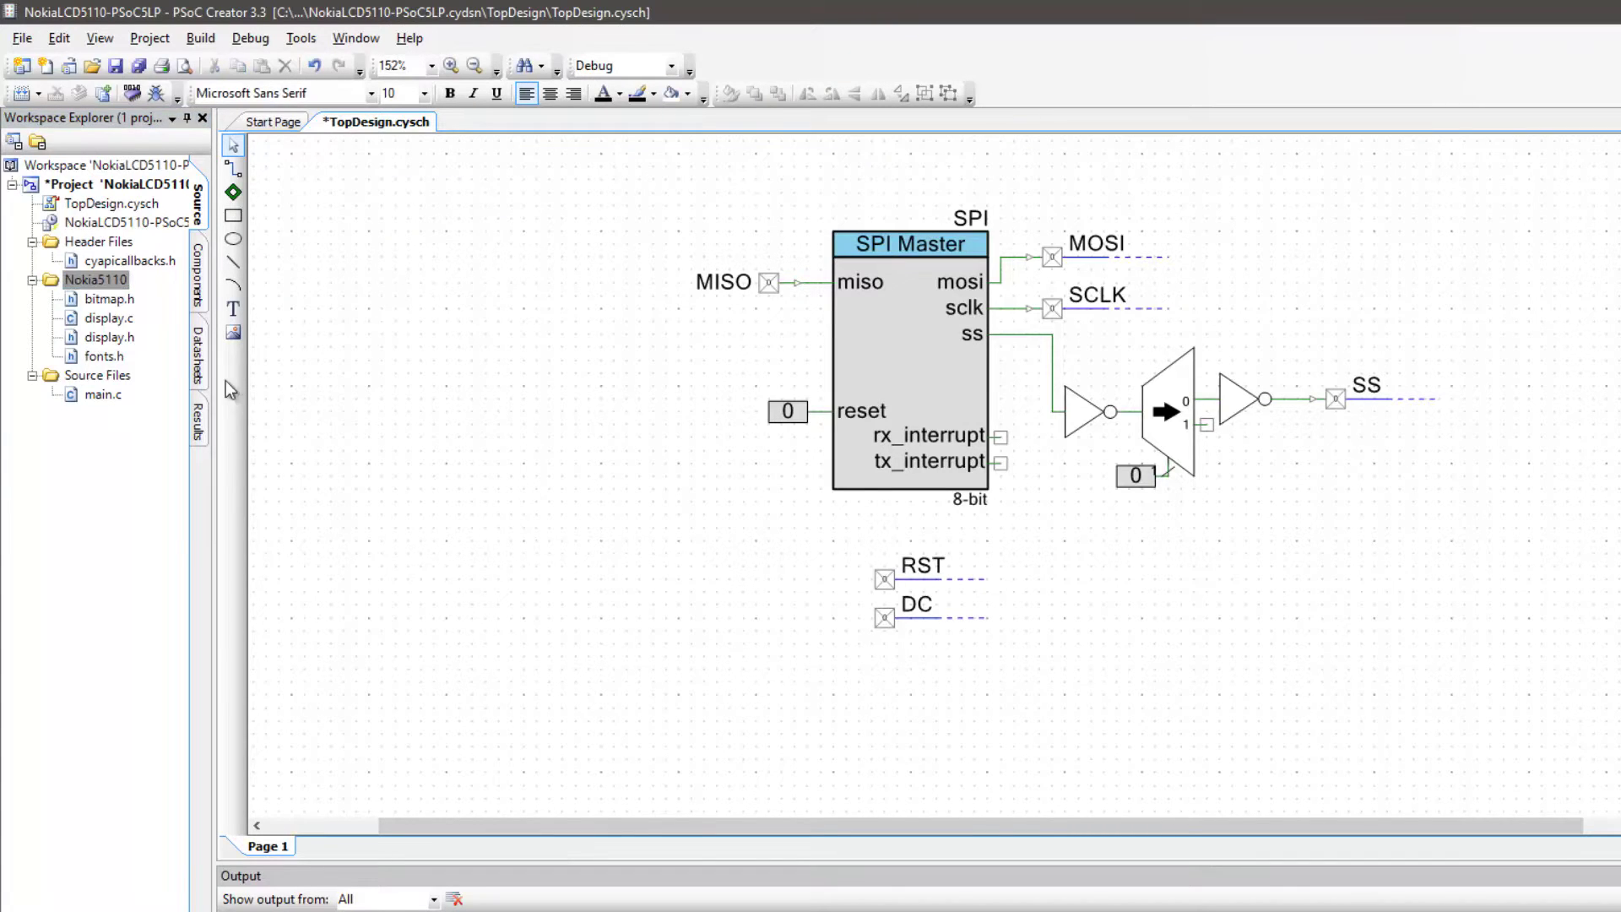